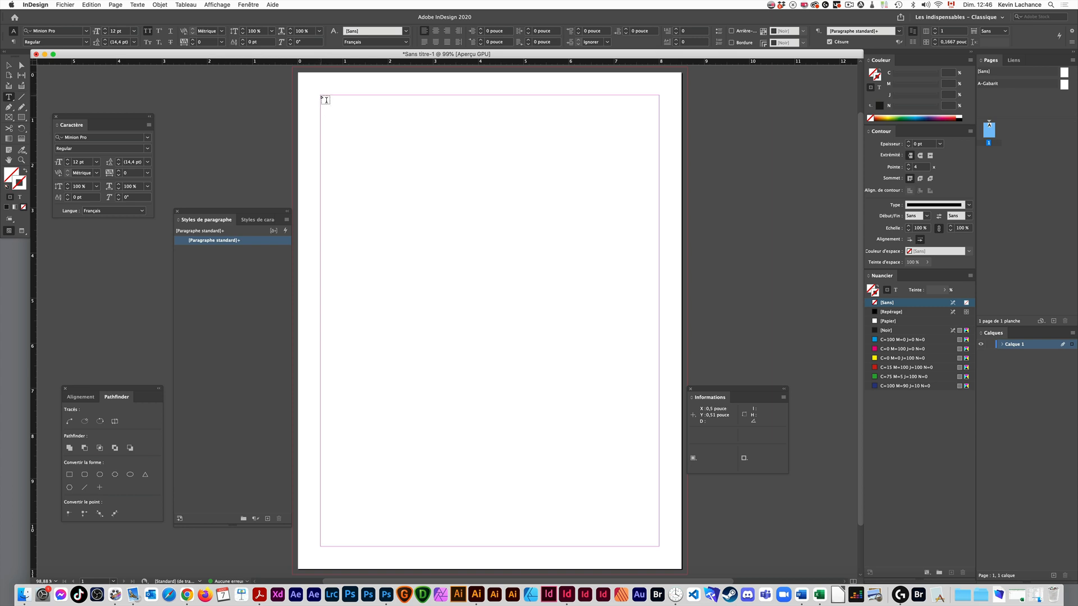
- Draw a text frame about 1.09 by 1.33 in at the upper margin corner and duplicate it into a row of four
{"action": "left_click_drag", "start_coordinate": [327, 100], "coordinate": [410, 137]}
{"action": "key", "text": "Escape"}
{"action": "key", "text": "v"}
{"action": "left_click_drag", "start_coordinate": [410, 138], "coordinate": [516, 140]}
- Thread the four text frames together from first to last and show the text threads
{"action": "left_click", "coordinate": [361, 145]}
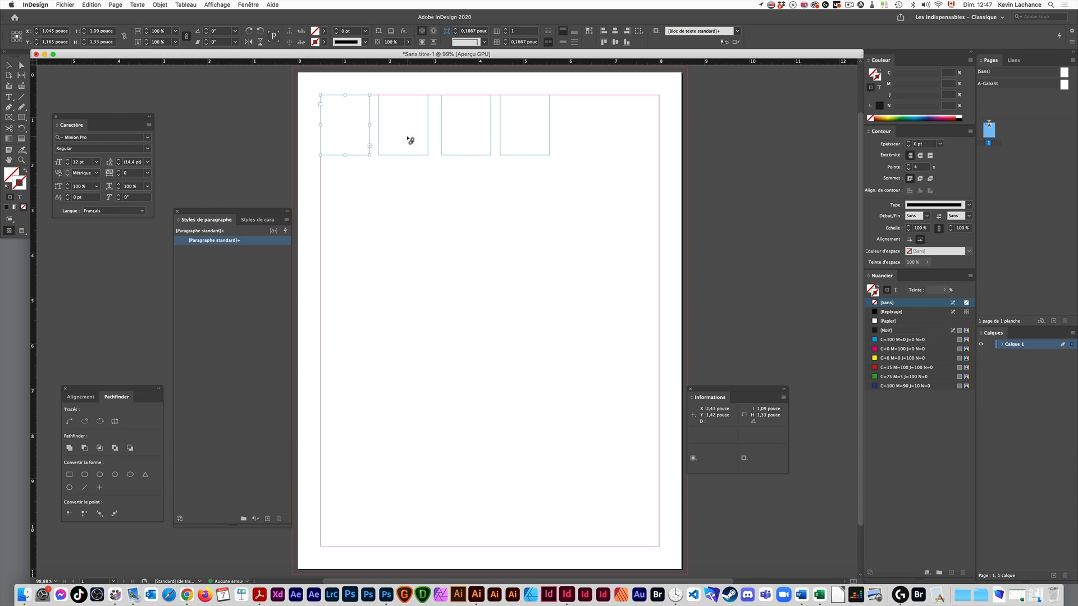
{"action": "key", "text": "alt"}
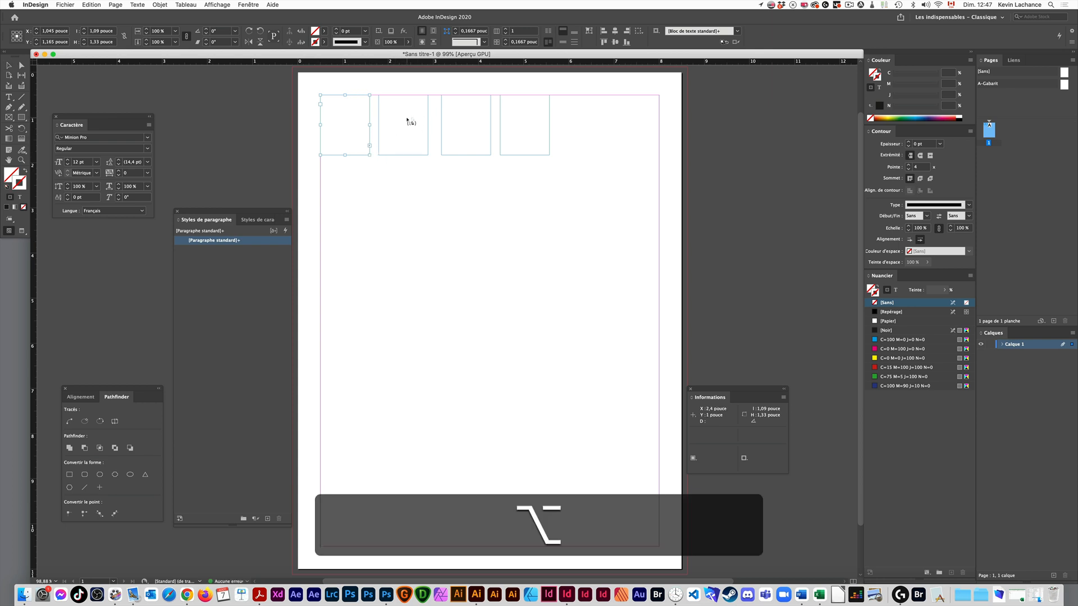
{"action": "left_click", "coordinate": [411, 119], "text": "alt"}
{"action": "left_click", "coordinate": [523, 142], "text": "alt"}
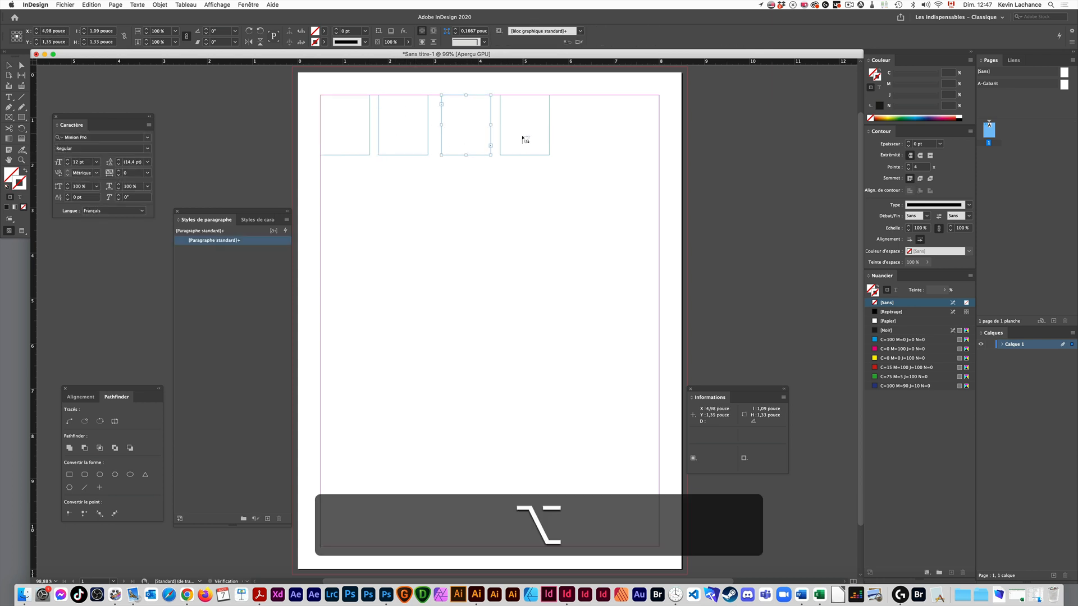
{"action": "key", "text": "alt+super+y"}
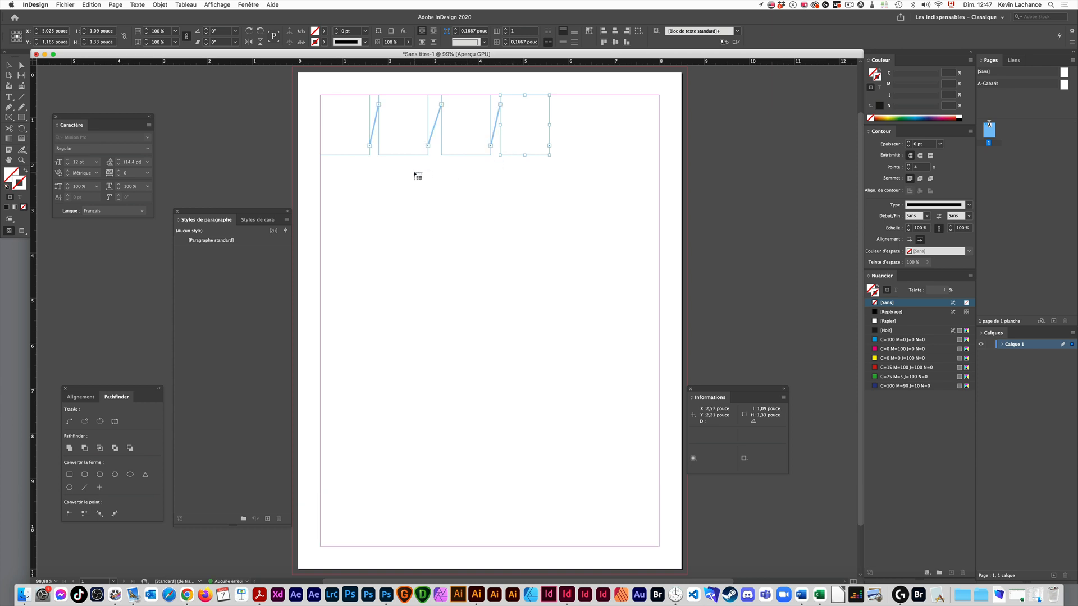
- Delete all four text frames from the page
{"action": "key", "text": "BackSpace"}
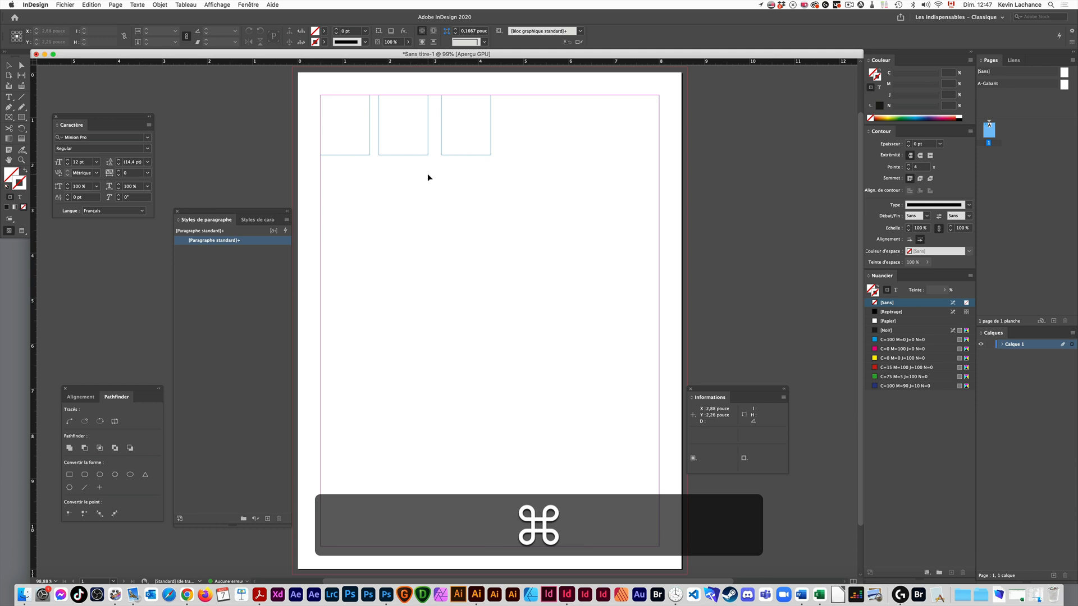
{"action": "key", "text": "super+v"}
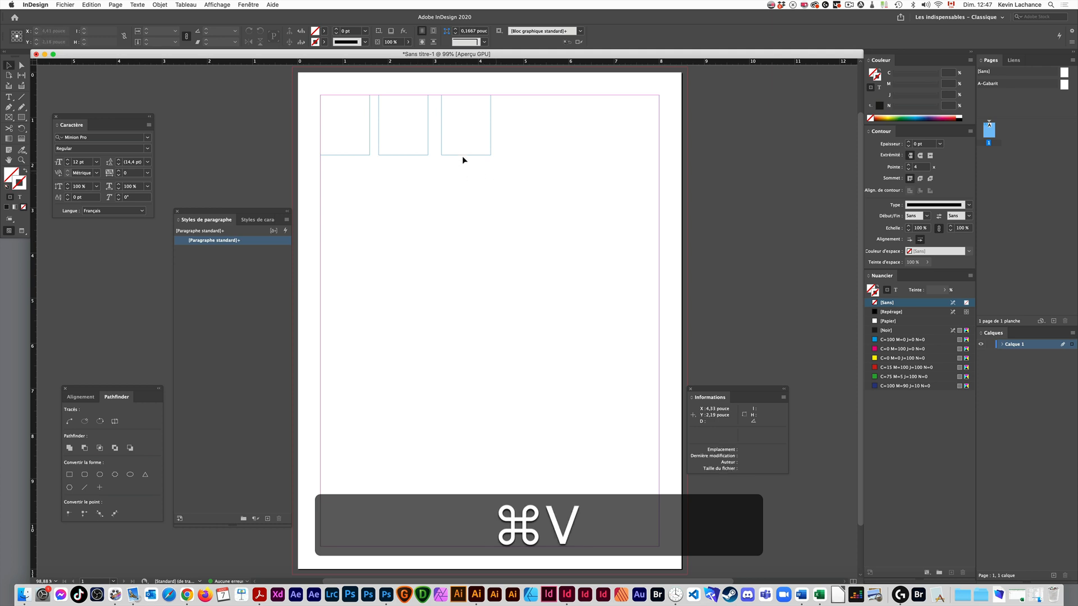
{"action": "key", "text": "BackSpace"}
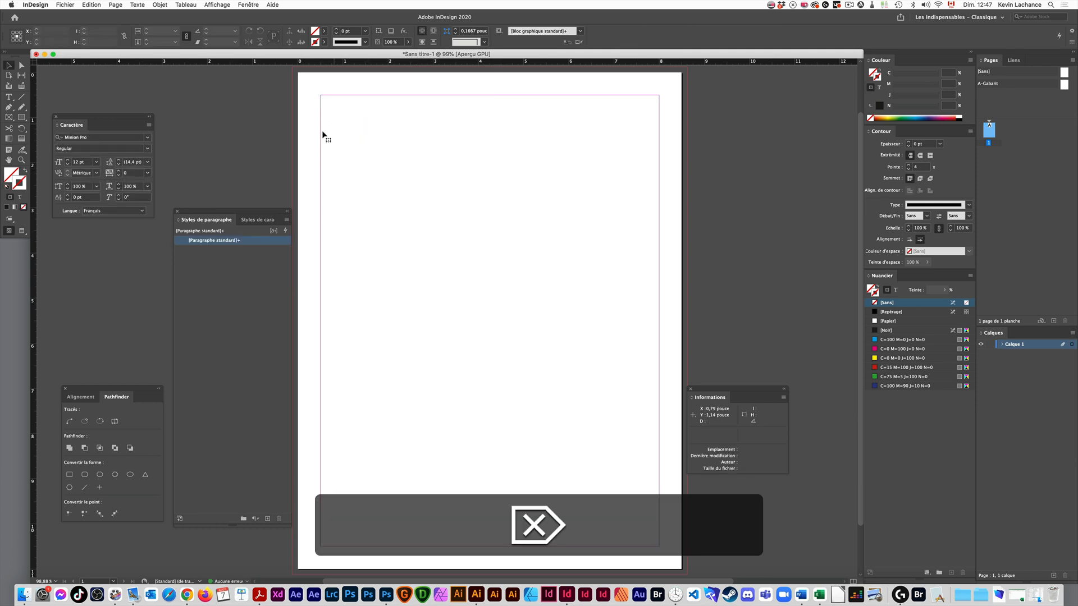
- Draw a text frame grid from the upper margin corner, about 4.25 by 3.86 in, with seven columns and four rows
{"action": "key", "text": "t"}
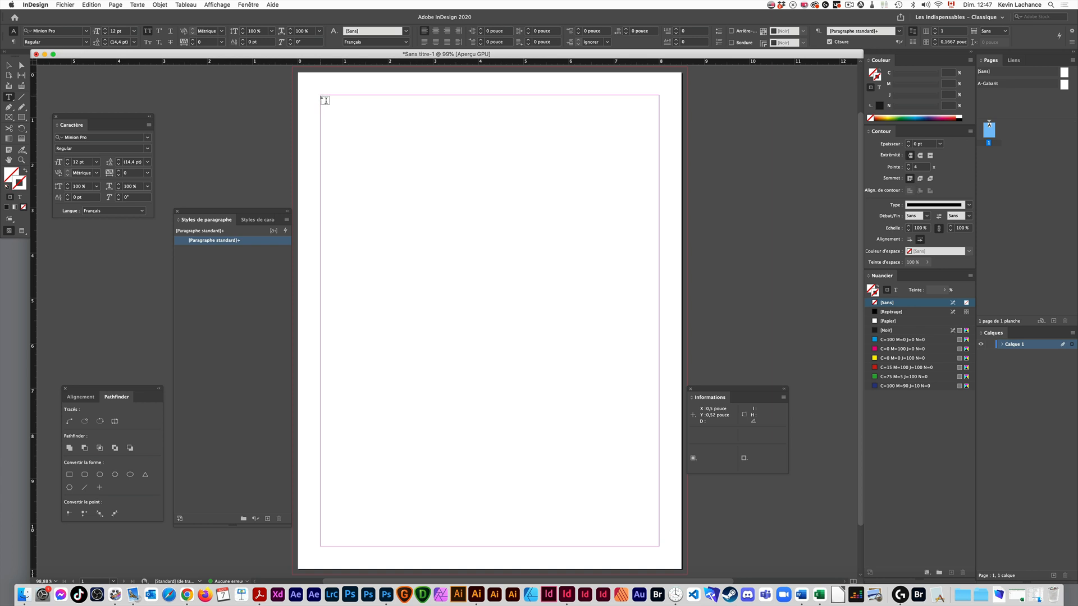
{"action": "left_click_drag", "start_coordinate": [320, 95], "coordinate": [512, 270]}
{"action": "key", "text": "Up"}
{"action": "key", "text": "Right"}
{"action": "key", "text": "Up"}
{"action": "key", "text": "Right"}
{"action": "key", "text": "Up"}
{"action": "key", "text": "Right"}
{"action": "key", "text": "Right"}
{"action": "key", "text": "Right"}
{"action": "key", "text": "Right"}
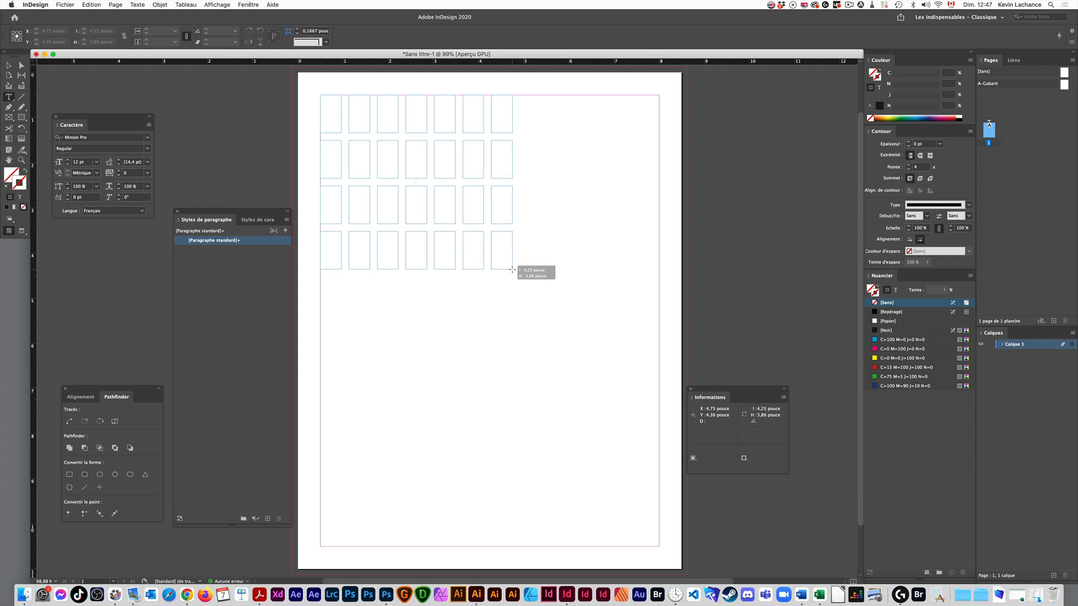
- Add three rows to the text frame grid while extending it to about 7.5 by 5.97 in across the margins
{"action": "key", "text": "Up"}
{"action": "key", "text": "Up"}
{"action": "key", "text": "Up"}
{"action": "left_click_drag", "start_coordinate": [511, 270], "coordinate": [660, 366]}
- Adjust the row and column gutters of the seven-by-seven grid until the frames touch without gaps
{"action": "key", "text": "super"}
{"action": "key", "text": "super+Up"}
{"action": "key", "text": "super+Down"}
{"action": "key", "text": "super+Down"}
{"action": "key", "text": "super+Down"}
{"action": "key", "text": "super+Down"}
{"action": "key", "text": "super+Down"}
{"action": "key", "text": "super+Down"}
{"action": "key", "text": "super+Left"}
{"action": "key", "text": "super+Left"}
{"action": "key", "text": "super+Left"}
{"action": "key", "text": "super+Left"}
{"action": "key", "text": "super+Left"}
{"action": "key", "text": "super+Up"}
{"action": "key", "text": "super+Up"}
{"action": "key", "text": "super+Up"}
{"action": "key", "text": "super+Up"}
{"action": "key", "text": "super+Right"}
{"action": "key", "text": "super+Right"}
{"action": "key", "text": "super+Right"}
{"action": "key", "text": "super+Down"}
{"action": "key", "text": "super+Down"}
{"action": "key", "text": "super+Left"}
{"action": "key", "text": "super+Left"}
{"action": "key", "text": "super+Left"}
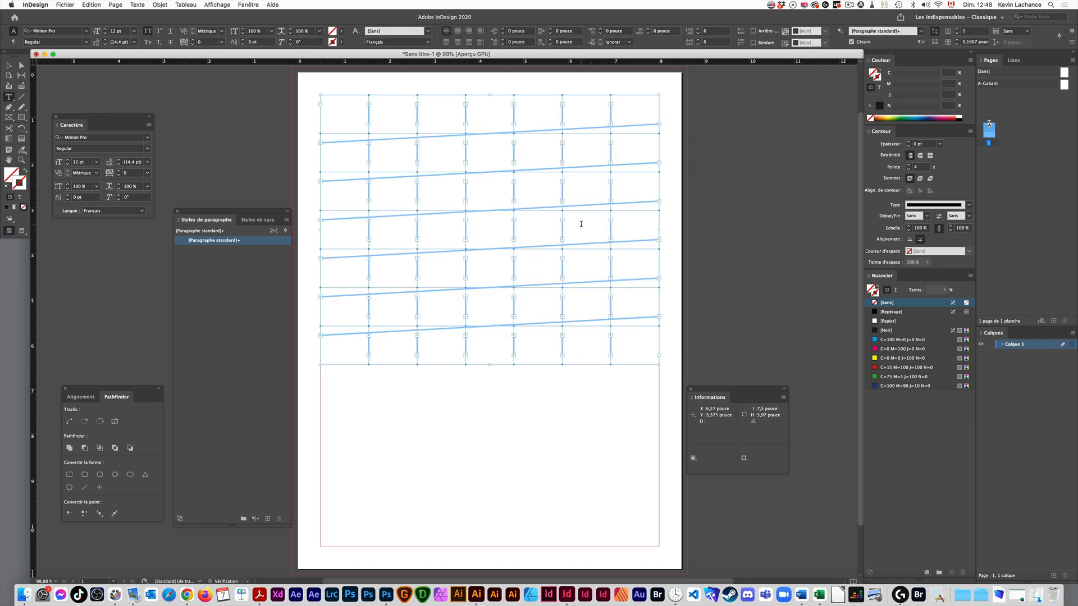
- Move the last three frames of the bottom row individually into the empty area below the grid
{"action": "key", "text": "Escape"}
{"action": "key", "text": "super+v"}
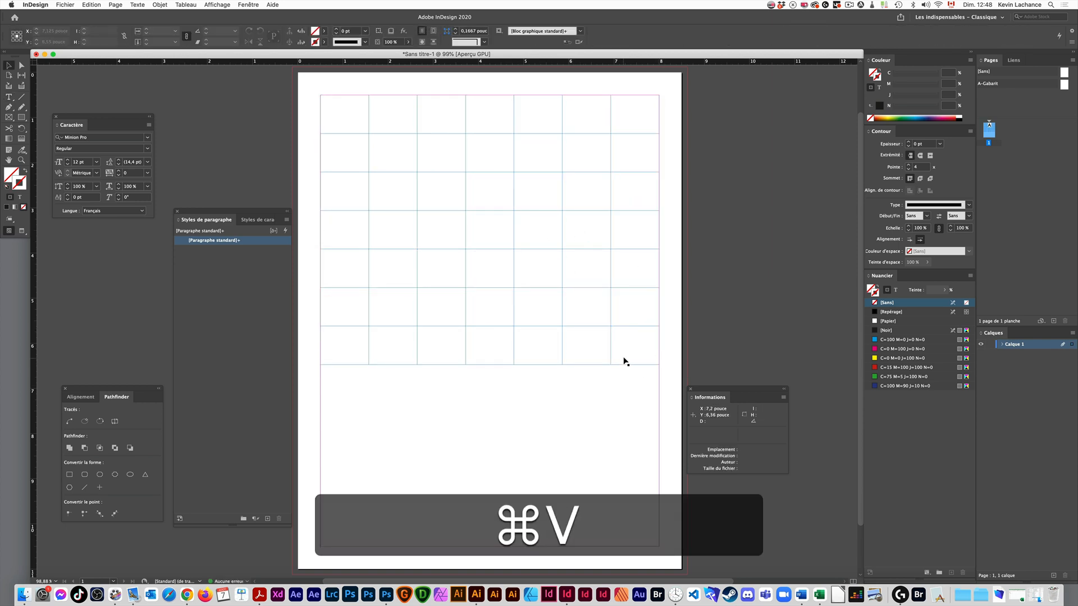
{"action": "left_click_drag", "start_coordinate": [625, 361], "coordinate": [620, 420]}
{"action": "left_click_drag", "start_coordinate": [590, 356], "coordinate": [563, 423]}
{"action": "left_click_drag", "start_coordinate": [548, 365], "coordinate": [521, 429]}
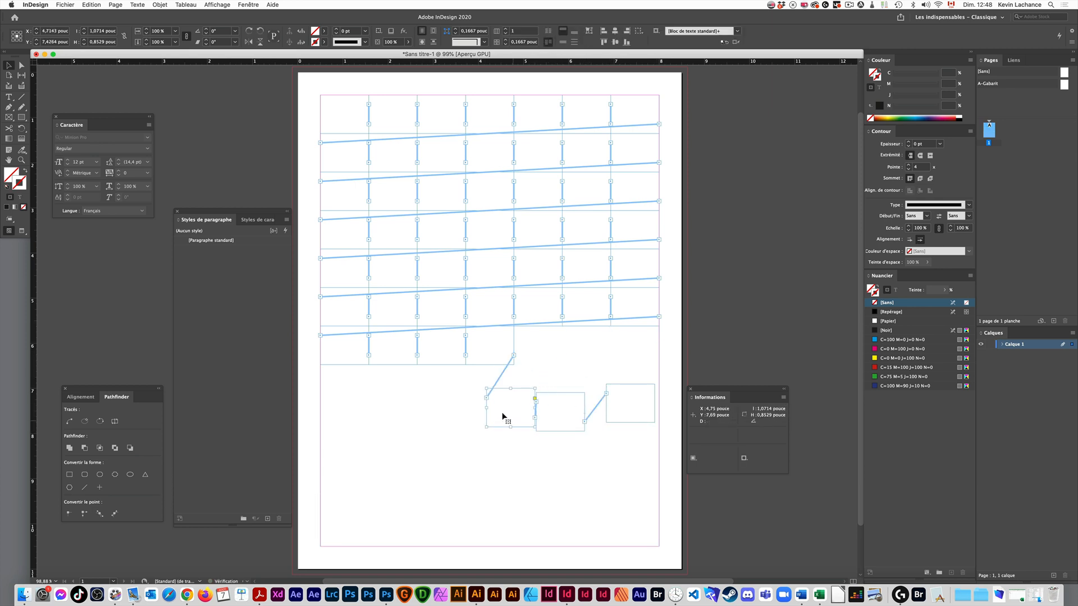
- Undo the three frame moves
{"action": "key", "text": "super+z"}
{"action": "key", "text": "super+z"}
{"action": "key", "text": "super+z"}
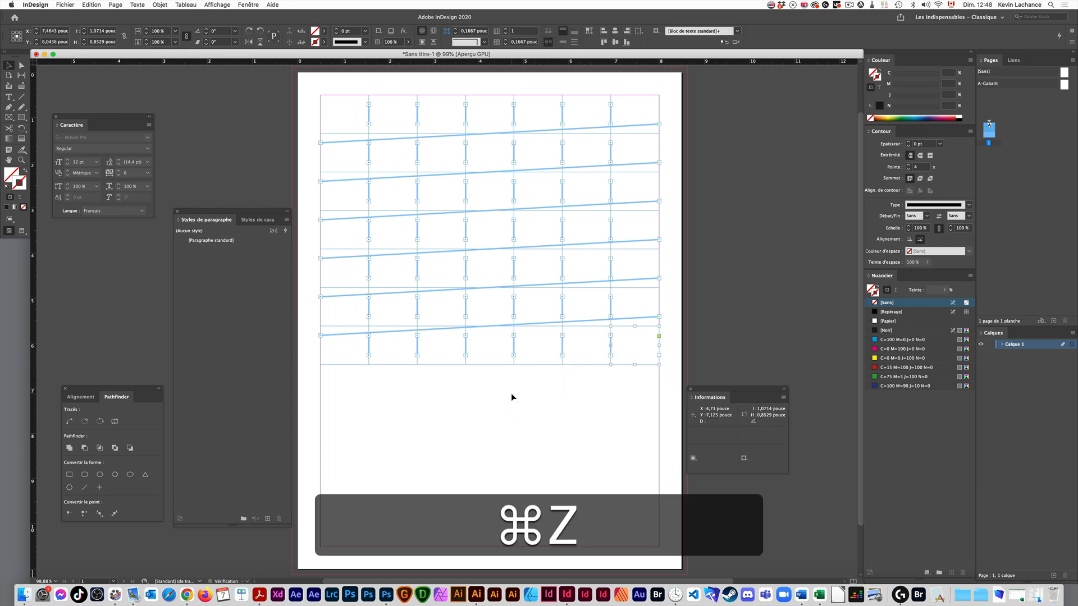
- Select the whole seven-by-seven text frame grid and delete it
{"action": "left_click", "coordinate": [625, 402]}
{"action": "left_click_drag", "start_coordinate": [637, 395], "coordinate": [358, 120]}
{"action": "key", "text": "BackSpace"}
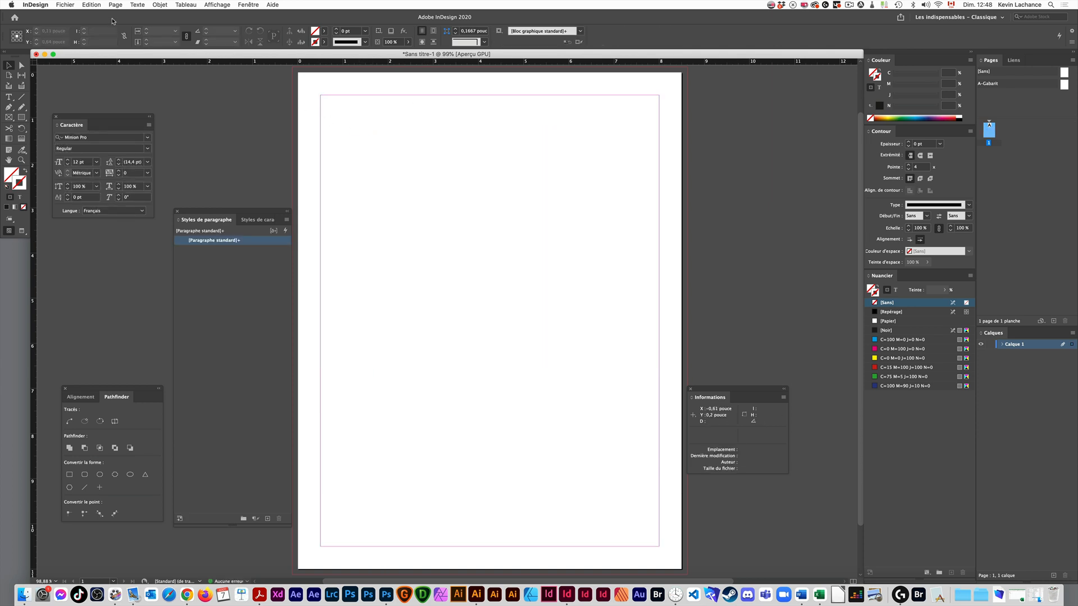
- Set the page's column gutter to 0 in Margins and Columns
{"action": "left_click", "coordinate": [117, 5]}
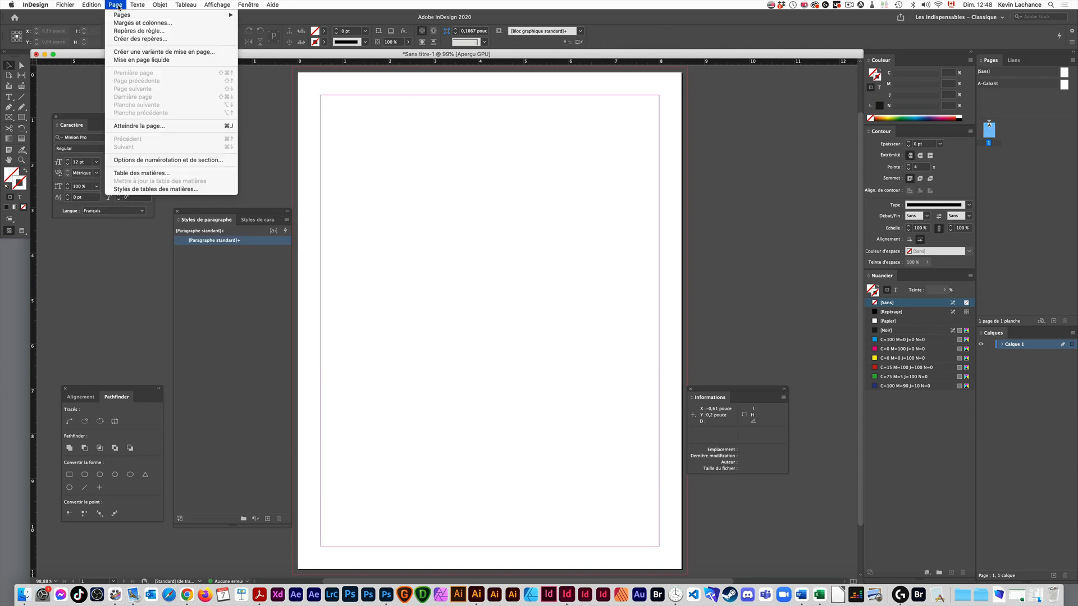
{"action": "left_click", "coordinate": [139, 23]}
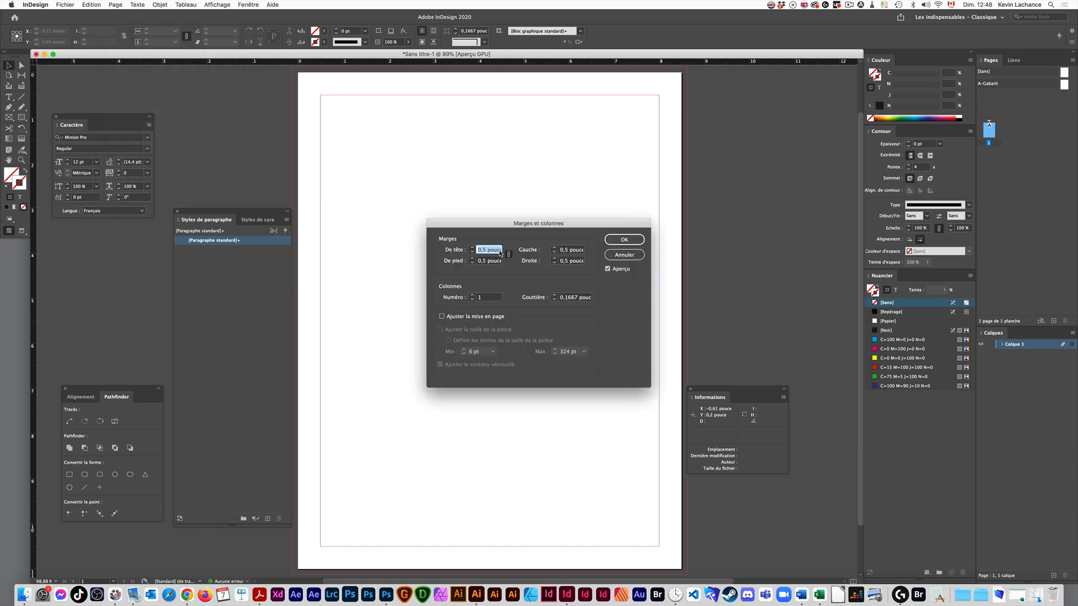
{"action": "double_click", "coordinate": [568, 298]}
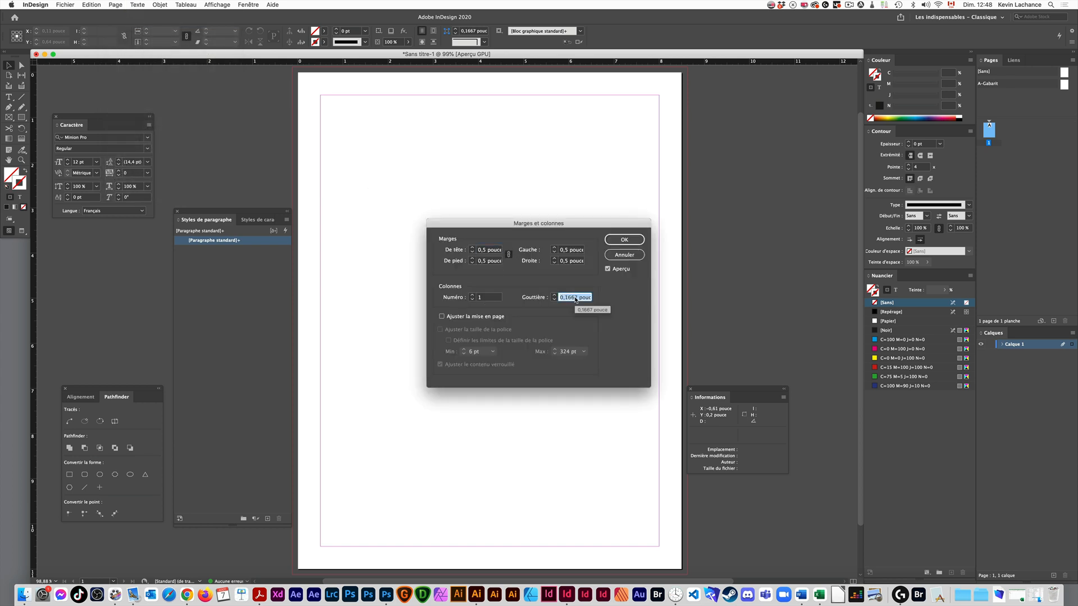
{"action": "type", "text": "0"}
{"action": "key", "text": "Return"}
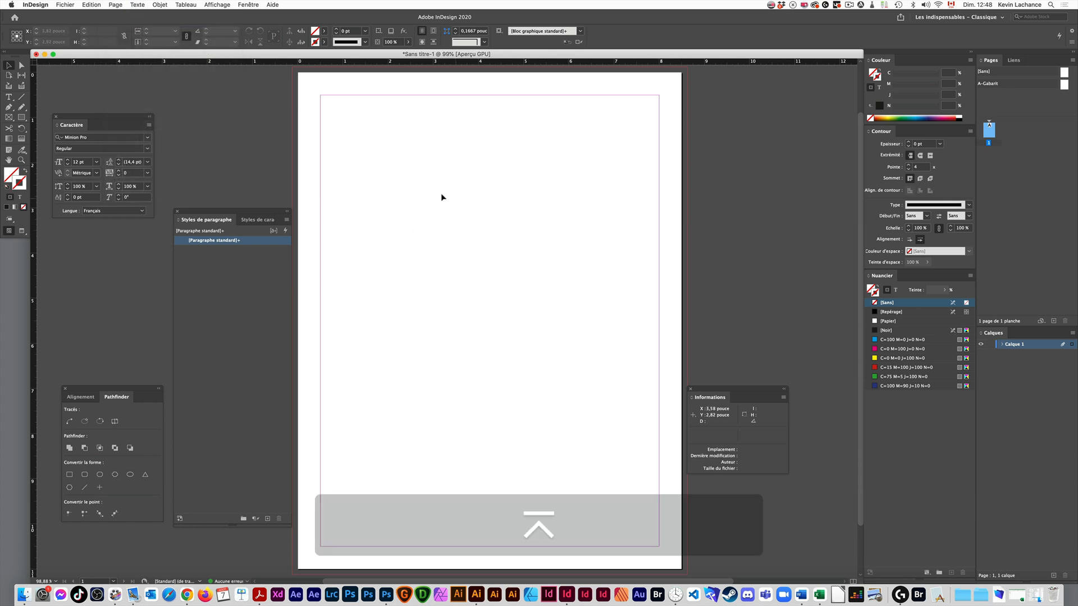
- Draw a four-by-four grid of linked text frames without gaps, about 6.76 by 5.38 in, near the upper margin corner
{"action": "key", "text": "t"}
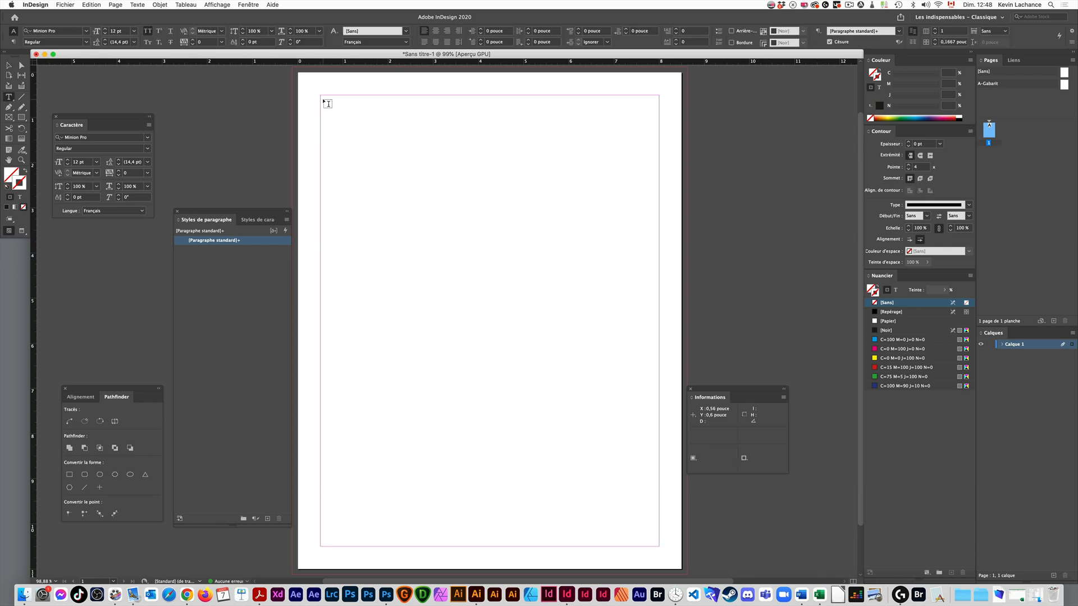
{"action": "left_click_drag", "start_coordinate": [323, 100], "coordinate": [628, 342]}
{"action": "key", "text": "Up"}
{"action": "key", "text": "Up"}
{"action": "key", "text": "Right"}
{"action": "key", "text": "Right"}
{"action": "key", "text": "Up"}
{"action": "key", "text": "Right"}
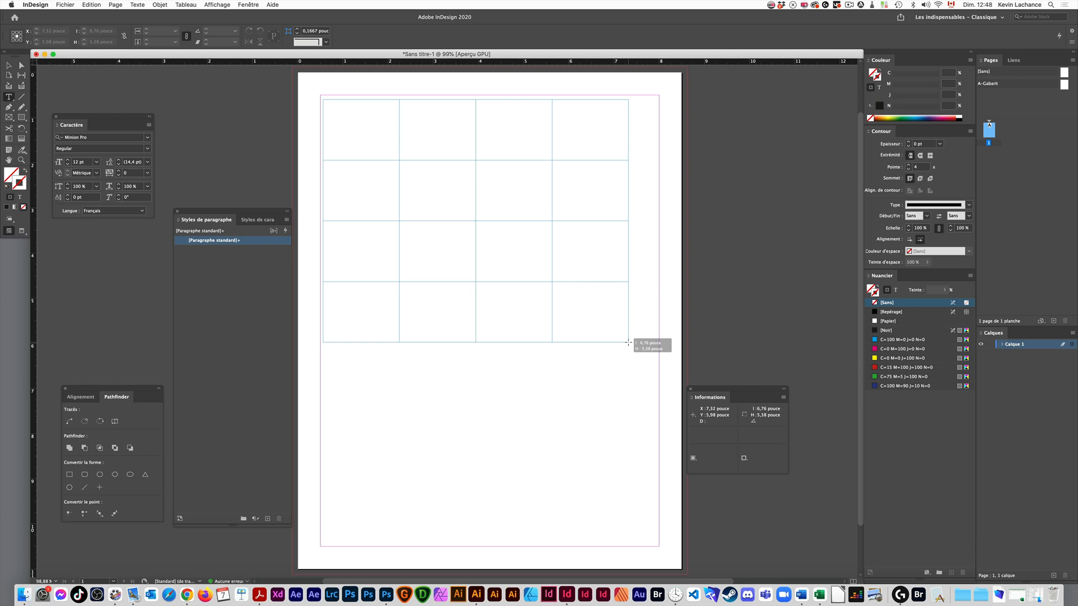
{"action": "left_click_drag", "start_coordinate": [628, 343], "coordinate": [628, 341]}
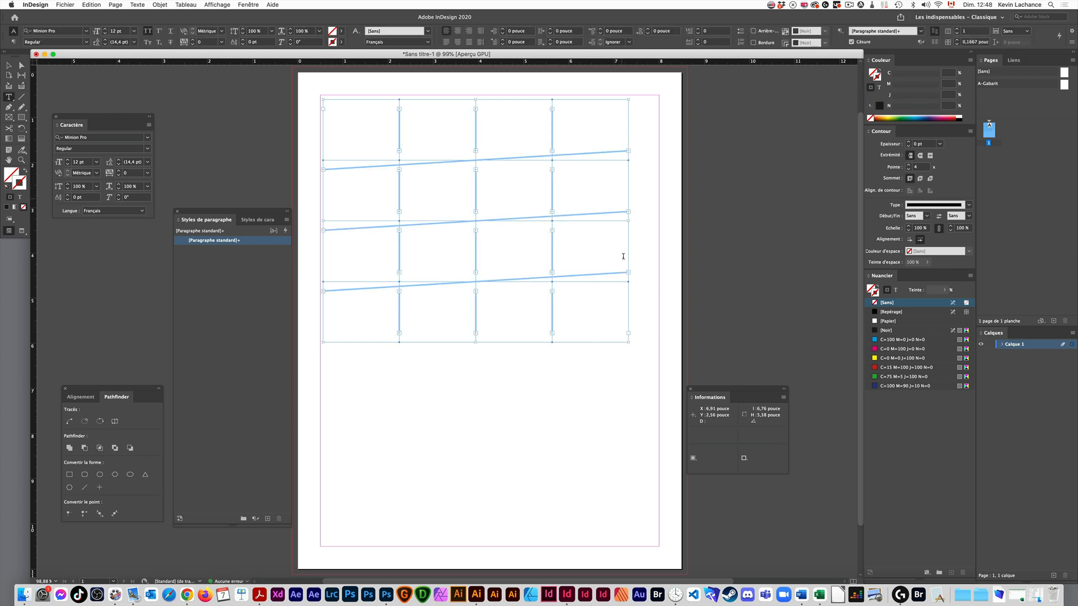
- Try moving individual frames within the four-by-four grid and undo the moves
{"action": "left_click", "coordinate": [561, 373], "text": "super"}
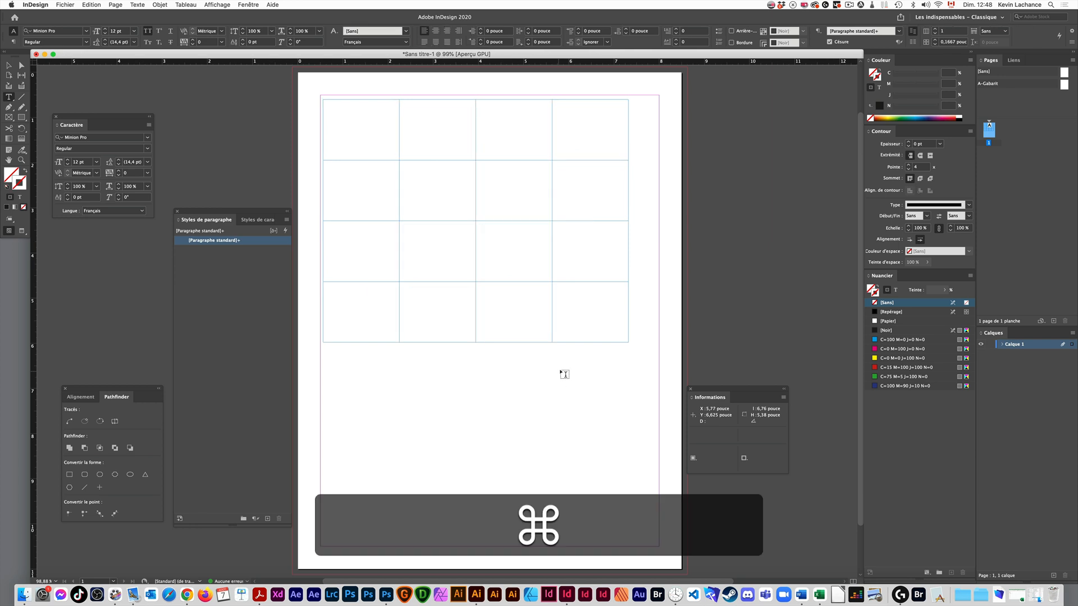
{"action": "key", "text": "super+v"}
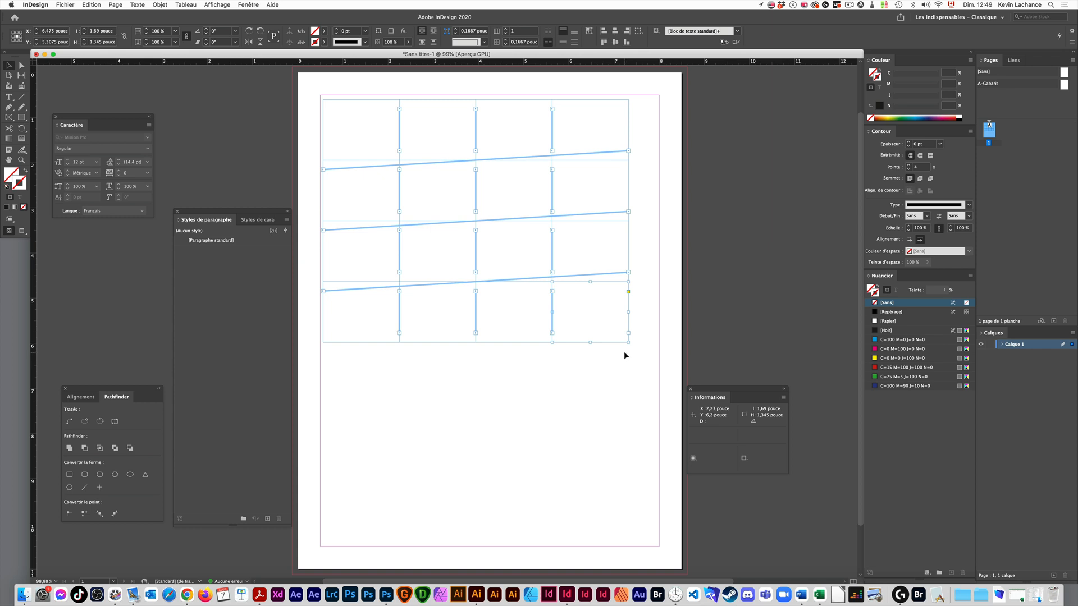
{"action": "left_click_drag", "start_coordinate": [586, 306], "coordinate": [540, 194]}
{"action": "key", "text": "super+z"}
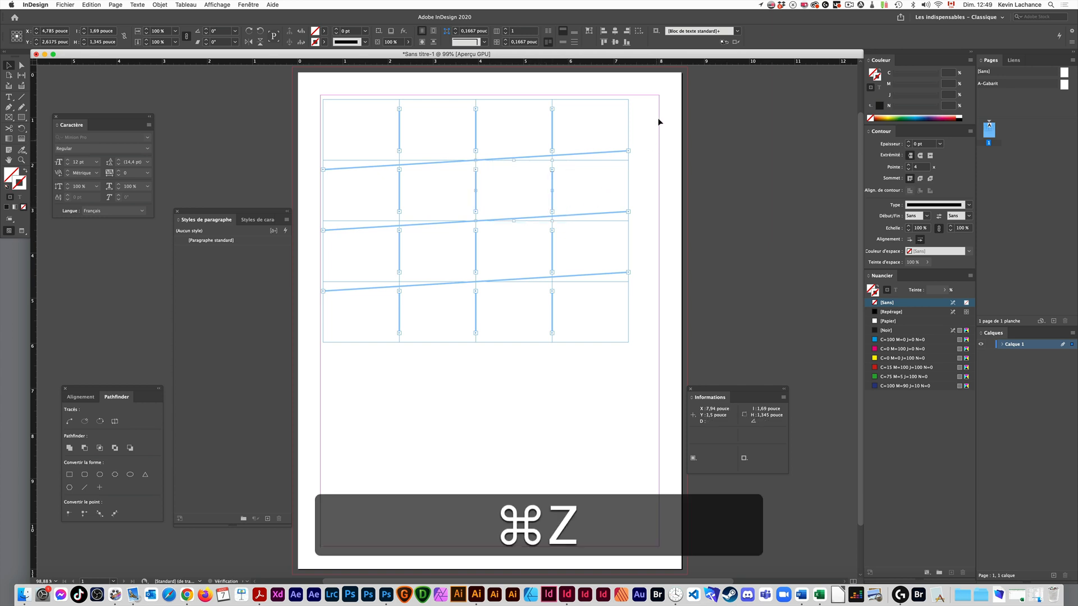
{"action": "key", "text": "super+z"}
- Move the whole four-by-four grid lower on the page, centred at about X 4.42, Y 6.2 in, and reselect all its frames
{"action": "left_click", "coordinate": [398, 342]}
{"action": "left_click_drag", "start_coordinate": [388, 347], "coordinate": [410, 348]}
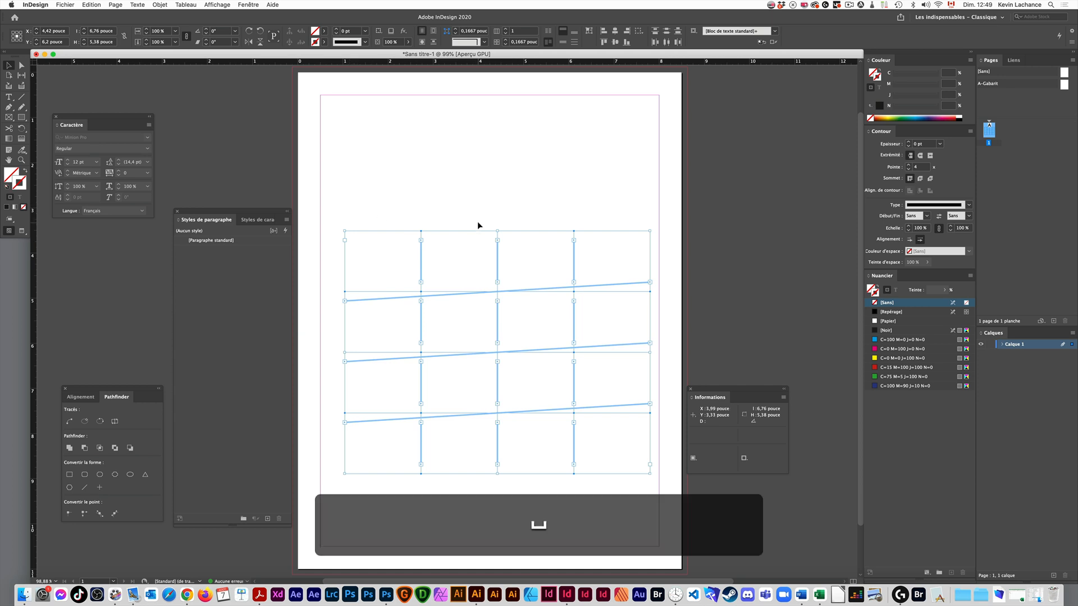
{"action": "key", "text": "super+shift+a"}
{"action": "left_click_drag", "start_coordinate": [644, 208], "coordinate": [341, 483]}
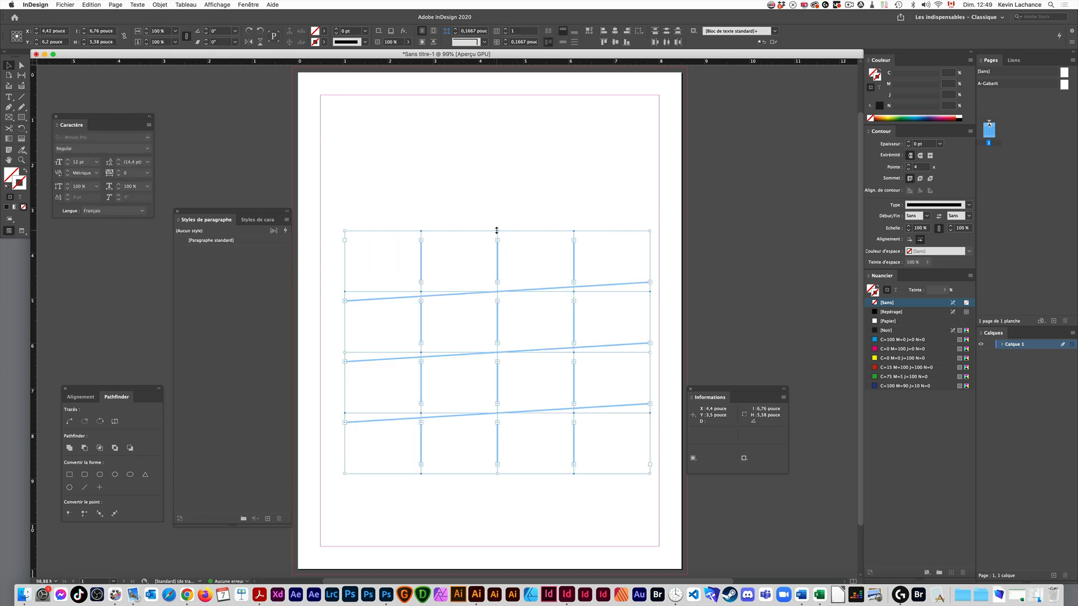
- Try spreading the grid's rows to about 7.84 in high and its columns to about 9.86 in wide, undoing each change
{"action": "left_click_drag", "start_coordinate": [497, 230], "coordinate": [498, 119]}
{"action": "key", "text": "space"}
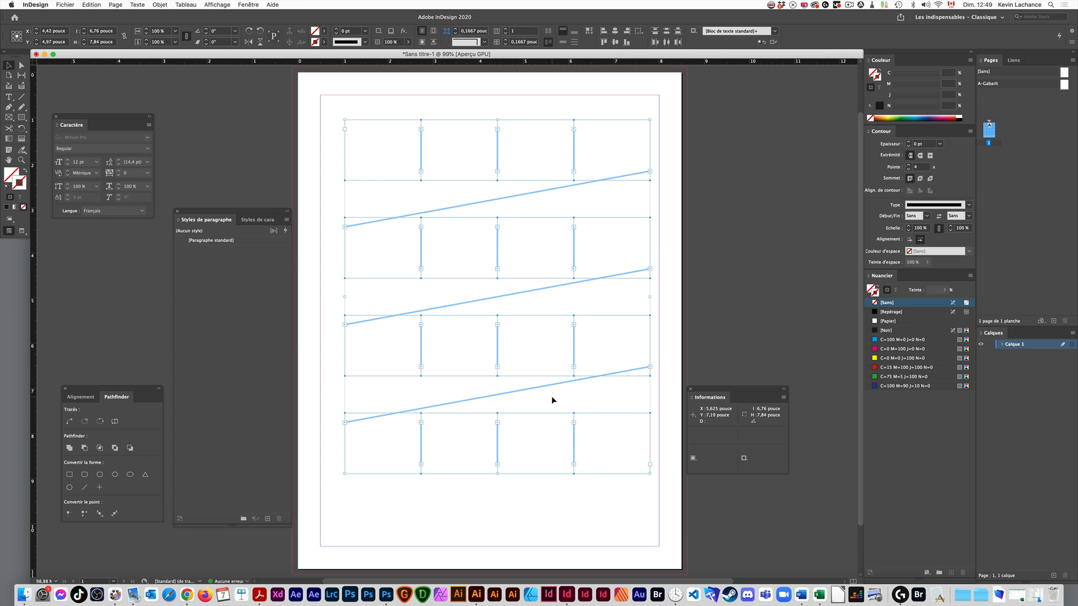
{"action": "key", "text": "super+z"}
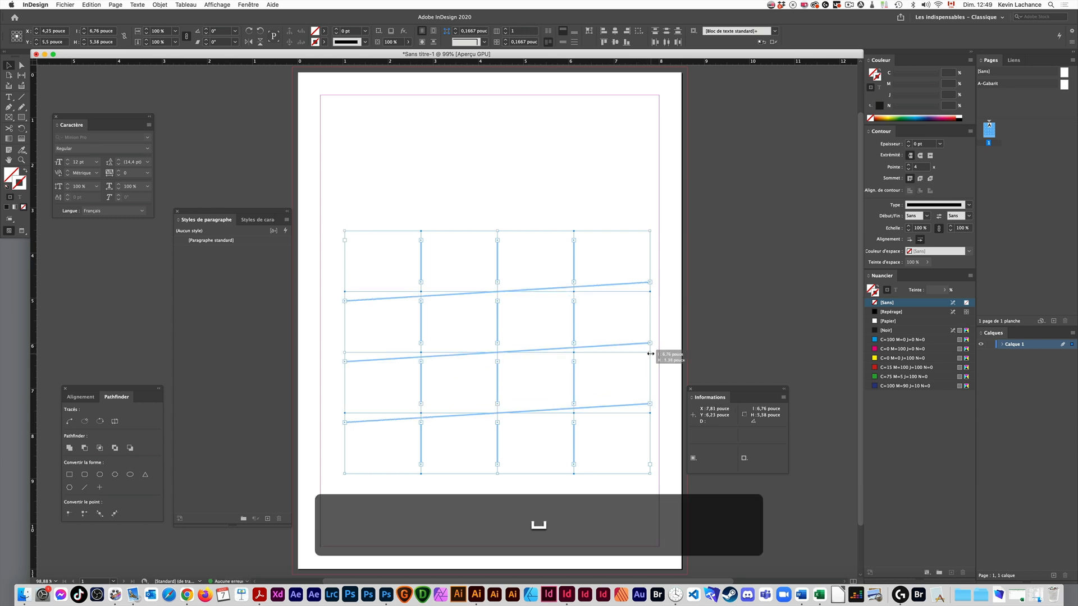
{"action": "left_click_drag", "start_coordinate": [650, 354], "coordinate": [781, 349]}
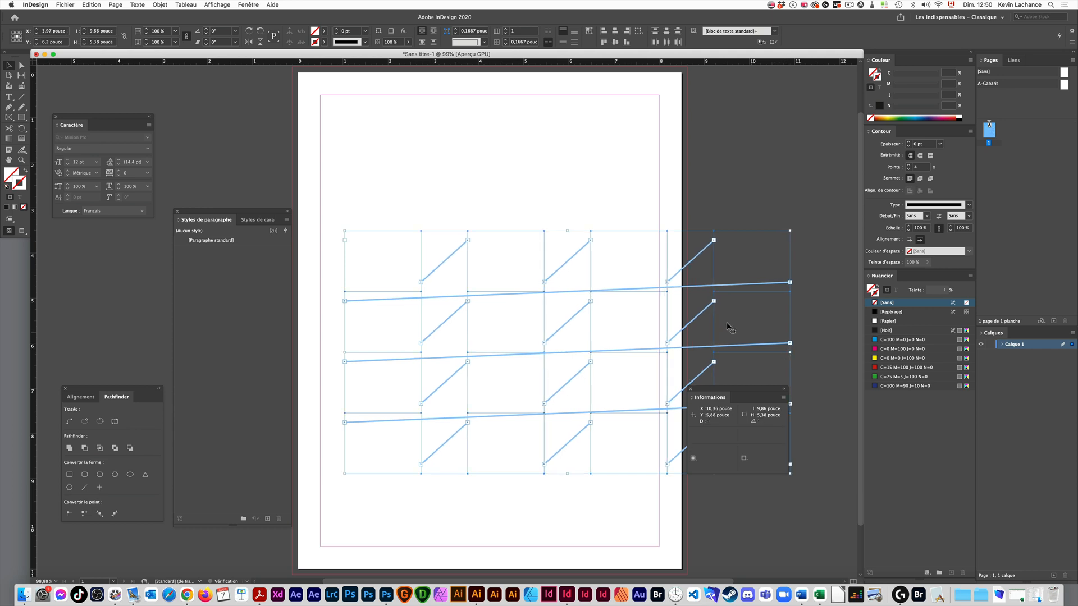
{"action": "key", "text": "super+z"}
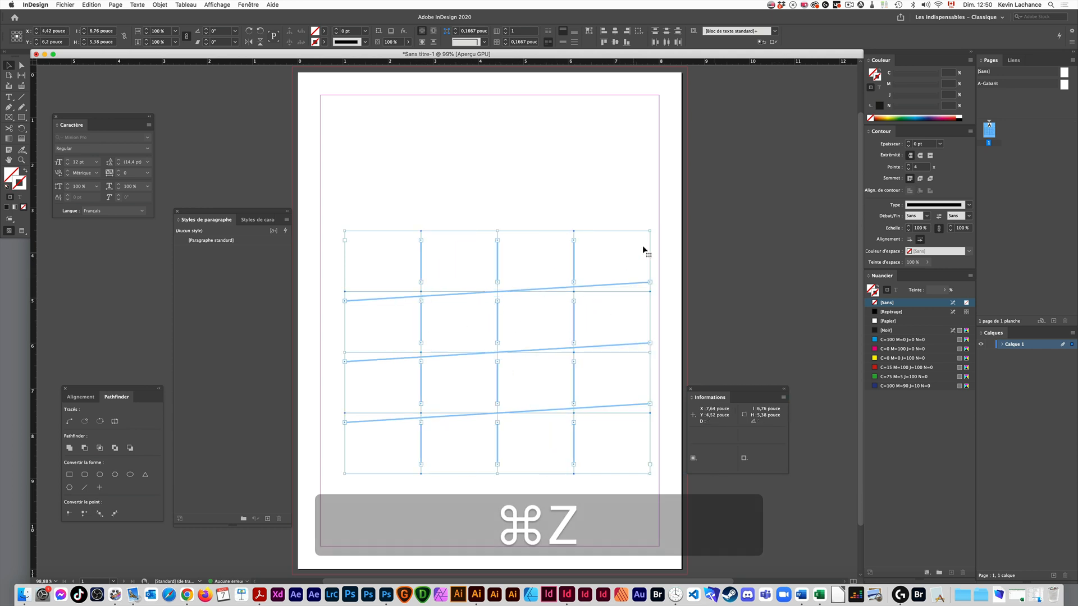
- Widen the gaps in both directions while resizing the grid to about 5.71 by 5.63 in, and delete the grid
{"action": "left_click_drag", "start_coordinate": [650, 231], "coordinate": [602, 221]}
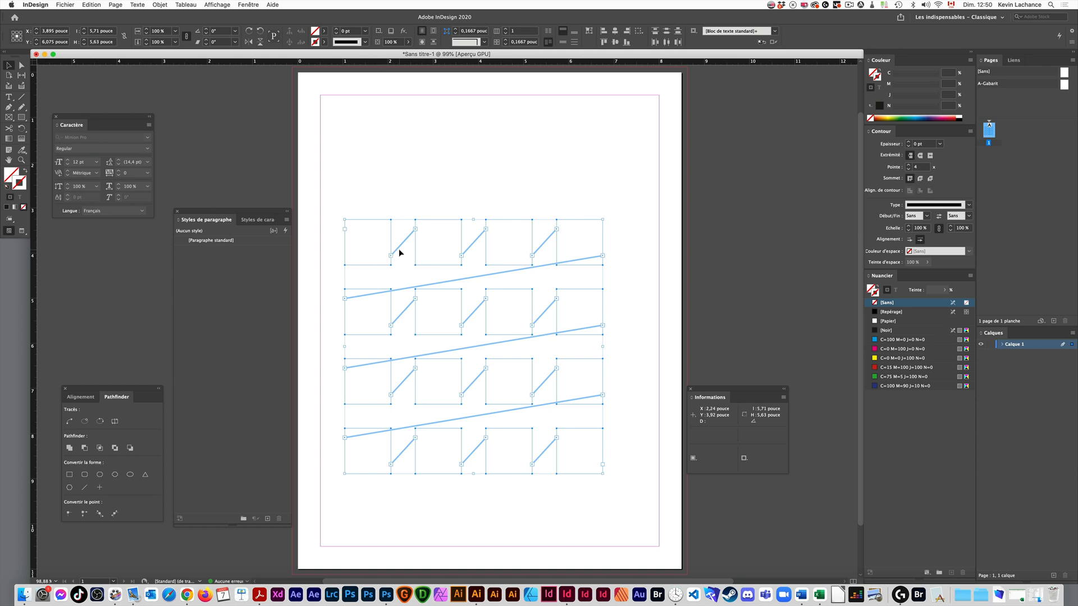
{"action": "key", "text": "Delete"}
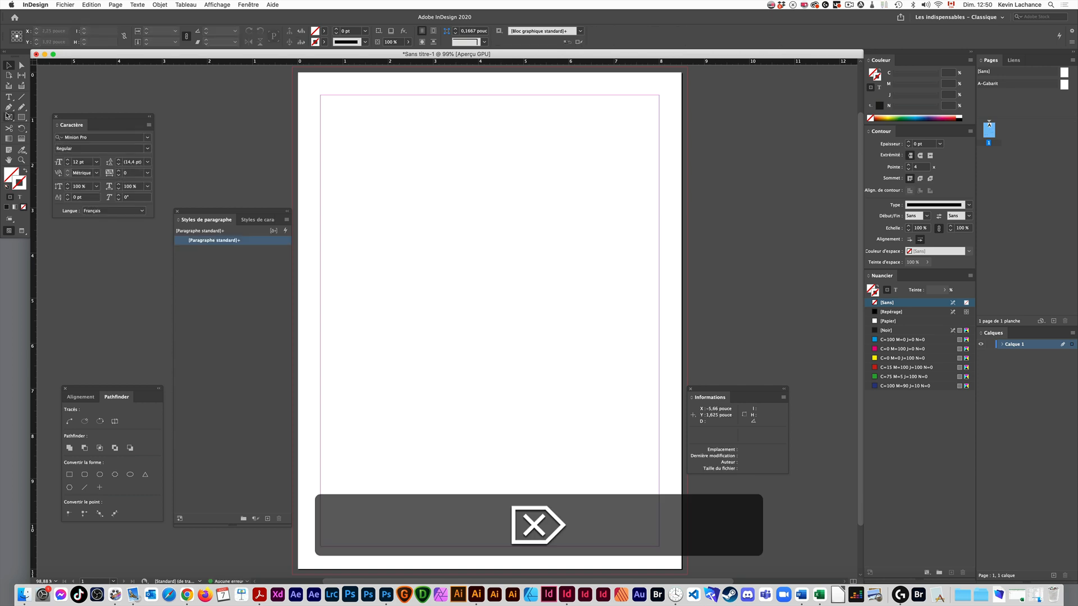
- Draw a four-by-four grid of rectangular image frames, about 5.88 by 5.85 in, with the Rectangle Frame tool
{"action": "key", "text": "f"}
{"action": "left_click_drag", "start_coordinate": [357, 136], "coordinate": [623, 400]}
{"action": "key", "text": "Up"}
{"action": "key", "text": "Up"}
{"action": "key", "text": "Right"}
{"action": "key", "text": "Right"}
{"action": "key", "text": "Up"}
{"action": "key", "text": "Right"}
- Adjust the gutters between the image frames to leave narrow, even gaps between rows and columns
{"action": "key", "text": "super+Down"}
{"action": "key", "text": "super+Up"}
{"action": "key", "text": "super+Up"}
{"action": "key", "text": "shift+super+Right"}
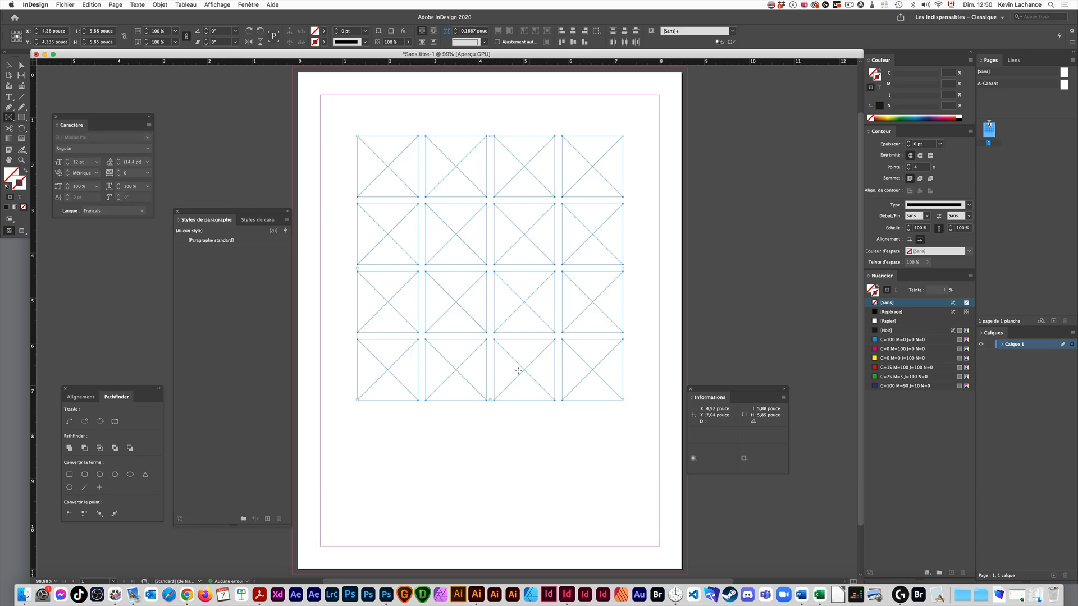
- Delete the upper two image frames in the grid's second column and select the two frames beneath them
{"action": "left_click", "coordinate": [9, 65]}
{"action": "left_click_drag", "start_coordinate": [459, 124], "coordinate": [457, 248]}
{"action": "key", "text": "Delete"}
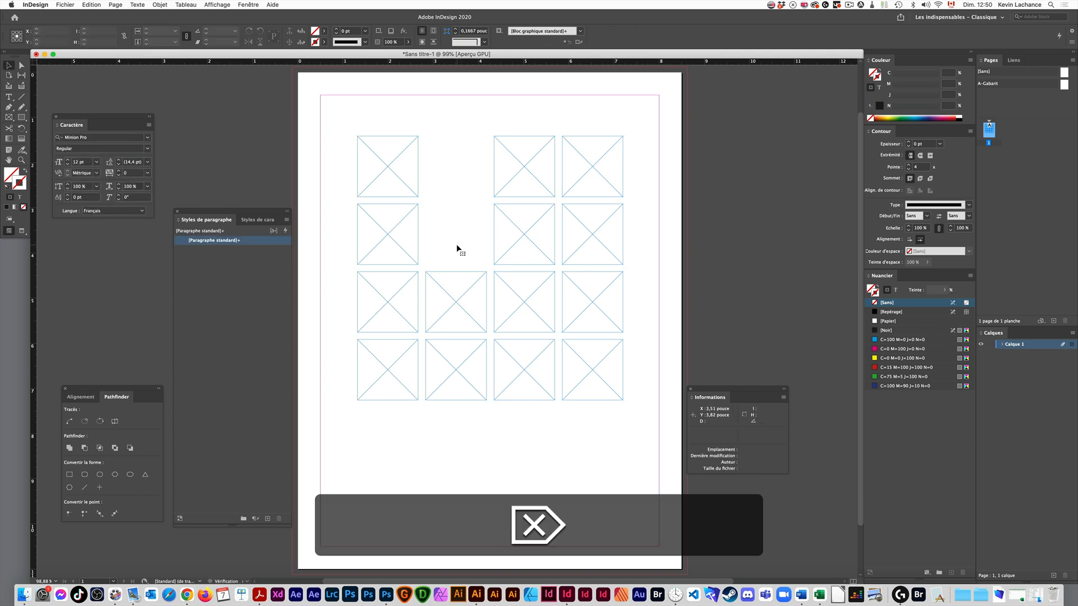
{"action": "left_click_drag", "start_coordinate": [459, 272], "coordinate": [465, 362]}
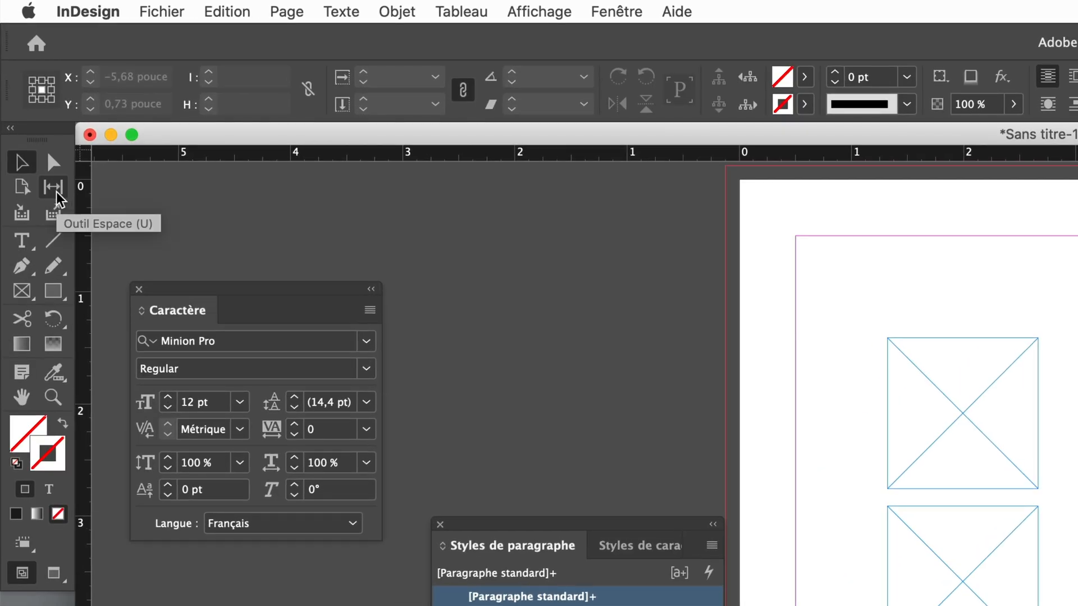
- Shift the wide gap in the upper two rows sideways in both directions with the Gap tool, resizing the adjoining frames, and undo each shift
{"action": "left_click", "coordinate": [54, 188]}
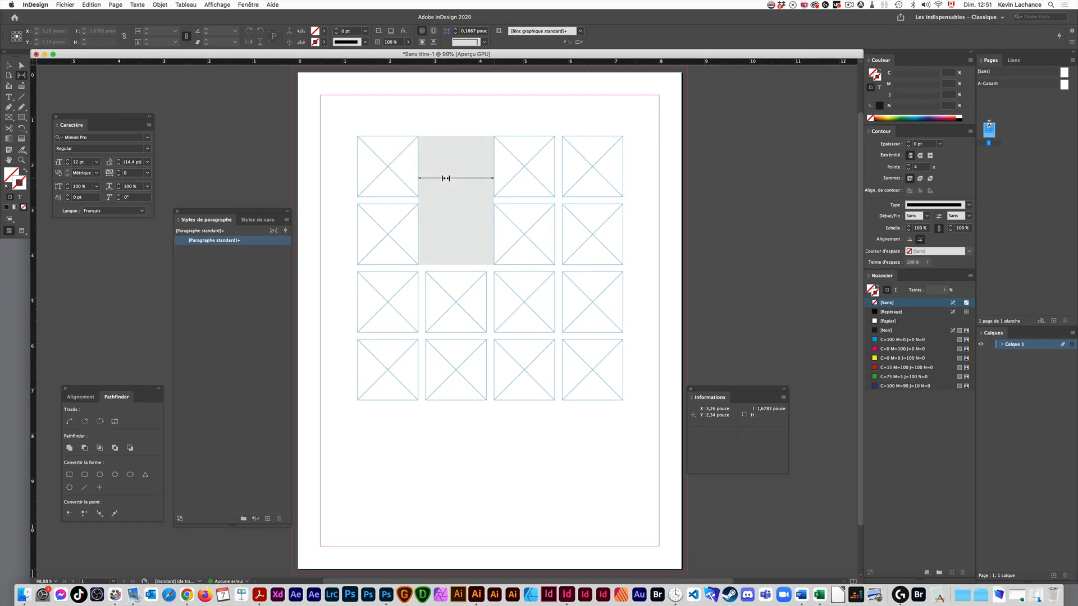
{"action": "mouse_move", "coordinate": [445, 178]}
{"action": "left_mouse_down"}
{"action": "mouse_move", "coordinate": [486, 180]}
{"action": "mouse_move", "coordinate": [423, 185]}
{"action": "left_mouse_up"}
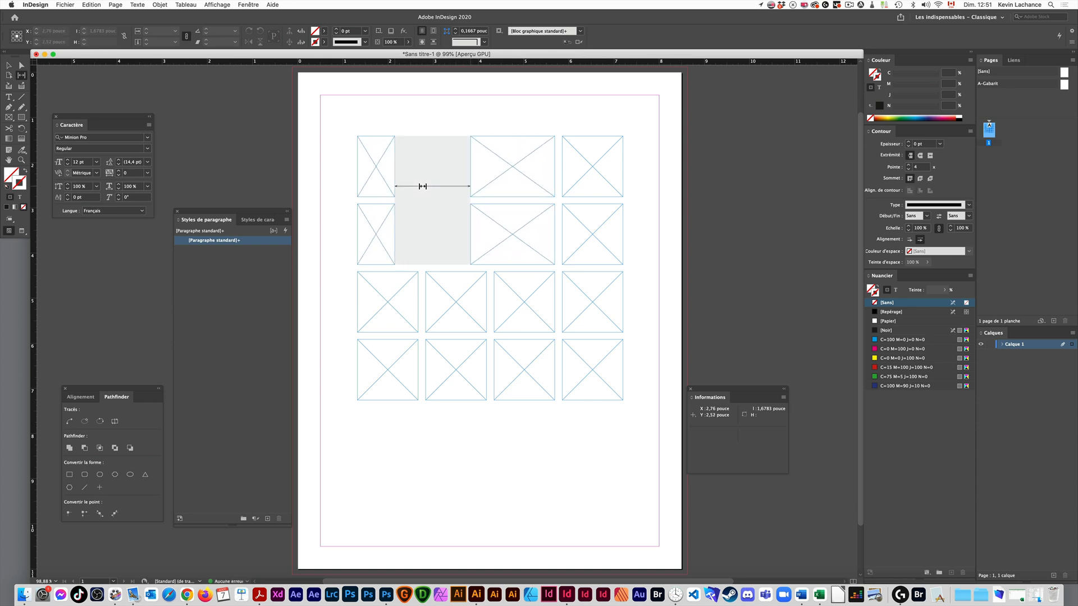
{"action": "key", "text": "super+z"}
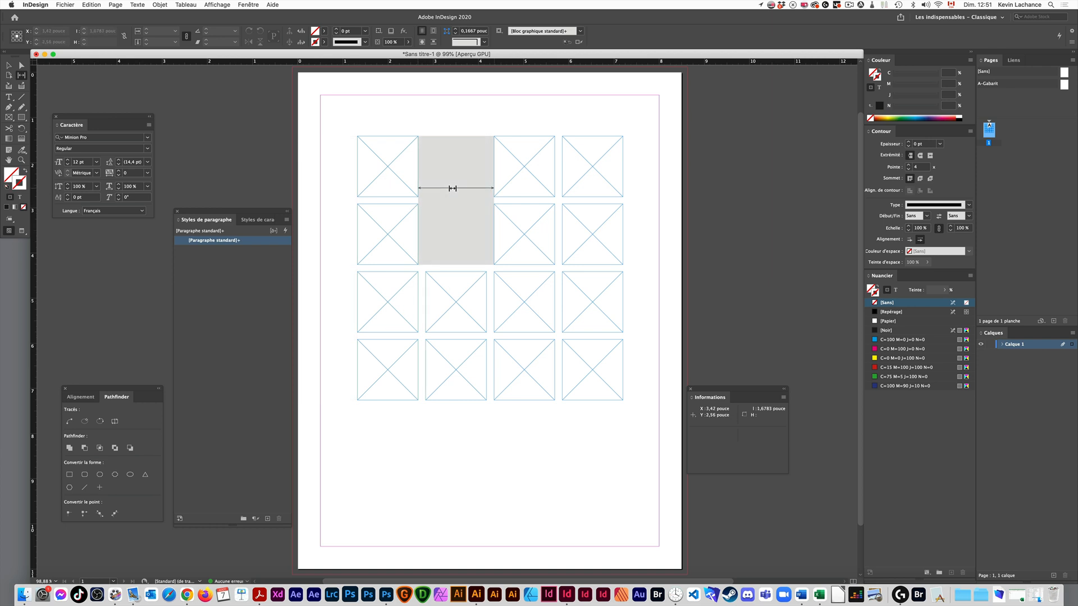
{"action": "left_click_drag", "start_coordinate": [453, 188], "coordinate": [477, 193]}
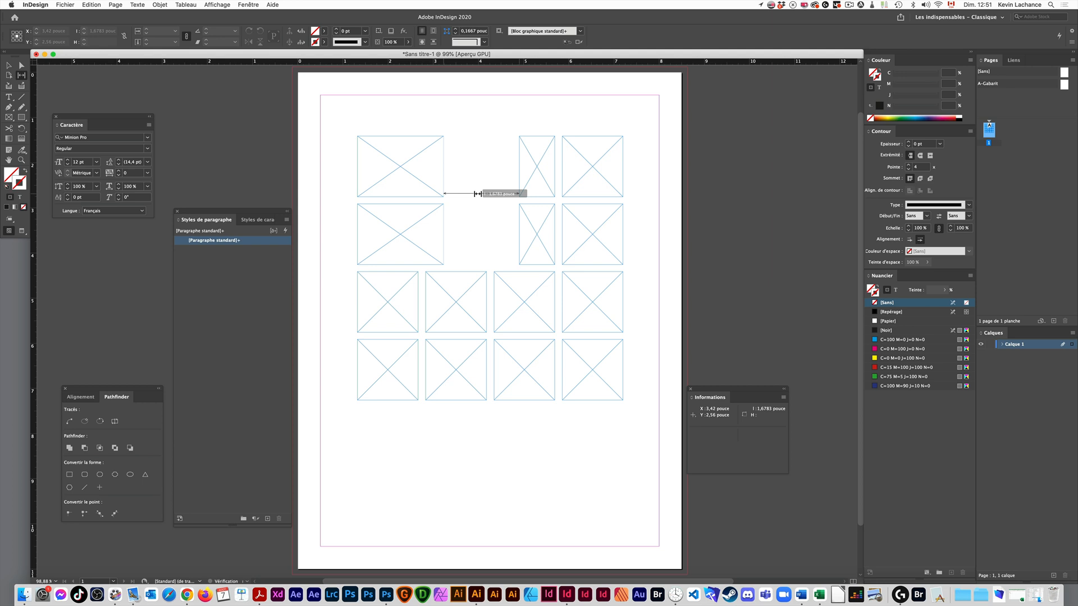
{"action": "key", "text": "super+z"}
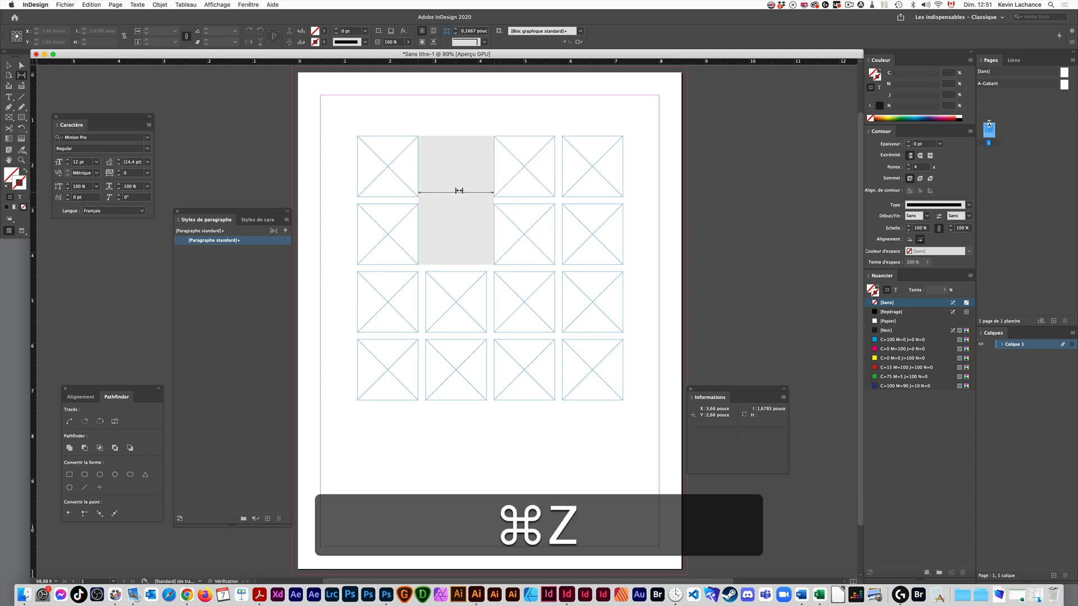
- Shift the wide gap together with its adjoining frames toward the page's left margin without resizing them, and undo the shift
{"action": "left_click_drag", "start_coordinate": [450, 186], "coordinate": [414, 200]}
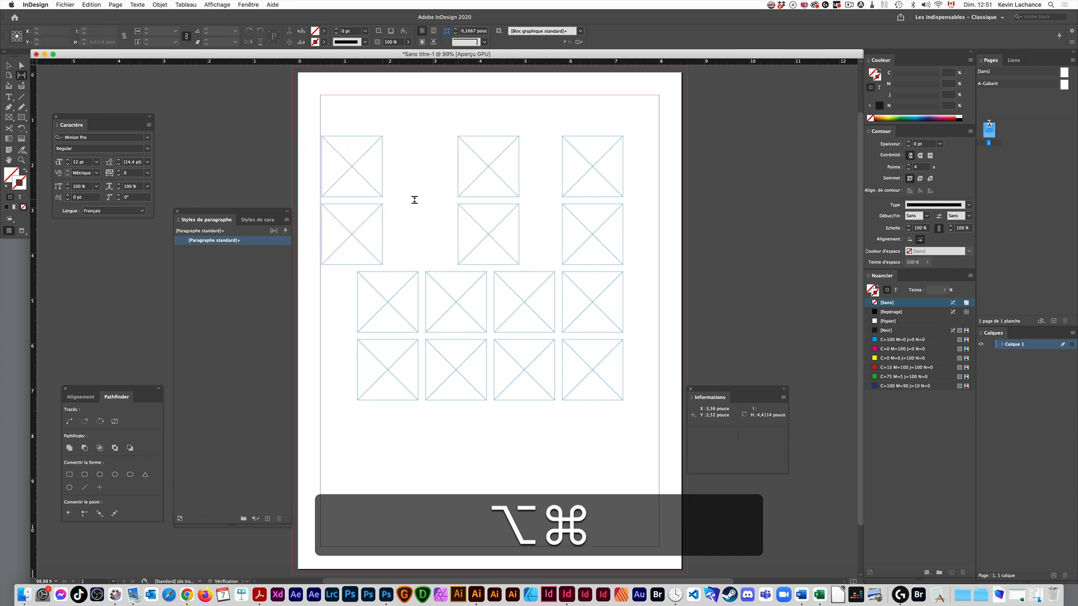
{"action": "key", "text": "alt+super+z"}
{"action": "key", "text": "shift+super+z"}
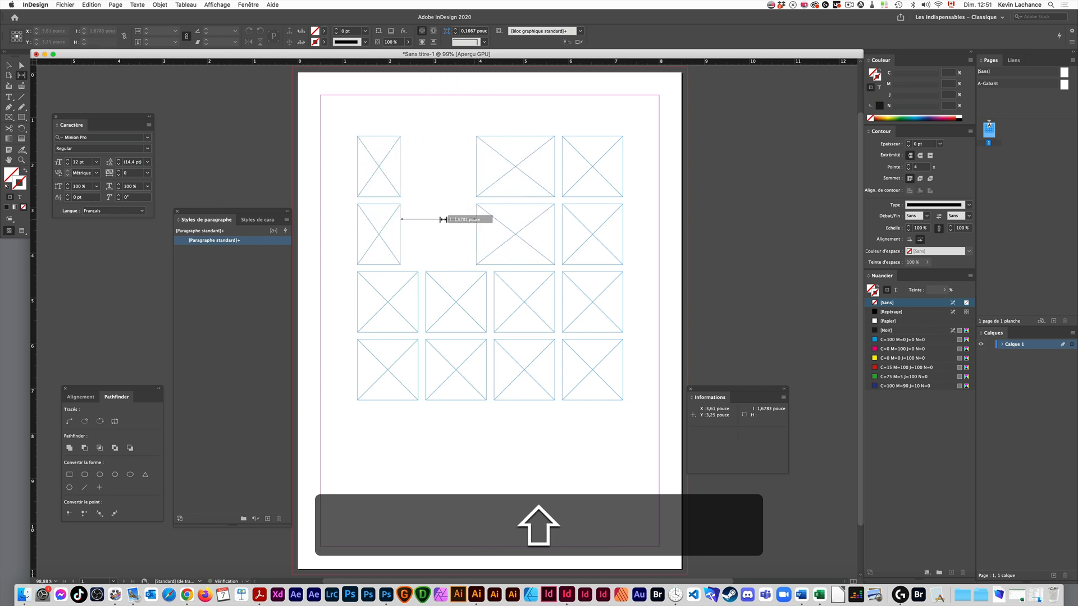
- Narrow the wide gap in the upper two rows to 0.1667 in by moving the frames on both sides inward at their original size
{"action": "left_click_drag", "start_coordinate": [443, 221], "coordinate": [464, 235]}
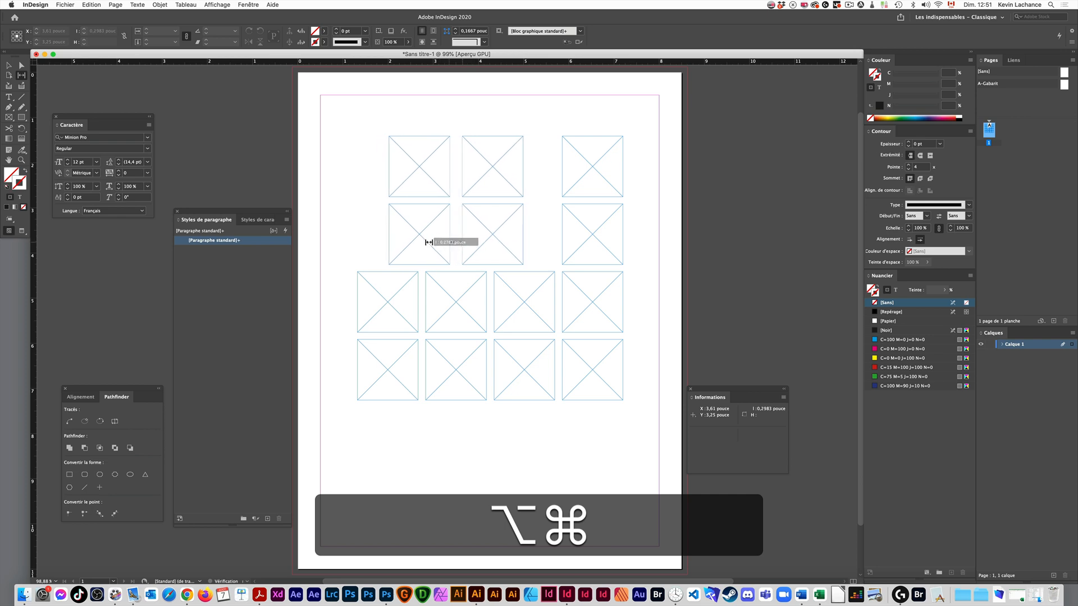
{"action": "left_click_drag", "start_coordinate": [429, 243], "coordinate": [429, 243]}
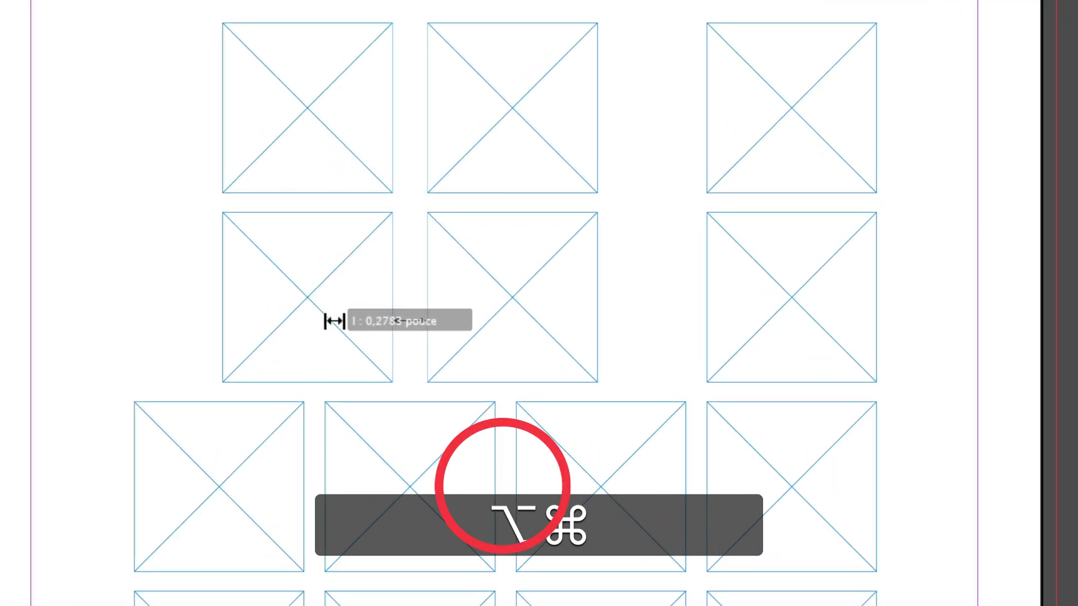
{"action": "left_click_drag", "start_coordinate": [333, 321], "coordinate": [331, 323]}
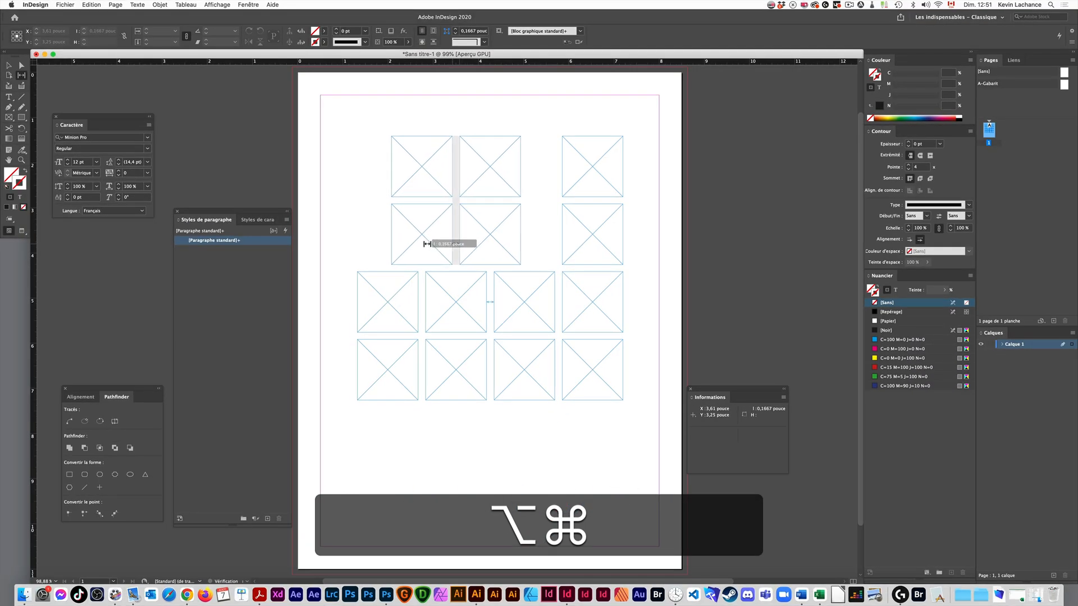
{"action": "left_click_drag", "start_coordinate": [428, 243], "coordinate": [427, 244]}
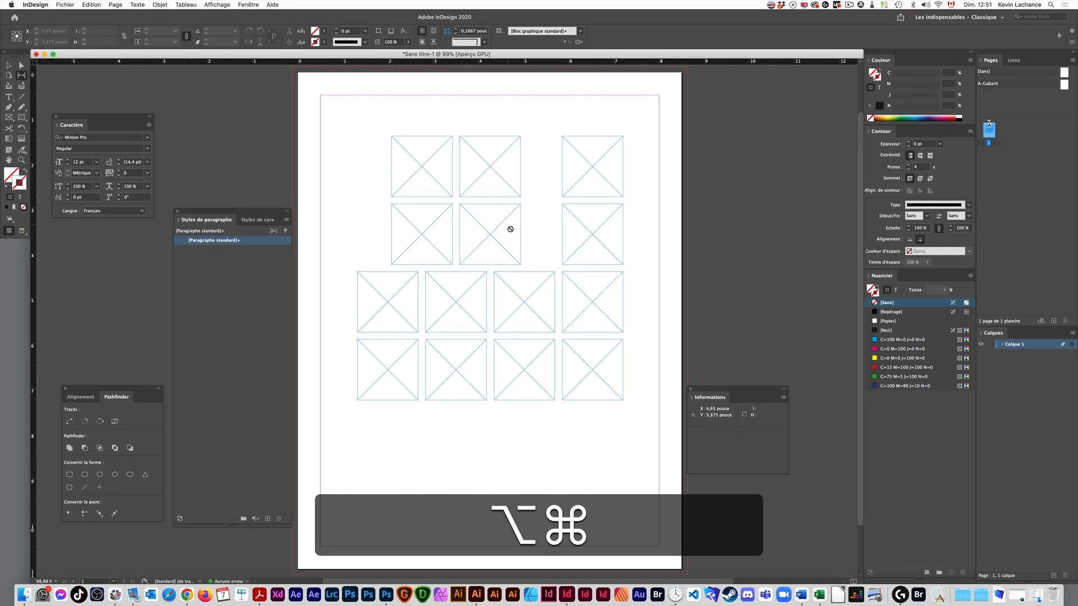
- Narrow the gap before the last column's upper two frames to match the other gutters, moving the frames on both sides without resizing them
{"action": "mouse_move", "coordinate": [536, 216]}
{"action": "left_mouse_down"}
{"action": "mouse_move", "coordinate": [561, 212]}
{"action": "mouse_move", "coordinate": [522, 215]}
{"action": "mouse_move", "coordinate": [554, 214]}
{"action": "mouse_move", "coordinate": [532, 217]}
{"action": "mouse_move", "coordinate": [544, 221]}
{"action": "left_mouse_up"}
{"action": "key", "text": "alt"}
{"action": "key", "text": "shift"}
{"action": "key", "text": "super"}
{"action": "key", "text": "alt"}
{"action": "key", "text": "shift"}
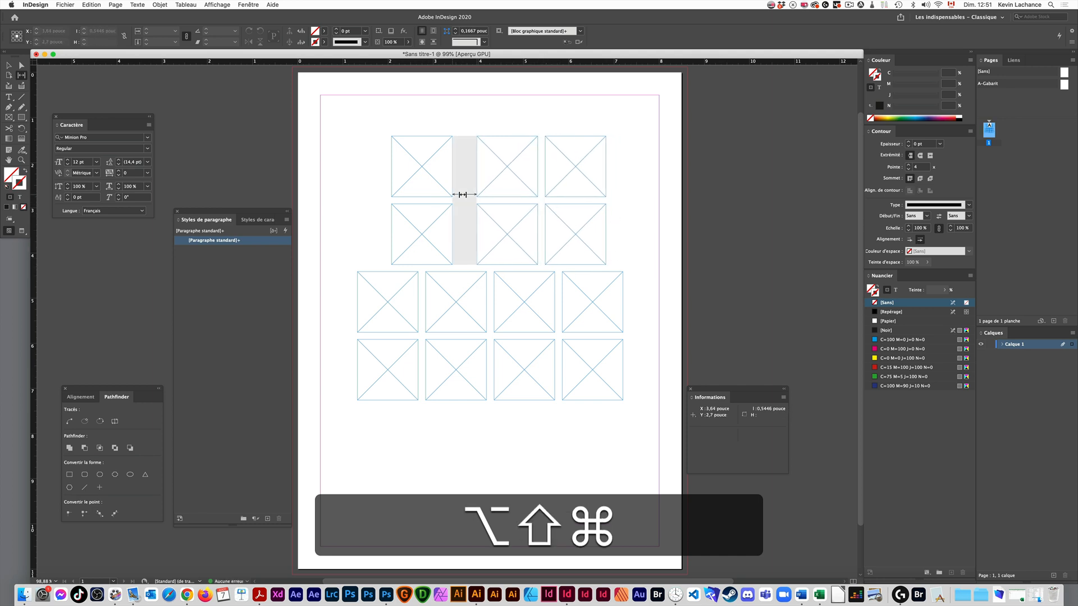
- Delete the upper two rows of frames and move the remaining two-row grid to the upper part of the page
{"action": "key", "text": "v"}
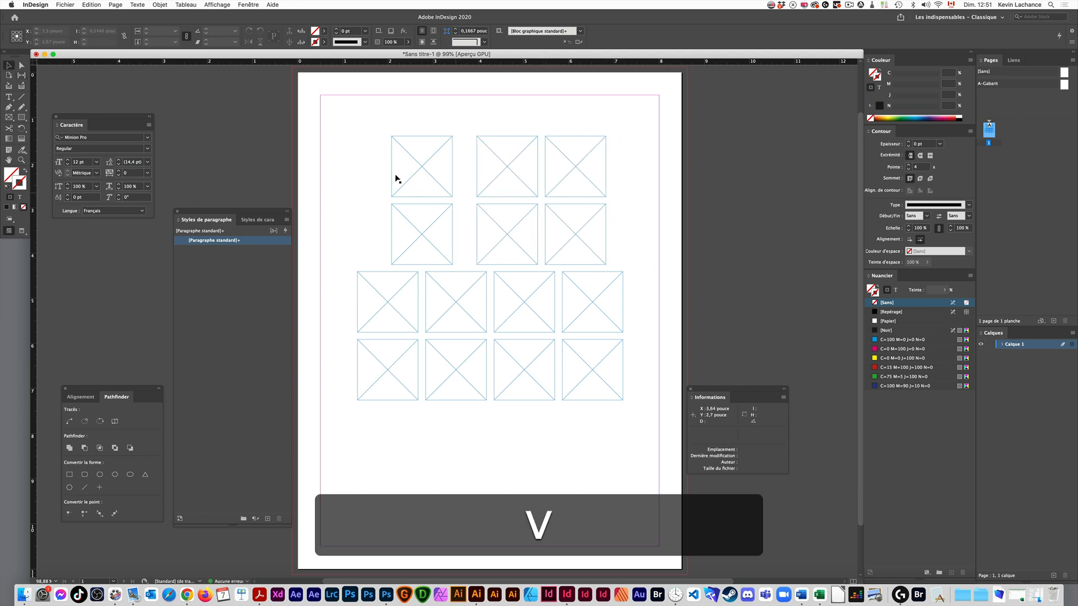
{"action": "left_click_drag", "start_coordinate": [364, 116], "coordinate": [380, 366]}
{"action": "key", "text": "Delete"}
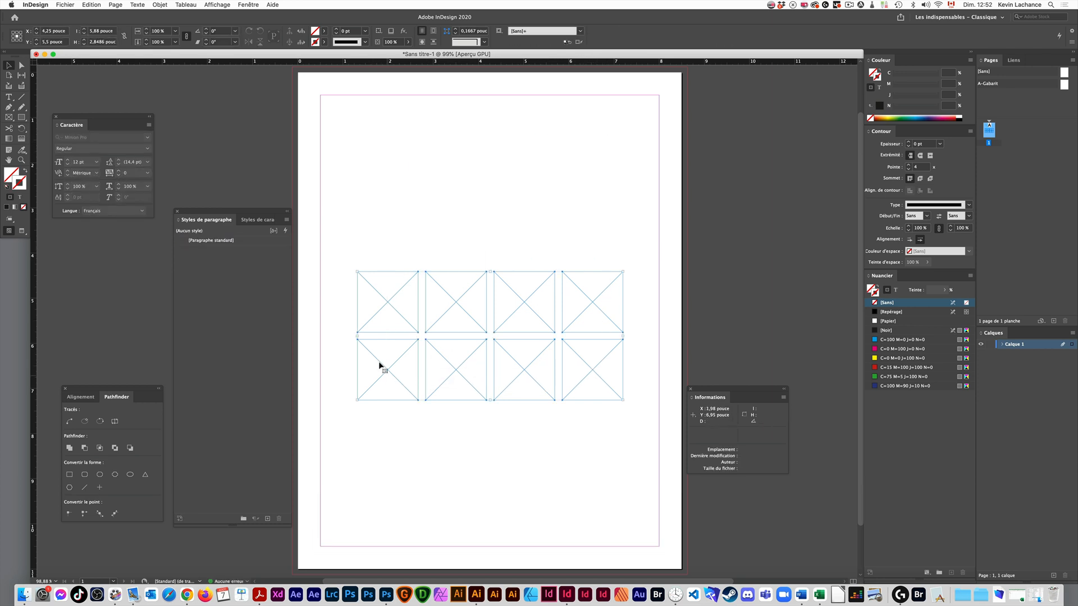
{"action": "left_click_drag", "start_coordinate": [458, 371], "coordinate": [460, 263]}
{"action": "left_click", "coordinate": [498, 333]}
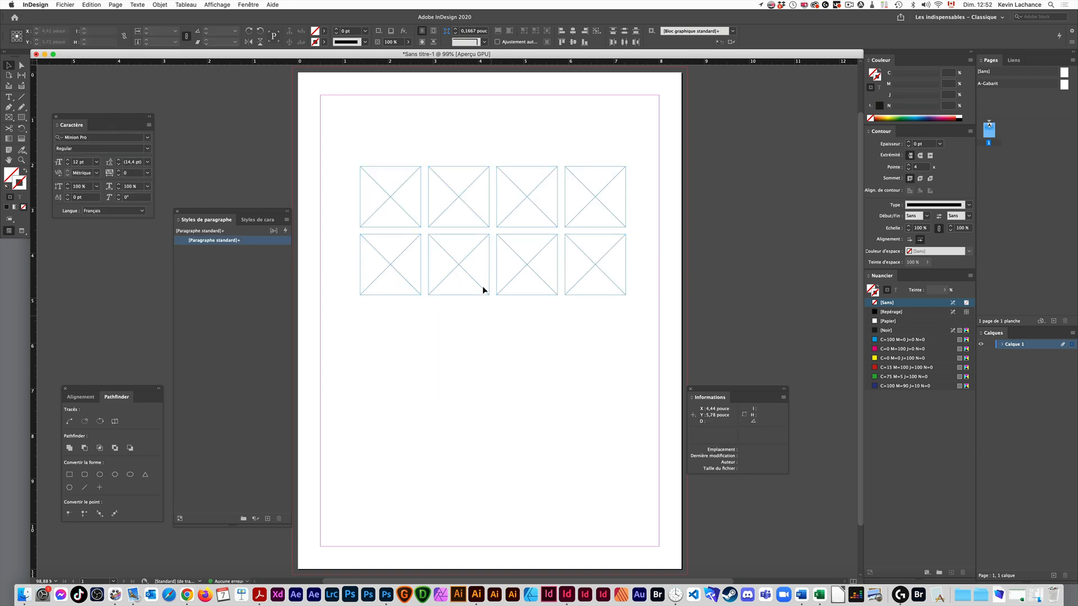
- Rotate the upper row's first frame to 90° and on to 135° with the Rotate tool, and undo the last rotation
{"action": "left_click", "coordinate": [399, 207]}
{"action": "key", "text": "r"}
{"action": "left_click_drag", "start_coordinate": [427, 168], "coordinate": [361, 125]}
{"action": "left_click_drag", "start_coordinate": [428, 166], "coordinate": [400, 135]}
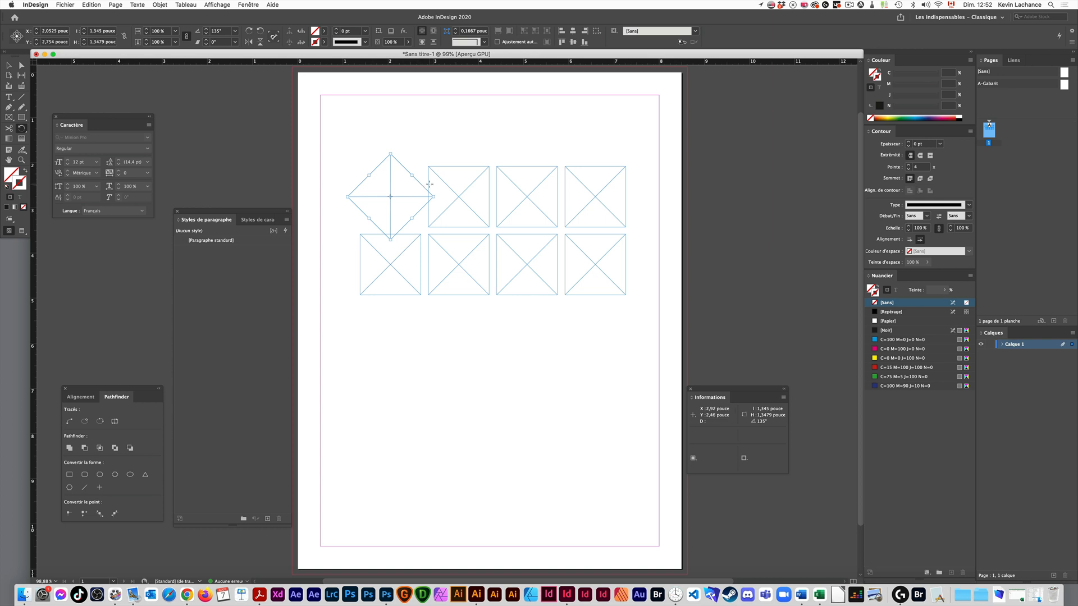
{"action": "key", "text": "v"}
{"action": "left_click", "coordinate": [484, 197]}
{"action": "key", "text": "super+z"}
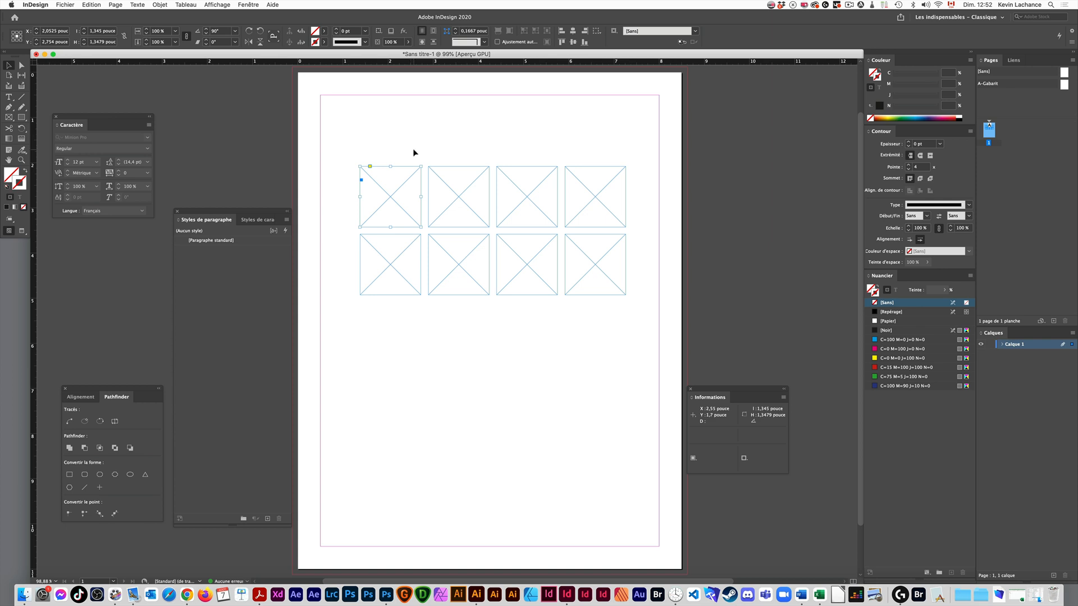
- Place a copy of the lower row's first frame about 1.68 in below it, and undo the copy
{"action": "left_click", "coordinate": [399, 299]}
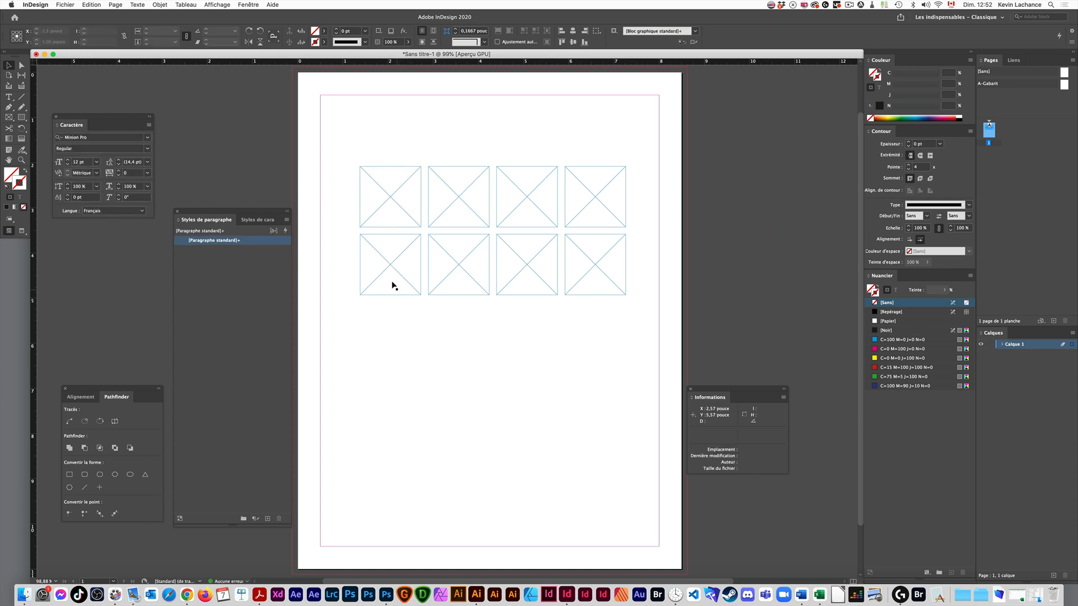
{"action": "left_click_drag", "start_coordinate": [392, 276], "coordinate": [391, 351]}
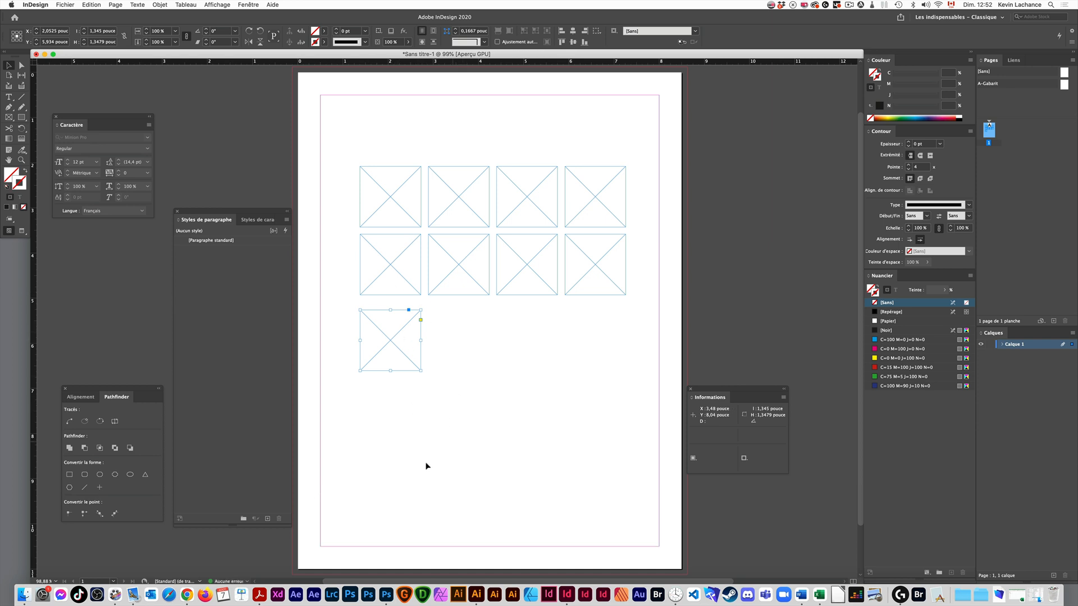
{"action": "key", "text": "super+z"}
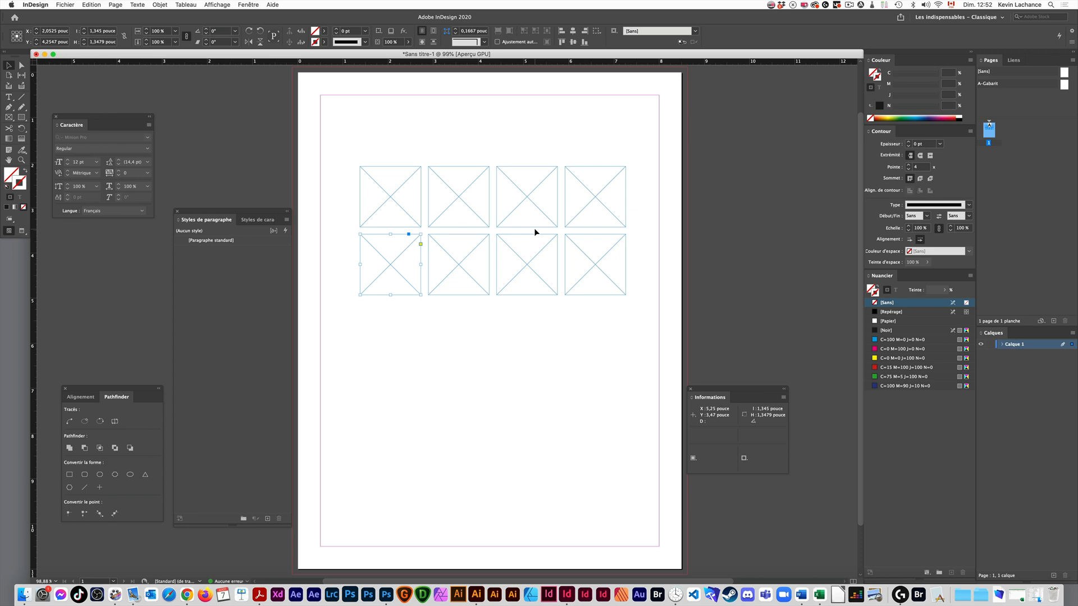
- Examine which commands for repeating a transformation are available for the upper row's first frame
{"action": "left_click", "coordinate": [389, 212]}
{"action": "left_click", "coordinate": [160, 4]}
{"action": "mouse_move", "coordinate": [181, 25]}
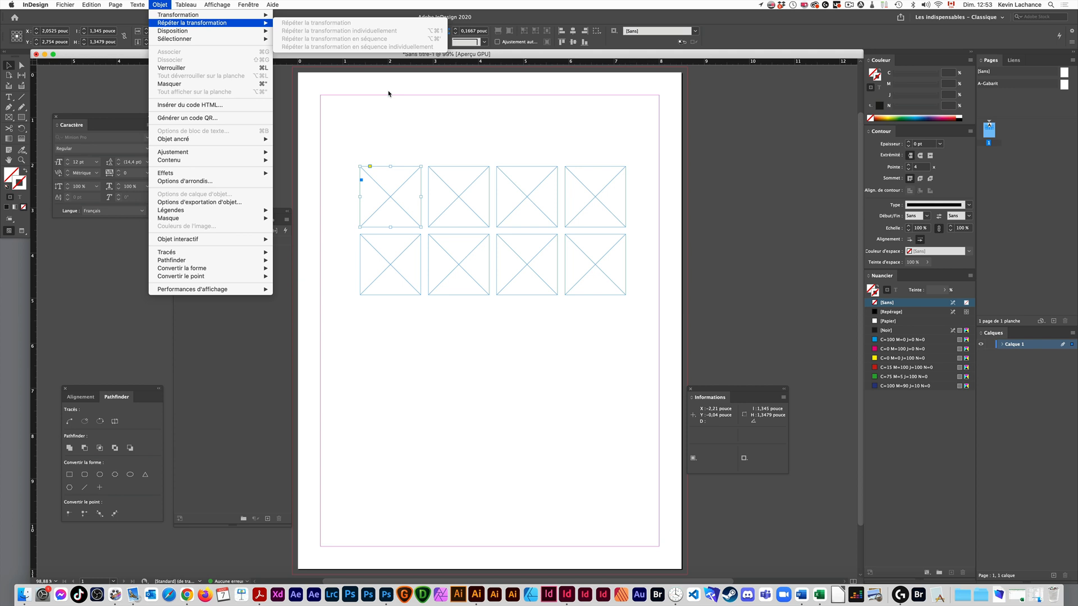
{"action": "left_click", "coordinate": [961, 446]}
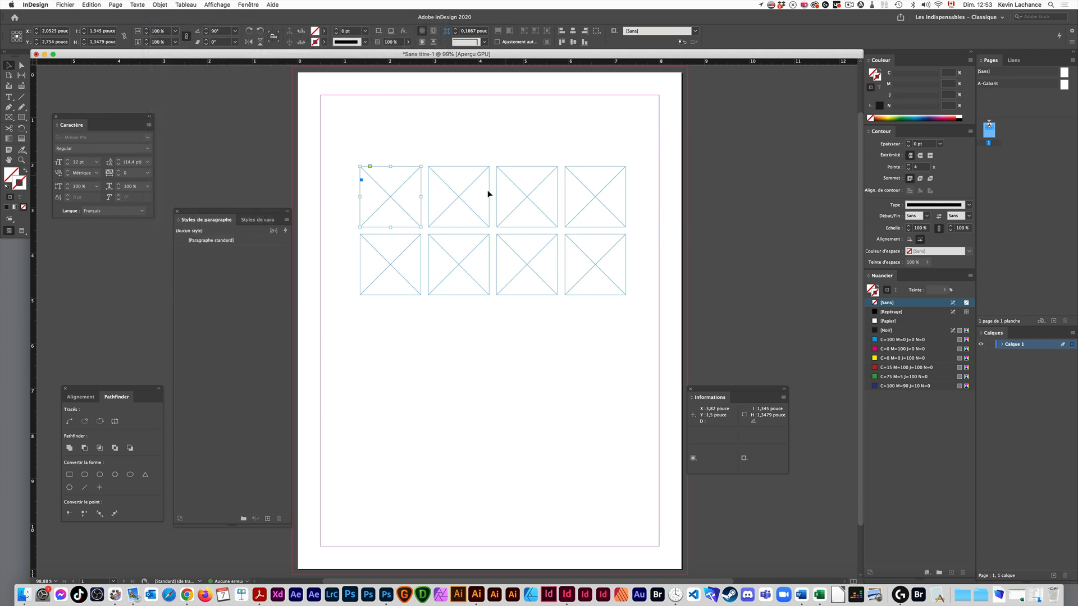
{"action": "left_click", "coordinate": [968, 291]}
- Rotate the lower row's first frame to 45°
{"action": "key", "text": "space"}
{"action": "left_click_drag", "start_coordinate": [993, 501], "coordinate": [923, 524]}
{"action": "left_click_drag", "start_coordinate": [472, 228], "coordinate": [535, 173]}
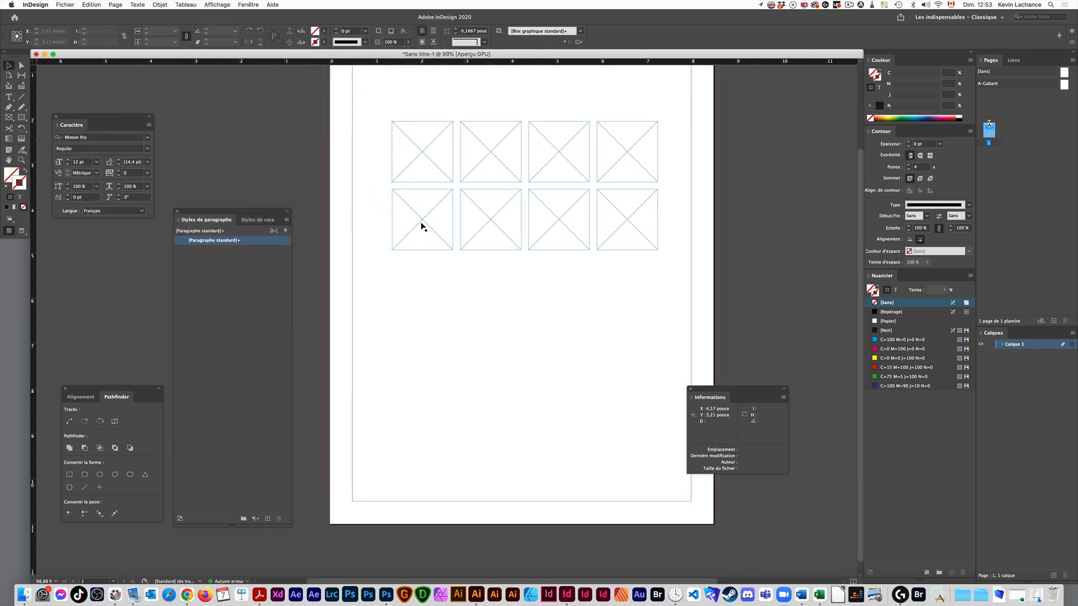
{"action": "left_click", "coordinate": [435, 223]}
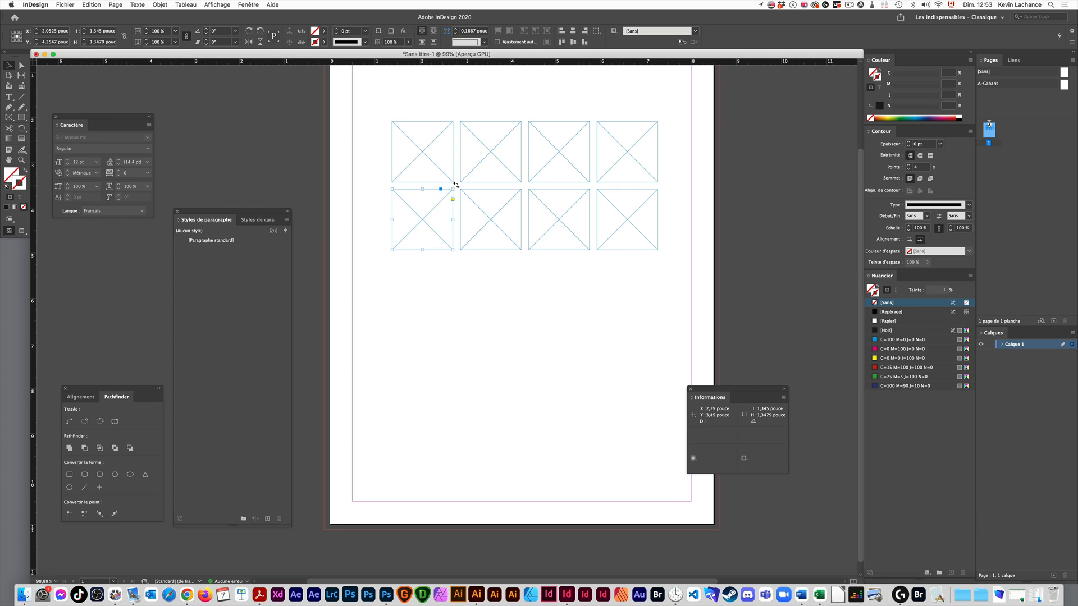
{"action": "left_click_drag", "start_coordinate": [455, 185], "coordinate": [422, 176]}
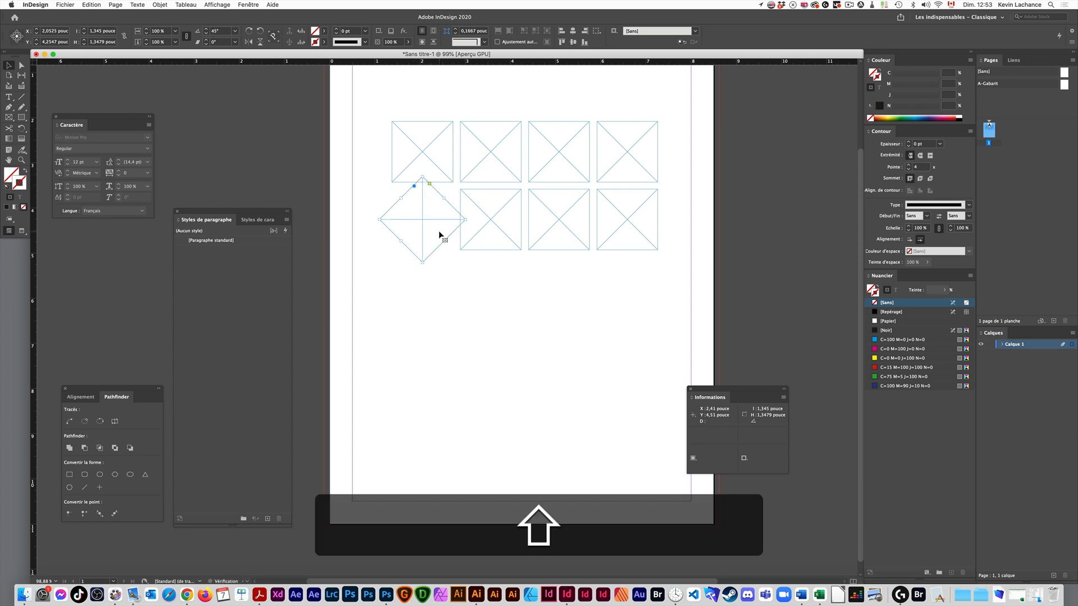
- Select the six frames in the last three columns, repeat the rotation on them as one group, and undo it
{"action": "left_click_drag", "start_coordinate": [477, 87], "coordinate": [630, 235]}
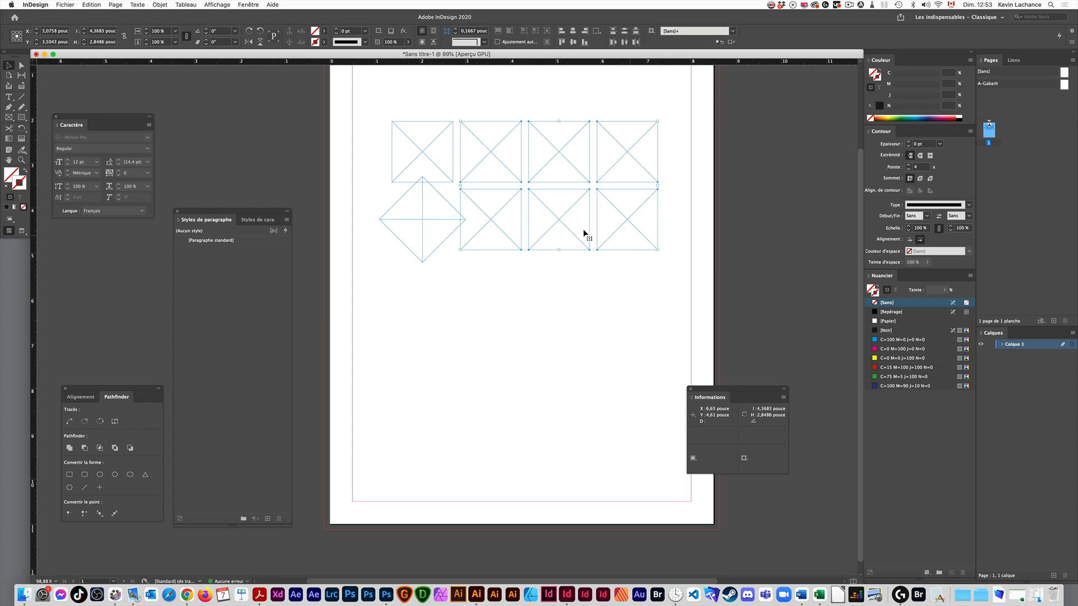
{"action": "left_click", "coordinate": [124, 7]}
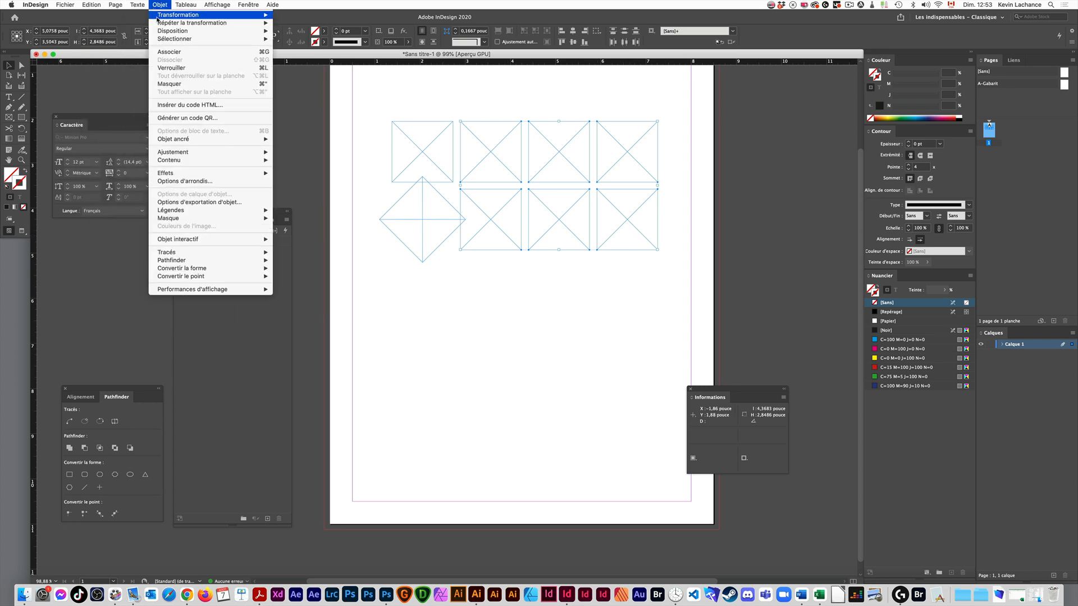
{"action": "mouse_move", "coordinate": [168, 22]}
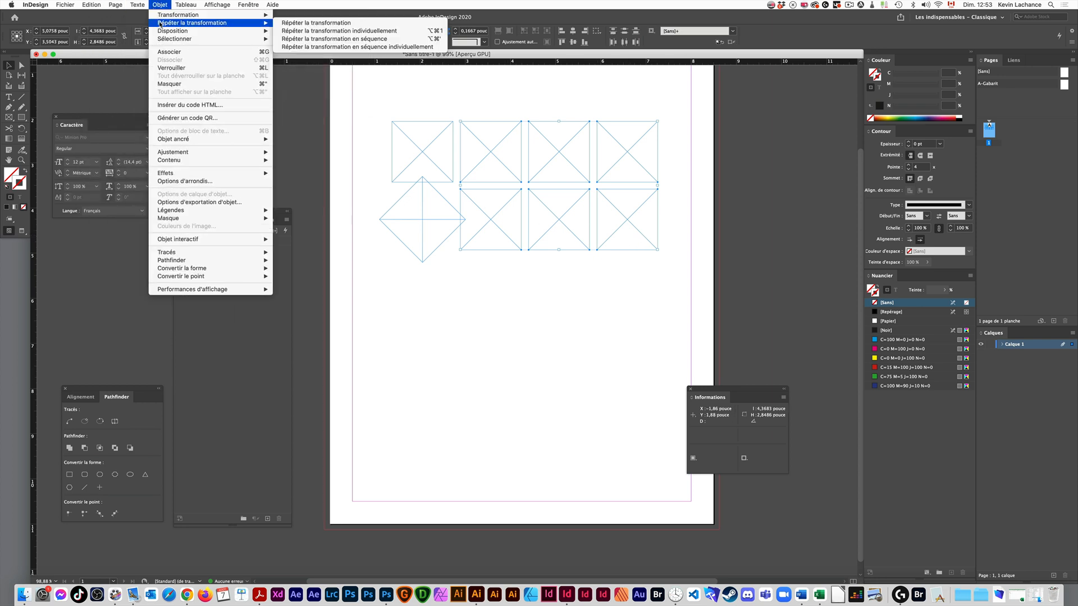
{"action": "left_click", "coordinate": [318, 24]}
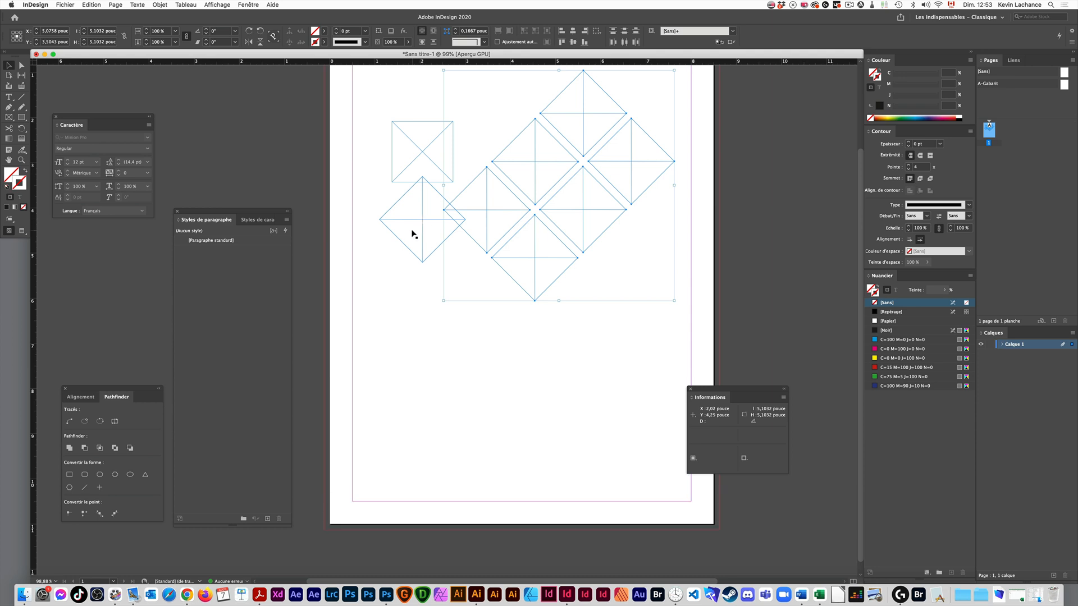
{"action": "key", "text": "super+z"}
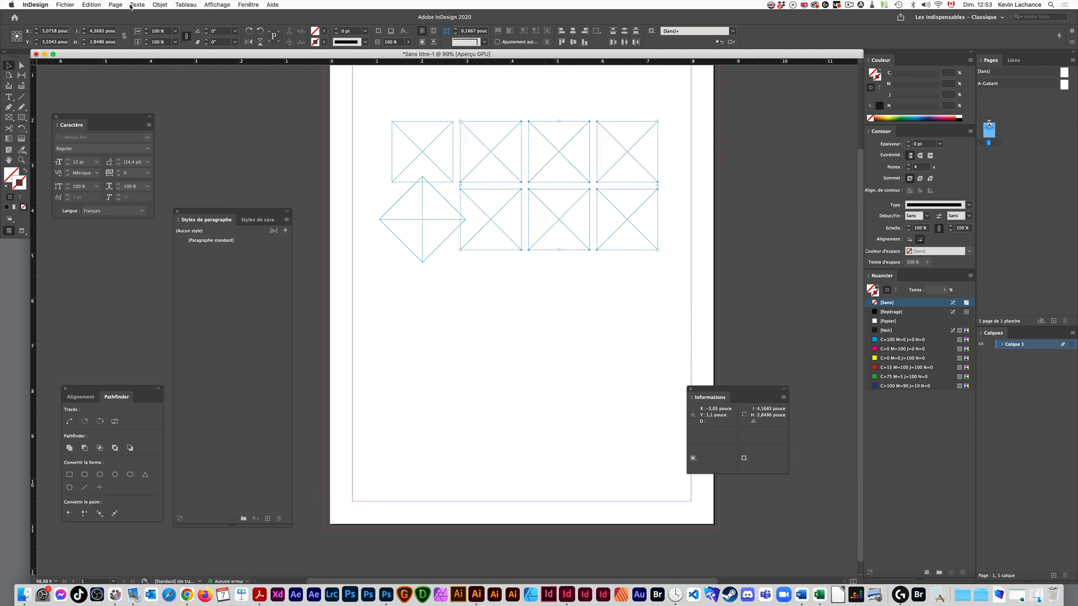
- Repeat the 45° rotation individually on each of the six selected frames
{"action": "left_click", "coordinate": [160, 5]}
{"action": "mouse_move", "coordinate": [203, 22]}
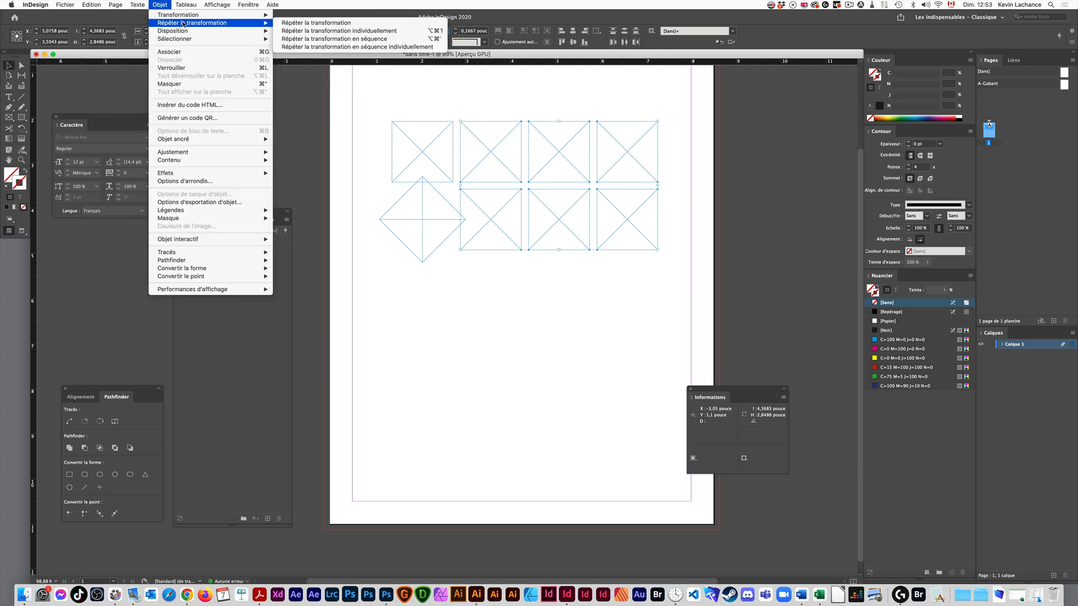
{"action": "left_click", "coordinate": [310, 31]}
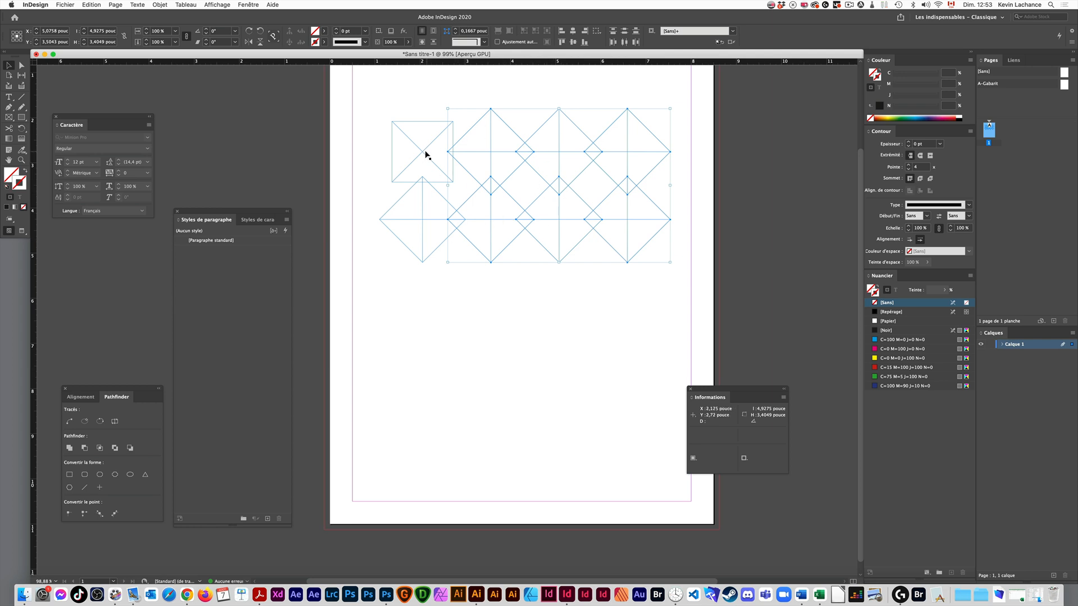
- Repeat the 45° rotation individually on the upper row's first frame
{"action": "left_click", "coordinate": [116, 5]}
{"action": "mouse_move", "coordinate": [160, 5]}
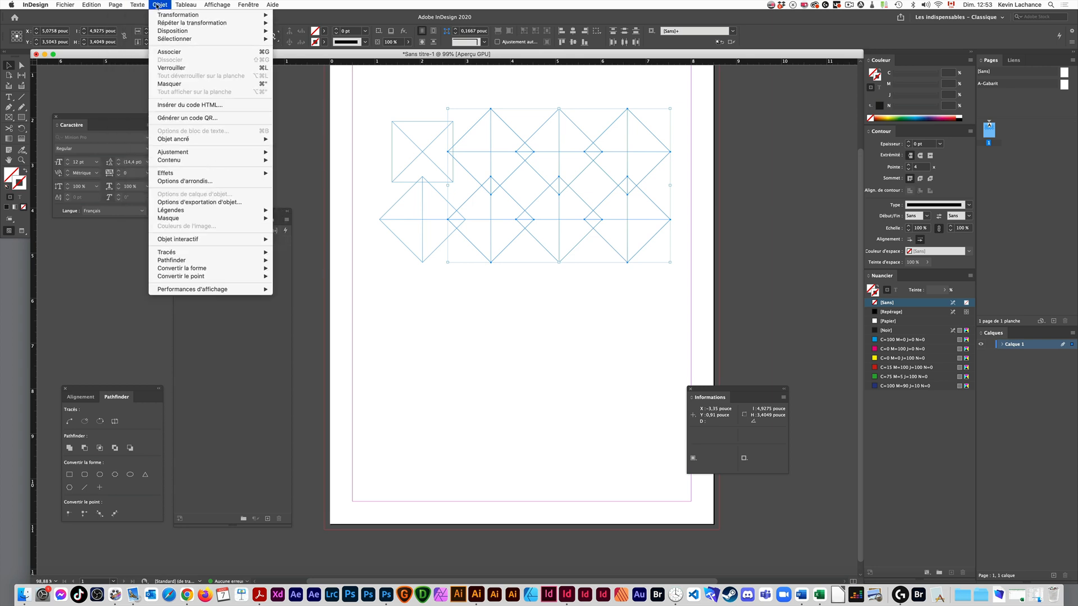
{"action": "mouse_move", "coordinate": [162, 23]}
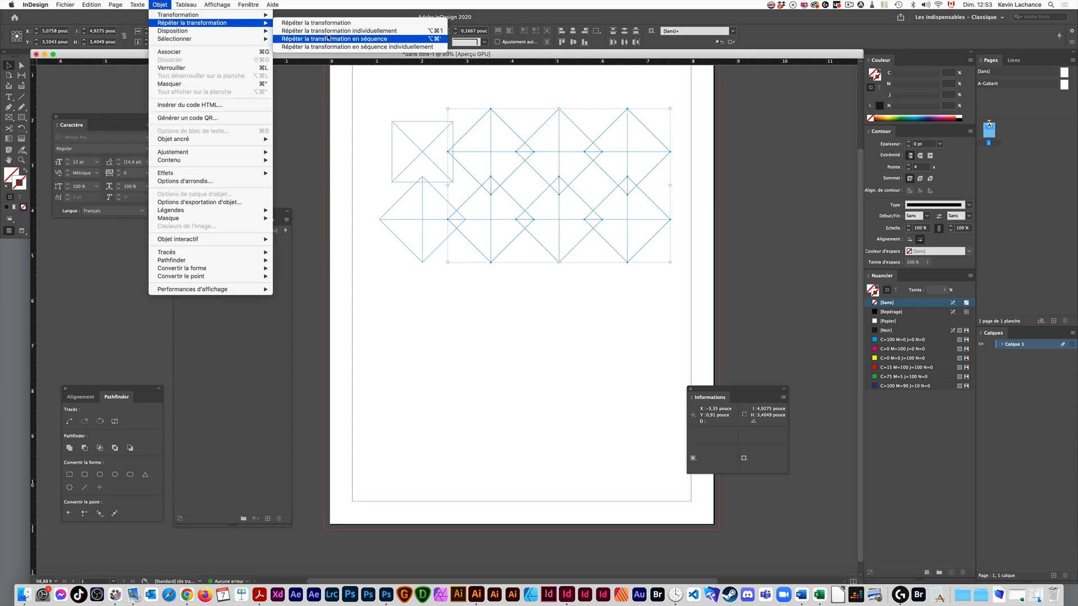
{"action": "left_click", "coordinate": [441, 31]}
{"action": "key", "text": "alt+super+1"}
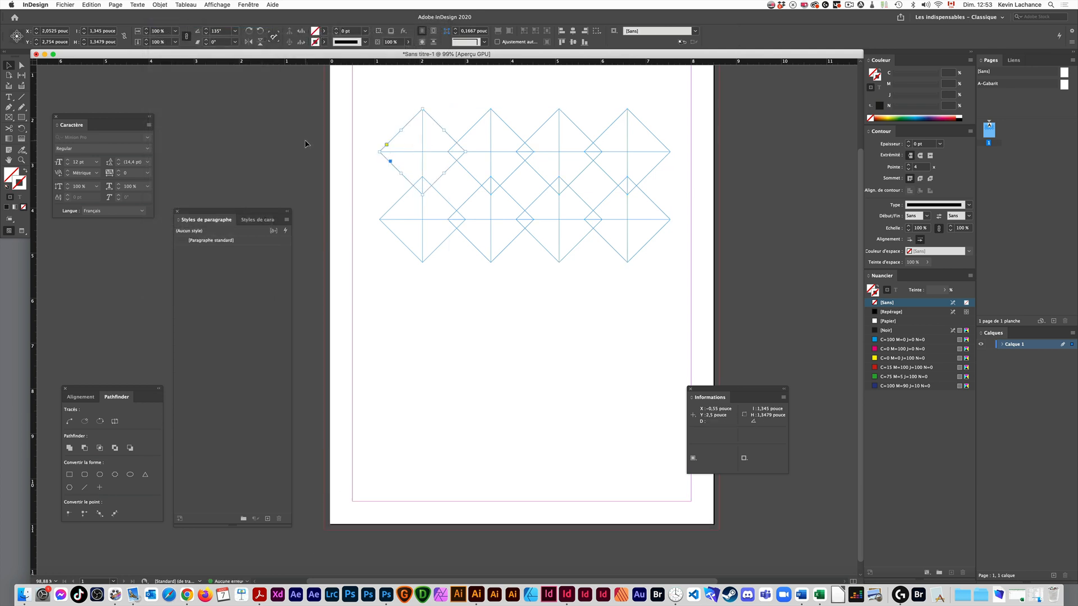
- Deselect everything and undo the 45° rotations of the frames in both rows
{"action": "left_click", "coordinate": [438, 266]}
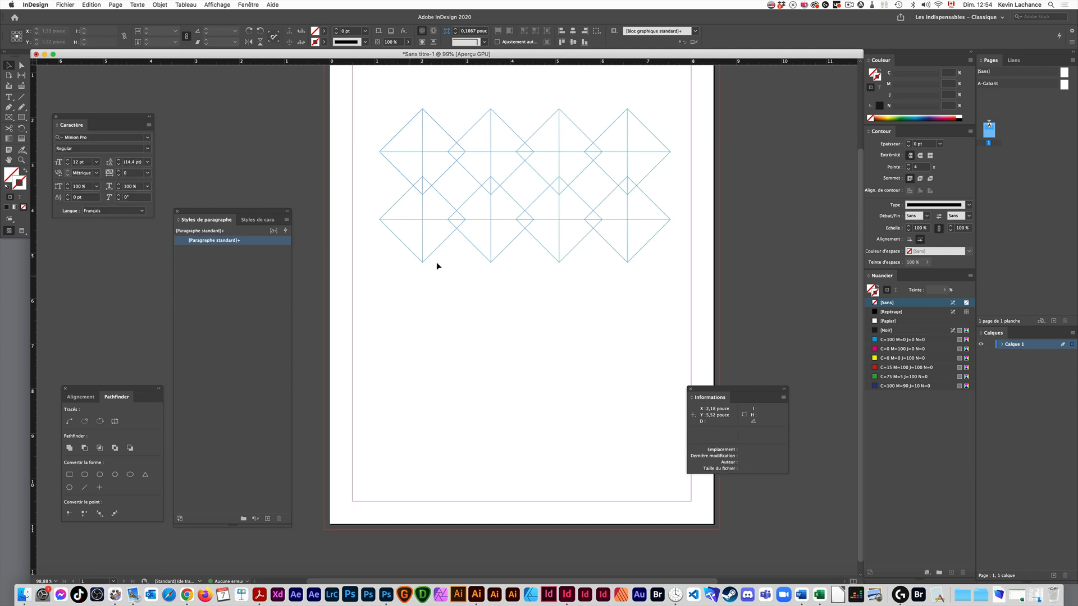
{"action": "key", "text": "super+z"}
{"action": "key", "text": "super+z"}
{"action": "key", "text": "super+z"}
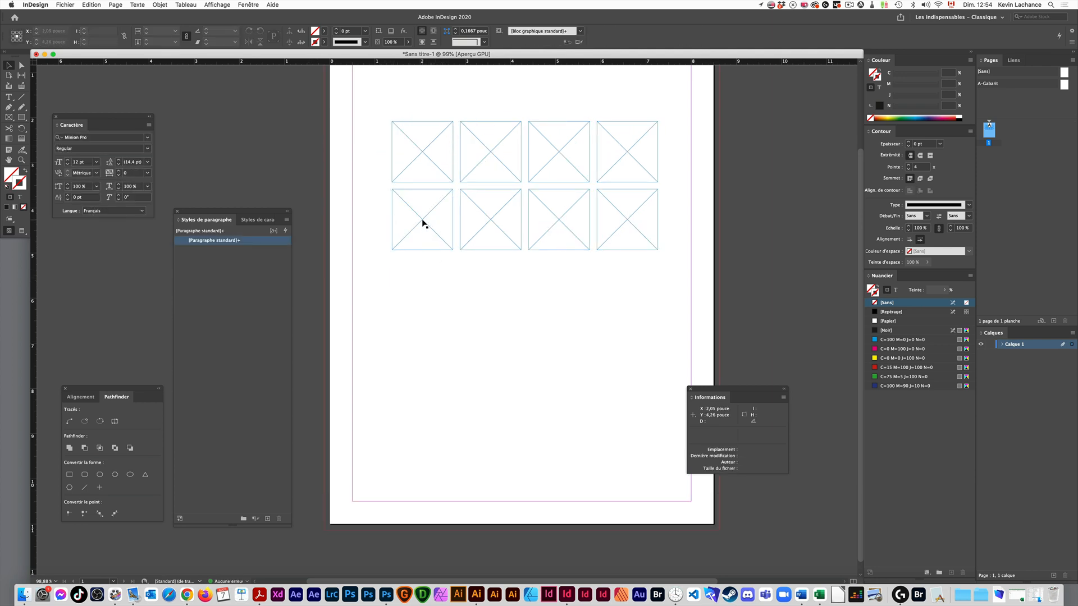
- Duplicate the lower row's first frame directly below itself, repeat the duplication three times, and undo the copies
{"action": "left_click_drag", "start_coordinate": [422, 221], "coordinate": [422, 290]}
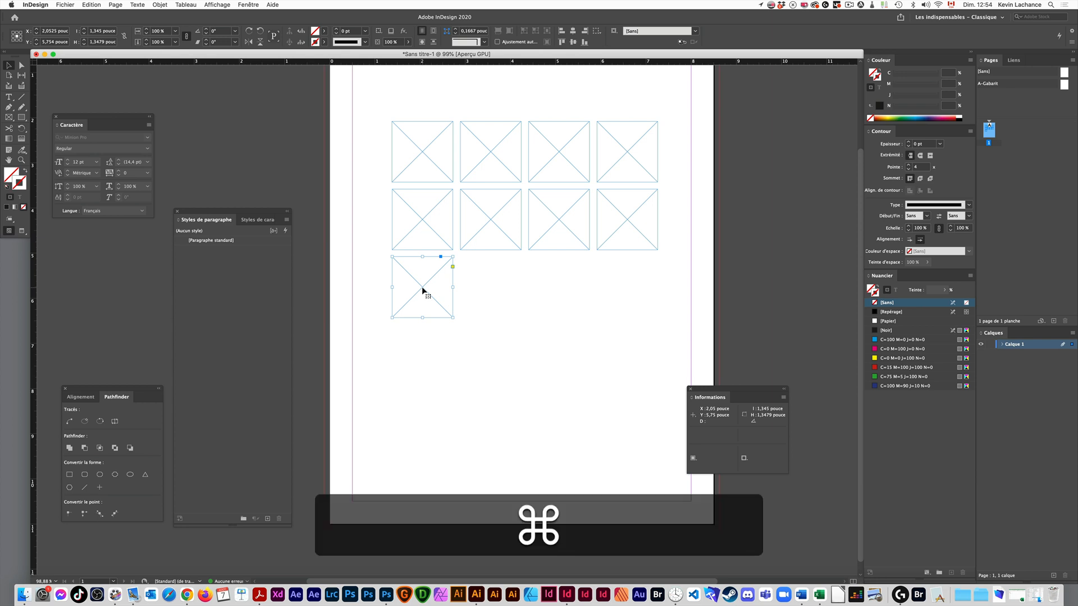
{"action": "key", "text": "super+alt+1"}
{"action": "key", "text": "super+alt+1"}
{"action": "key", "text": "super+alt+1"}
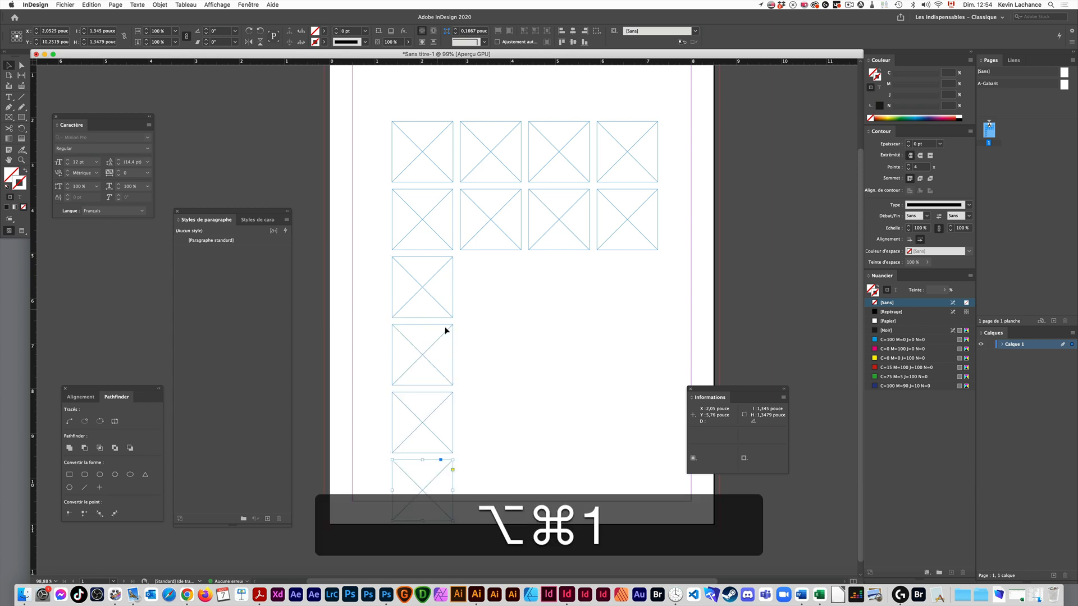
{"action": "key", "text": "super+z"}
{"action": "key", "text": "super+z"}
{"action": "key", "text": "super+z"}
{"action": "key", "text": "super+z"}
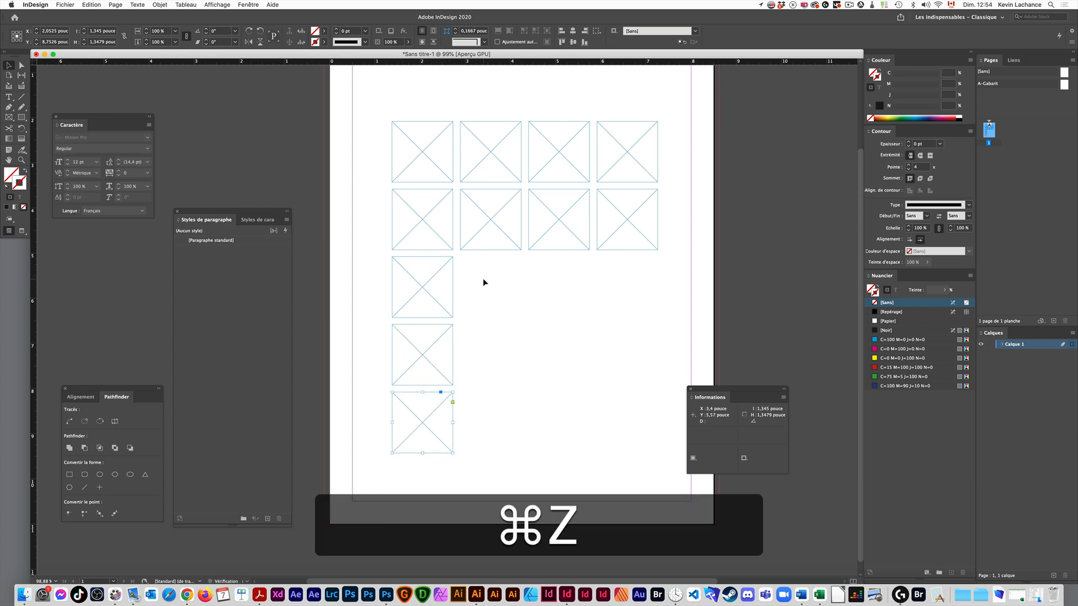
- Duplicate the lower row's first frame straight down again
{"action": "key", "text": "alt"}
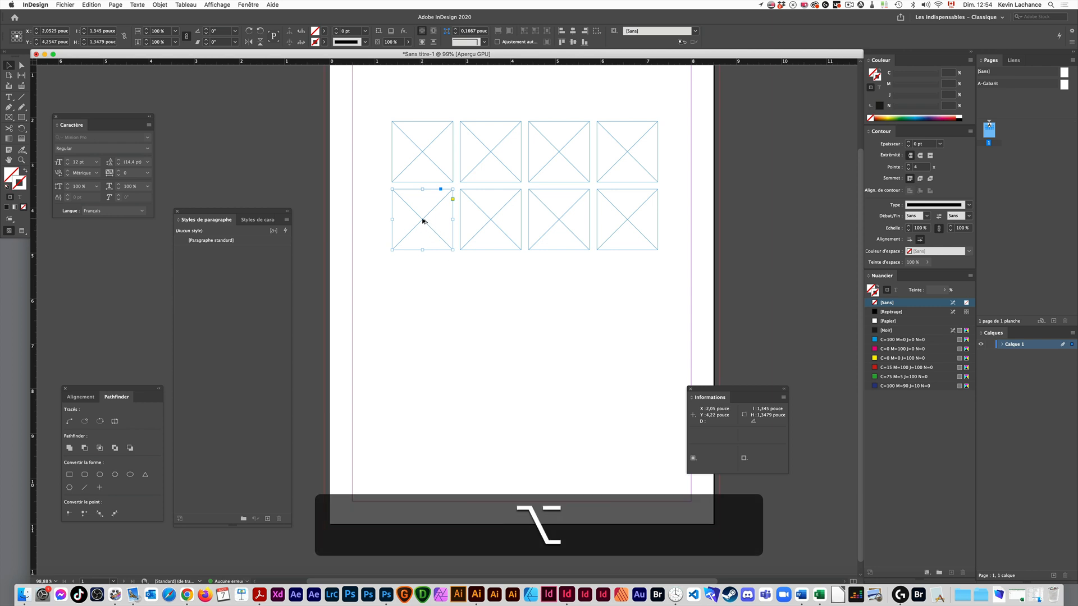
{"action": "key", "text": "shift"}
{"action": "left_click_drag", "start_coordinate": [422, 222], "coordinate": [427, 290]}
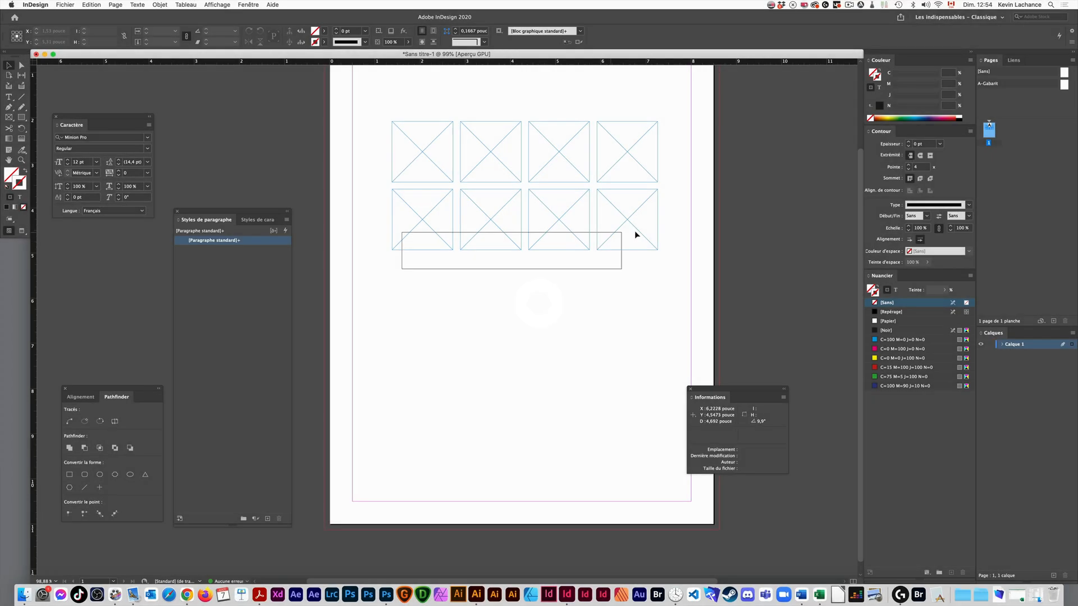
- Delete all frames except one and move the remaining frame into the upper-left corner of the page margins
{"action": "left_click_drag", "start_coordinate": [634, 230], "coordinate": [509, 147]}
{"action": "key", "text": "Delete"}
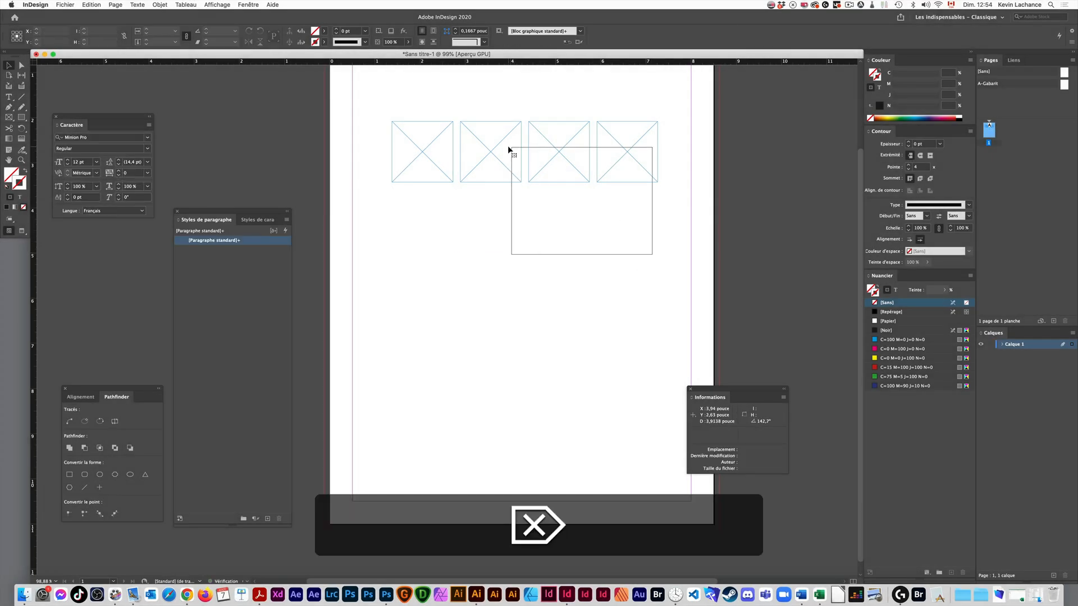
{"action": "key", "text": "Delete"}
{"action": "mouse_move", "coordinate": [423, 157]}
{"action": "left_mouse_down"}
{"action": "mouse_move", "coordinate": [459, 227]}
{"action": "mouse_move", "coordinate": [422, 159]}
{"action": "left_mouse_up"}
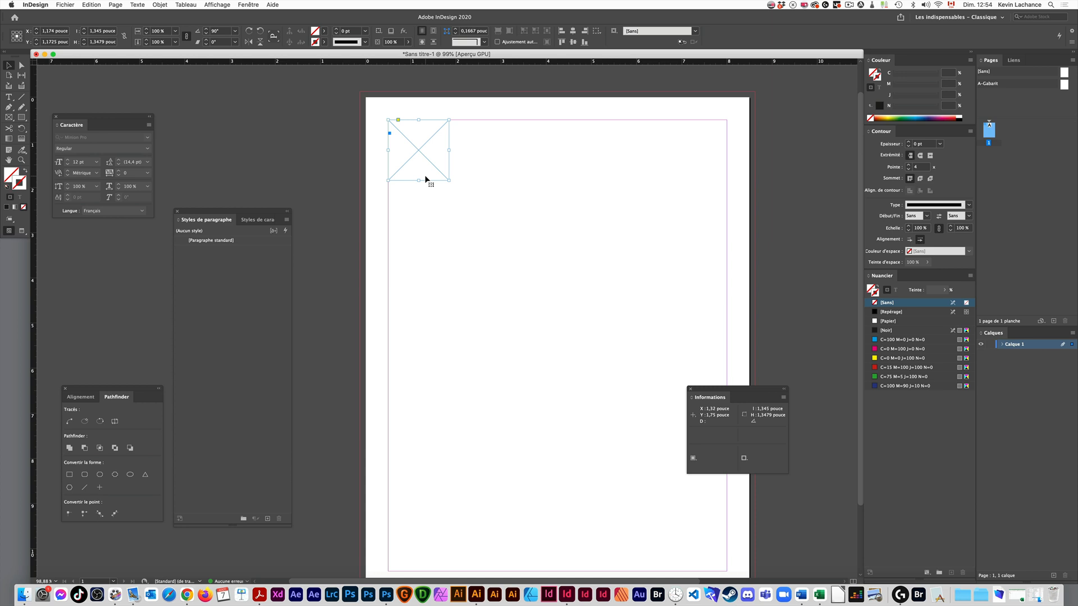
- Draw a text frame about 1.35 by 0.32 inches just below the remaining frame and fill it with placeholder text
{"action": "key", "text": "t"}
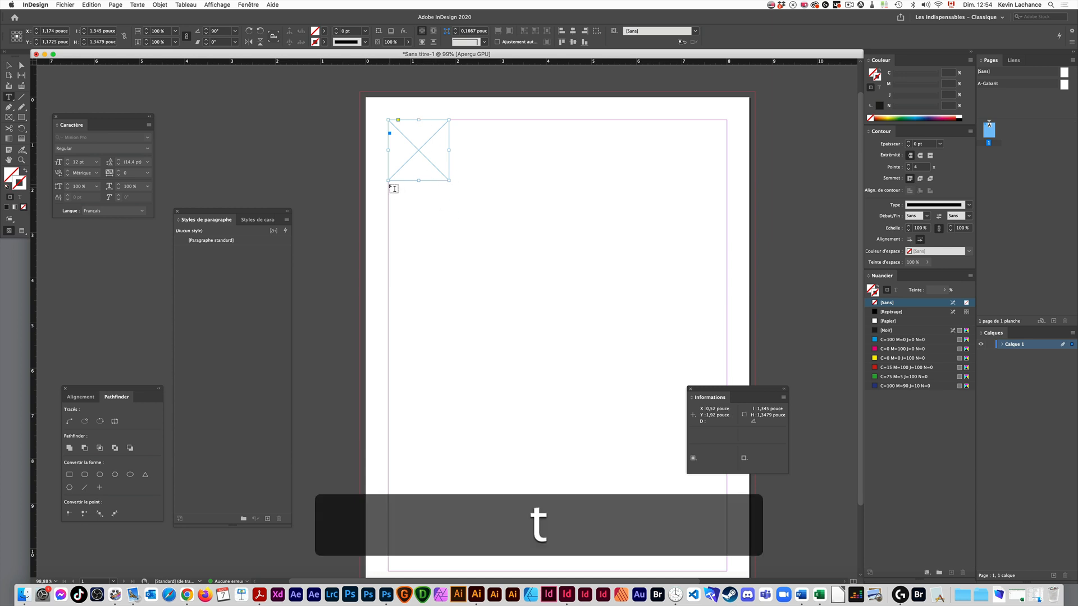
{"action": "left_click_drag", "start_coordinate": [388, 185], "coordinate": [449, 200]}
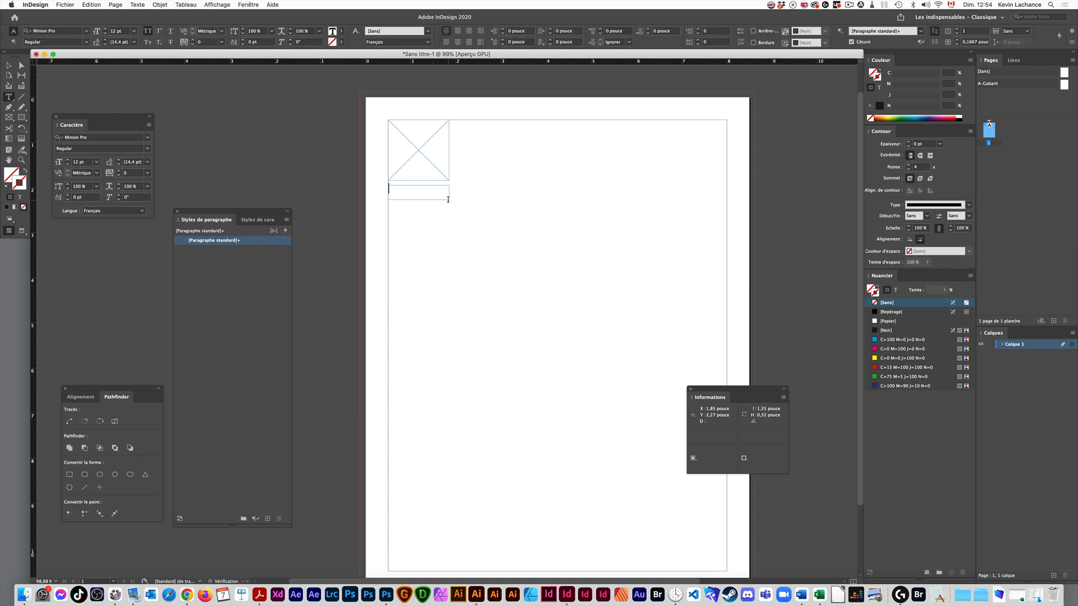
{"action": "left_click", "coordinate": [138, 4]}
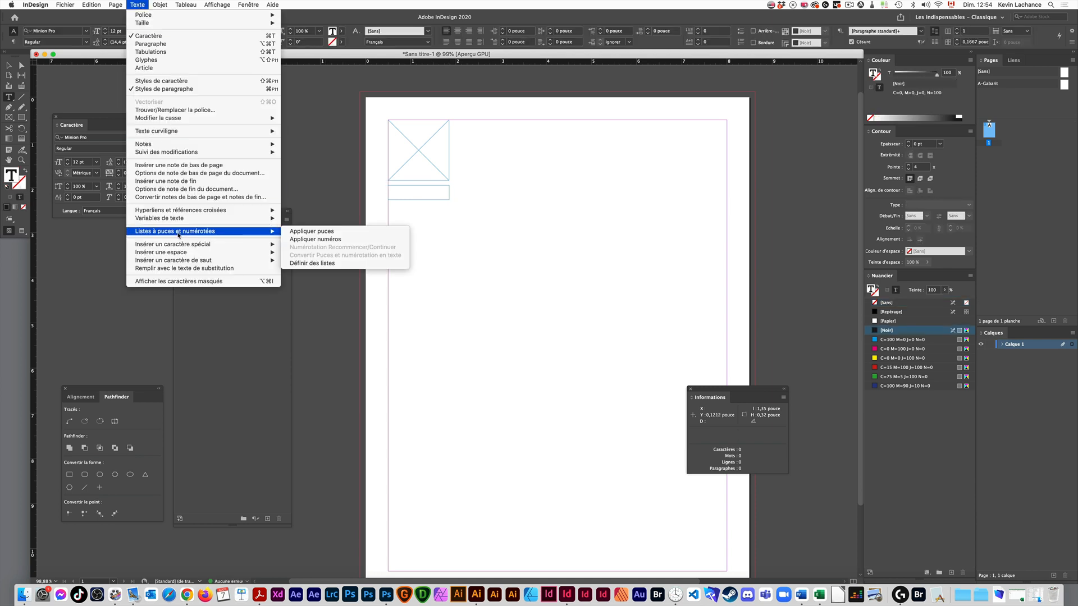
{"action": "left_click", "coordinate": [182, 269]}
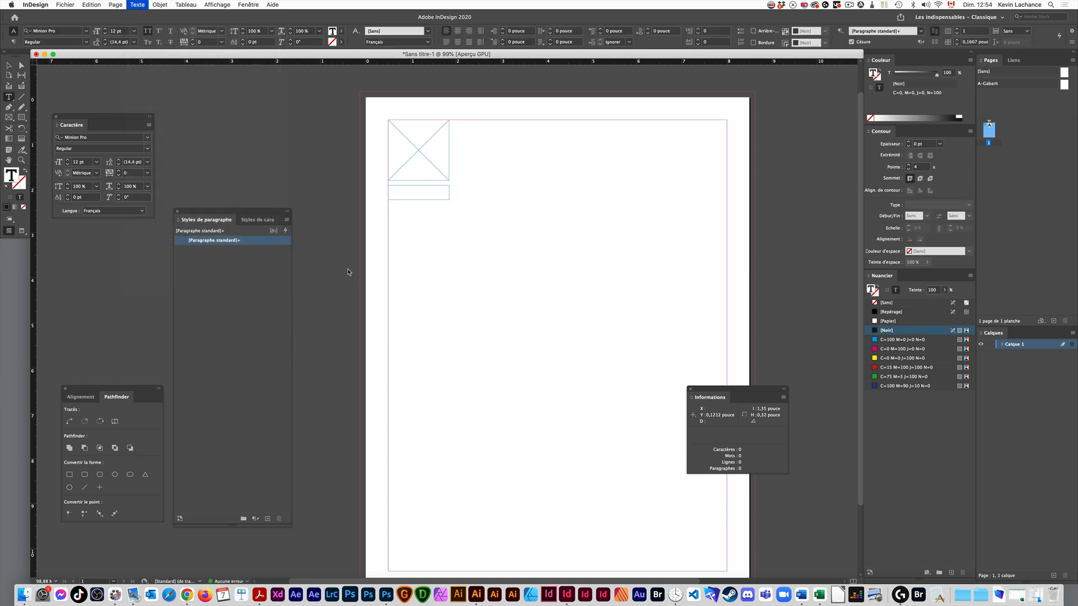
{"action": "key", "text": "Escape"}
- Apply the default fill and 1 pt black stroke to the image frame
{"action": "left_click", "coordinate": [533, 232]}
{"action": "key", "text": "space"}
{"action": "left_click_drag", "start_coordinate": [537, 232], "coordinate": [465, 219]}
{"action": "left_click", "coordinate": [335, 151]}
{"action": "key", "text": "d"}
{"action": "left_click", "coordinate": [358, 231]}
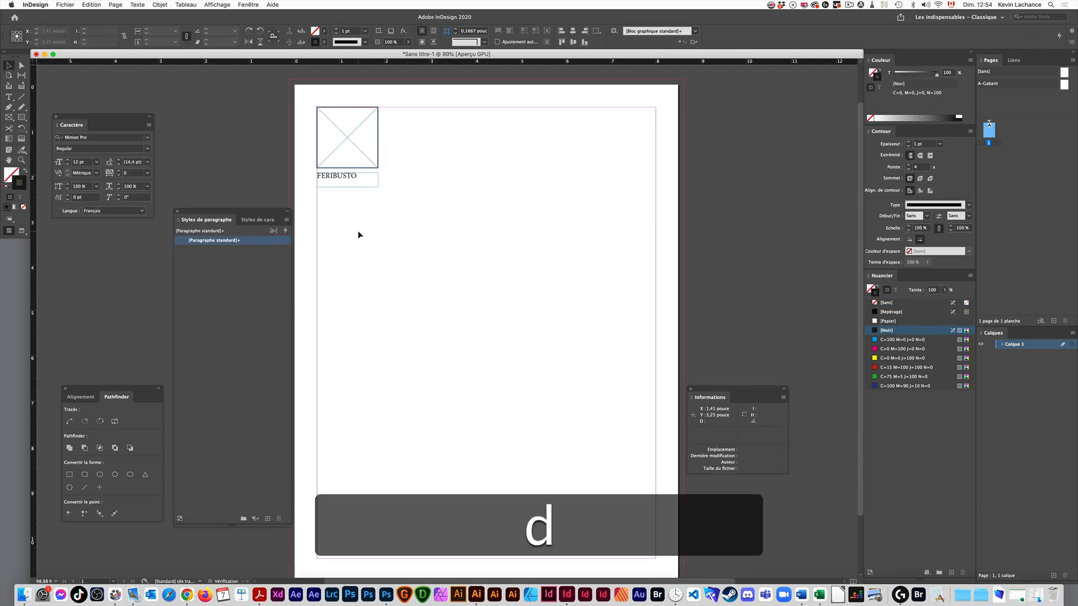
- Preview the page without guides and center the placeholder text in its text frame
{"action": "left_click", "coordinate": [355, 185]}
{"action": "key", "text": "w"}
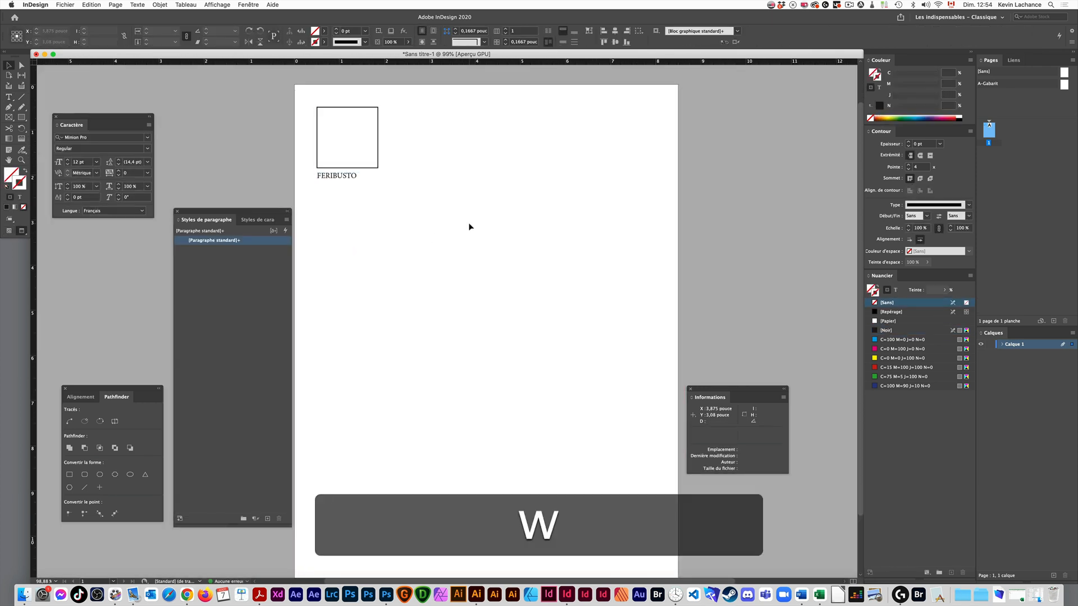
{"action": "left_click", "coordinate": [468, 223]}
{"action": "left_click", "coordinate": [361, 183]}
{"action": "key", "text": "super+shift+c"}
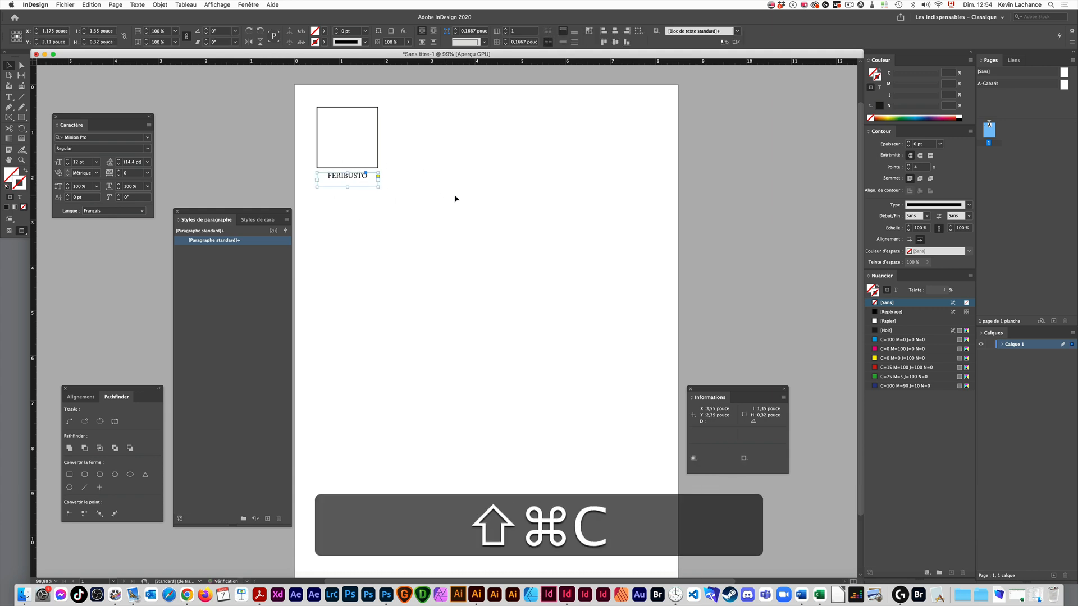
{"action": "left_click", "coordinate": [398, 204]}
- Select the image frame together with its caption frame and return to the normal display mode
{"action": "left_click_drag", "start_coordinate": [446, 108], "coordinate": [326, 224]}
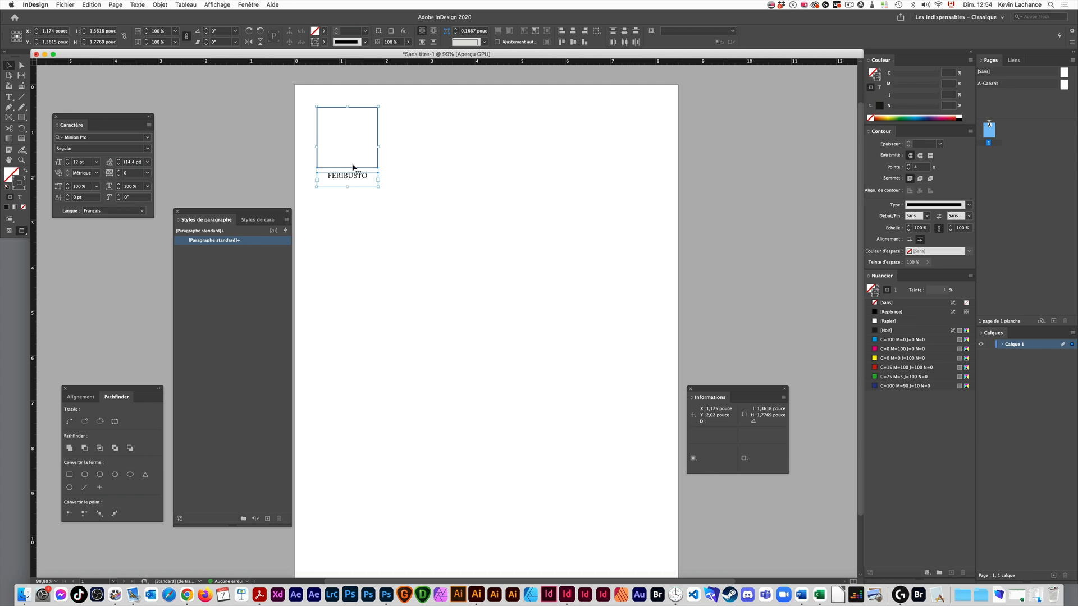
{"action": "key", "text": "w"}
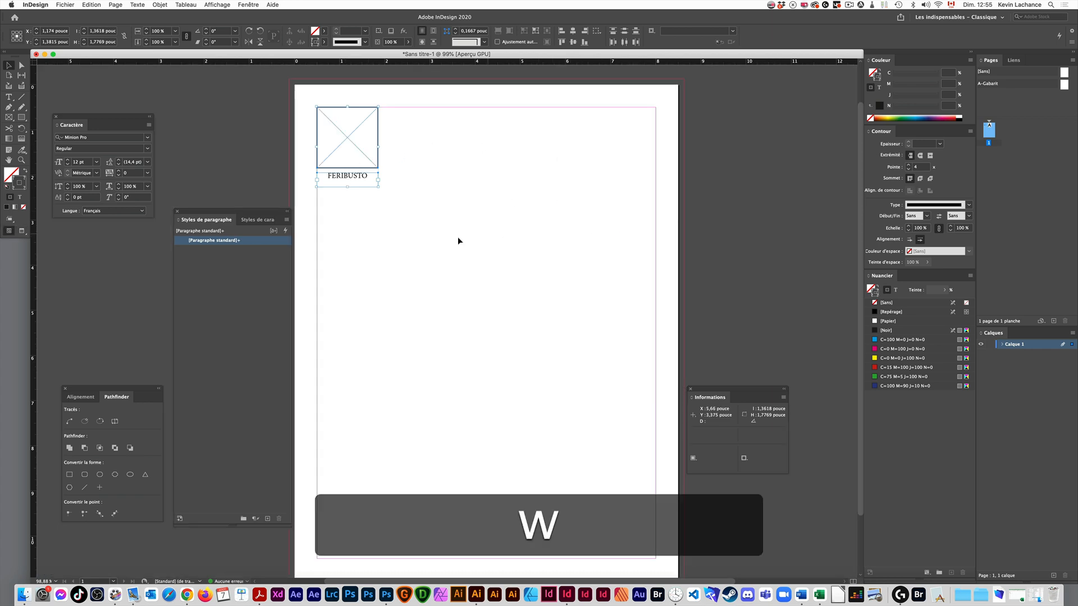
{"action": "key", "text": "space"}
{"action": "mouse_move", "coordinate": [441, 258]}
{"action": "left_mouse_down"}
{"action": "mouse_move", "coordinate": [443, 224]}
{"action": "mouse_move", "coordinate": [435, 240]}
{"action": "mouse_move", "coordinate": [445, 241]}
{"action": "left_mouse_up"}
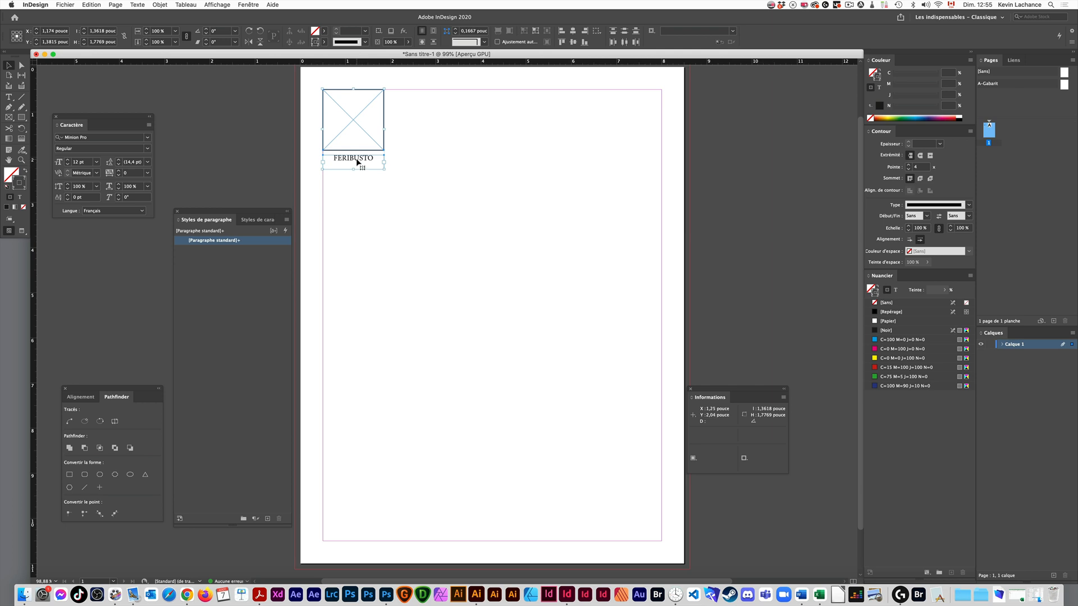
- Duplicate the selected image and caption frames as a grid of five columns and five rows filling the page margins
{"action": "key", "text": "alt"}
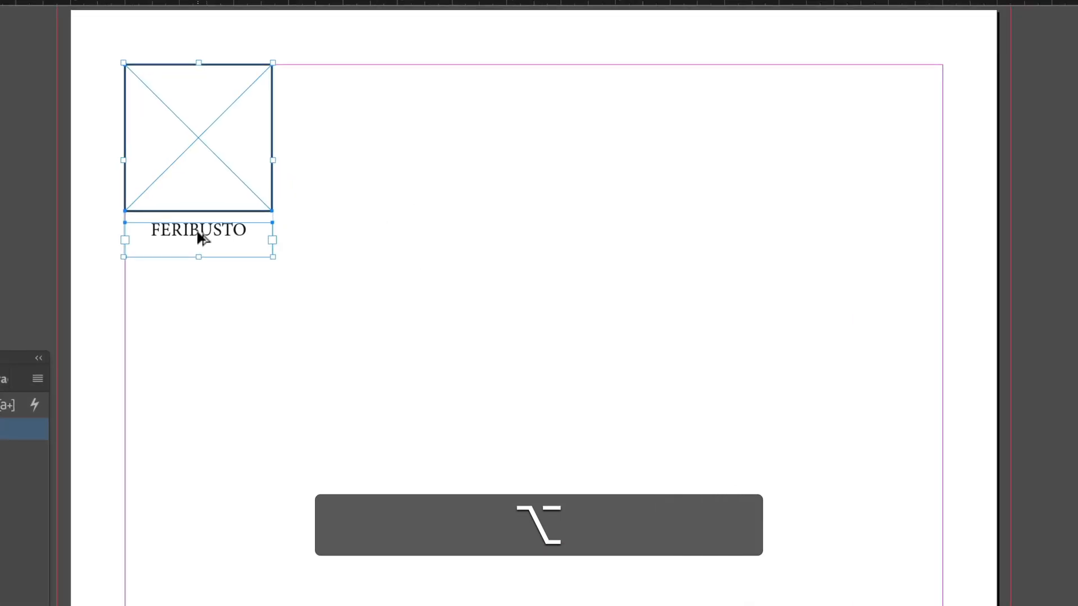
{"action": "left_click_drag", "start_coordinate": [201, 237], "coordinate": [872, 605]}
{"action": "key", "text": "Right"}
{"action": "key", "text": "Right"}
{"action": "key", "text": "Right"}
{"action": "key", "text": "Right"}
{"action": "key", "text": "Left"}
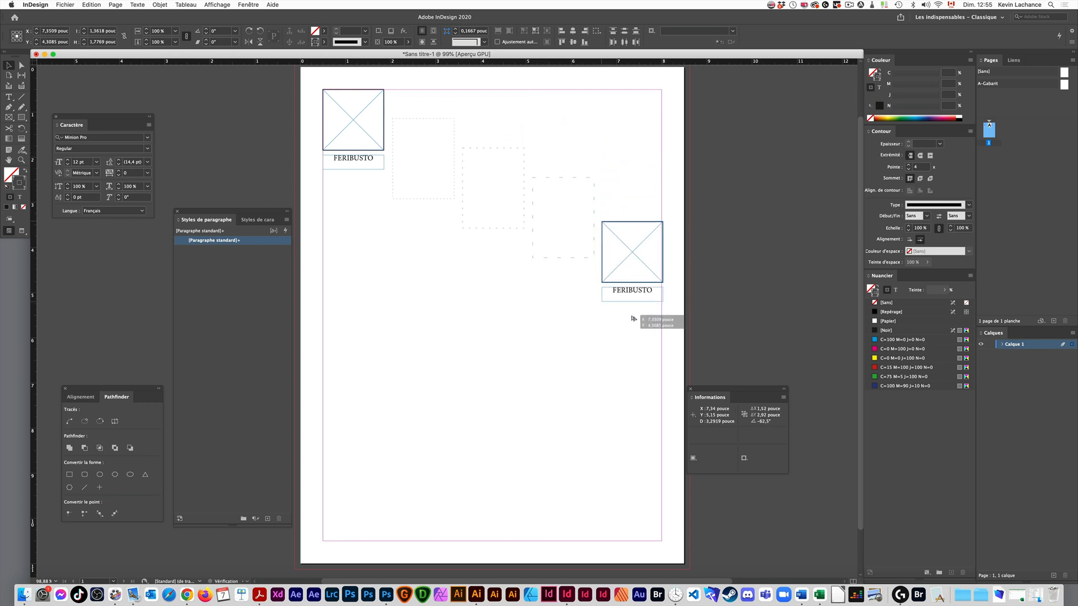
{"action": "left_click_drag", "start_coordinate": [634, 318], "coordinate": [633, 534]}
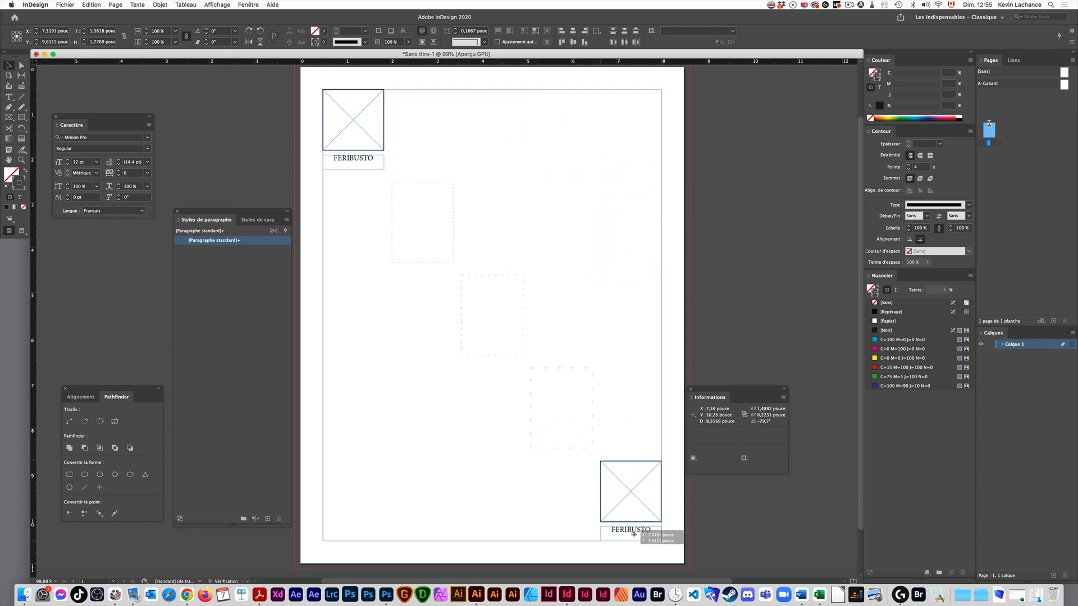
{"action": "key", "text": "Up"}
{"action": "key", "text": "Up"}
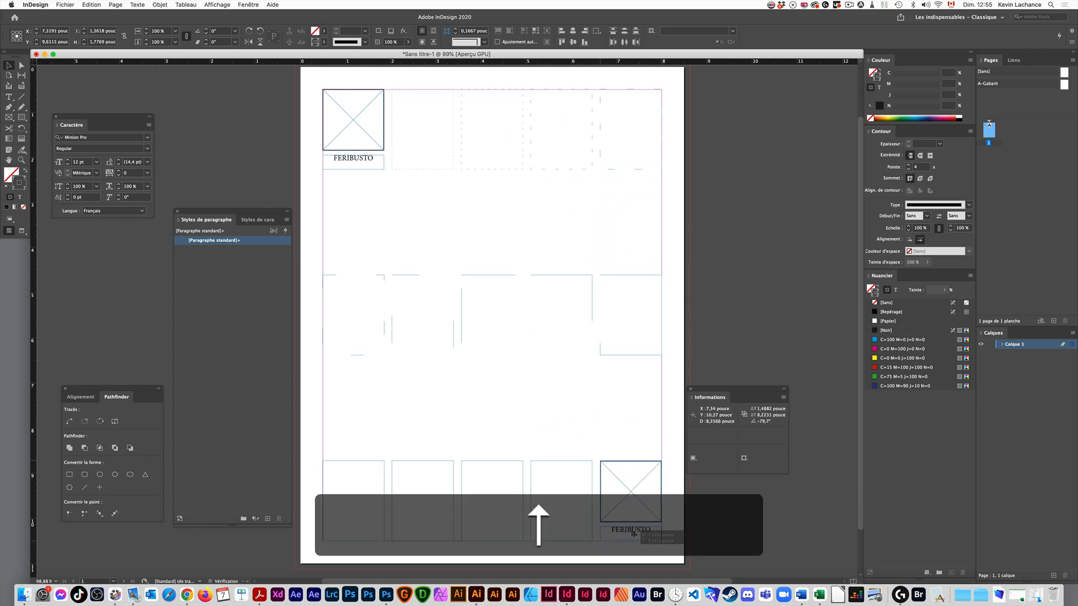
{"action": "left_click_drag", "start_coordinate": [633, 533], "coordinate": [632, 534]}
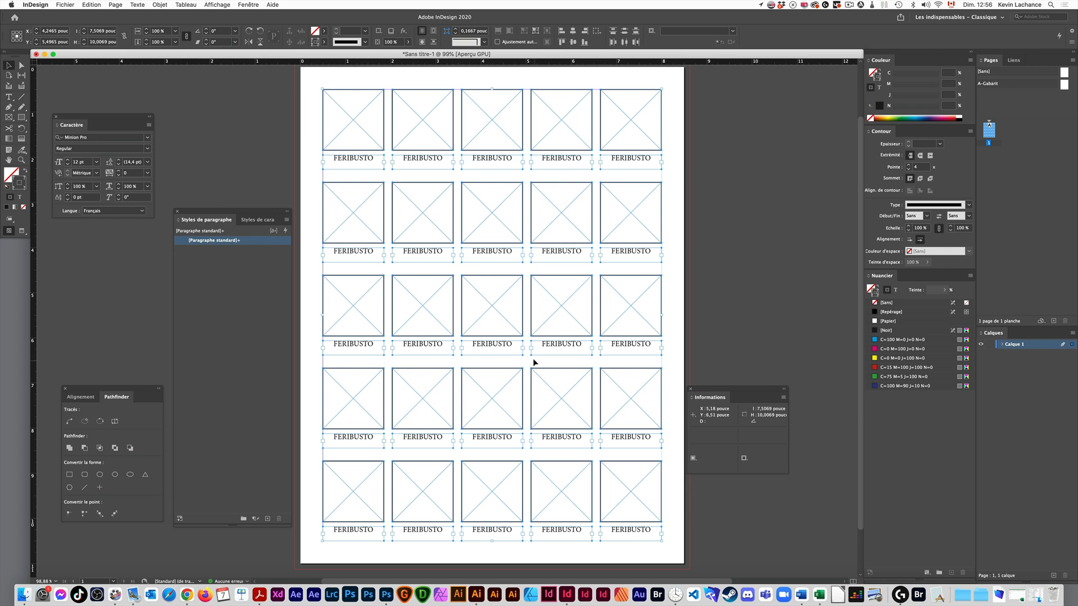
- Shrink the vertical gaps throughout the ungrouped grid and inspect a top-row caption frame's placement
{"action": "key", "text": "v"}
{"action": "left_click_drag", "start_coordinate": [492, 542], "coordinate": [496, 505]}
{"action": "left_click", "coordinate": [488, 516]}
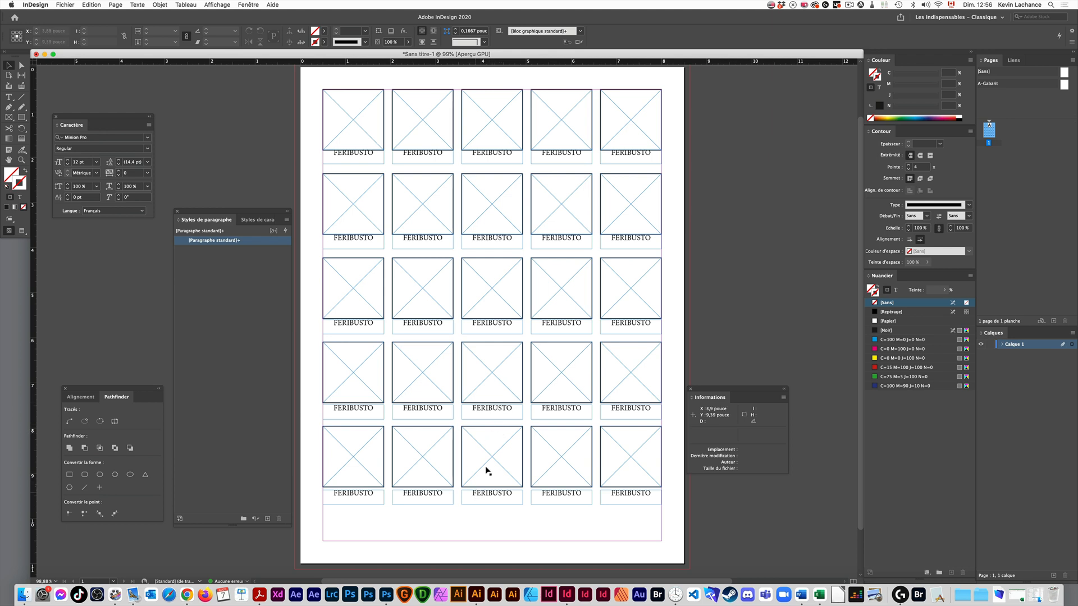
{"action": "left_click", "coordinate": [491, 155]}
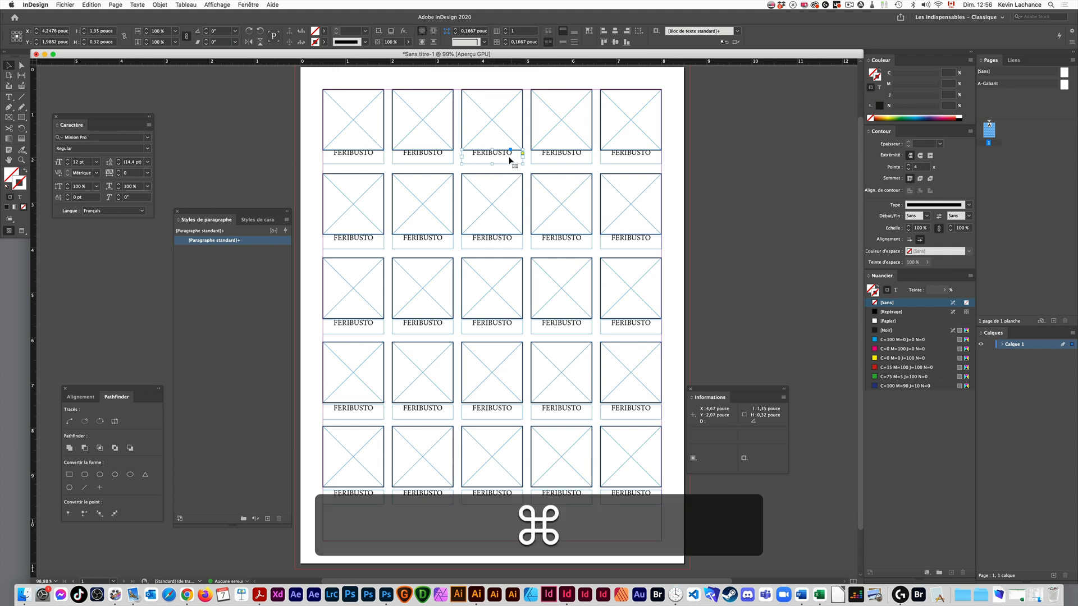
- Undo the grid back to the original pair and group the image frame with its caption
{"action": "key", "text": "super+z"}
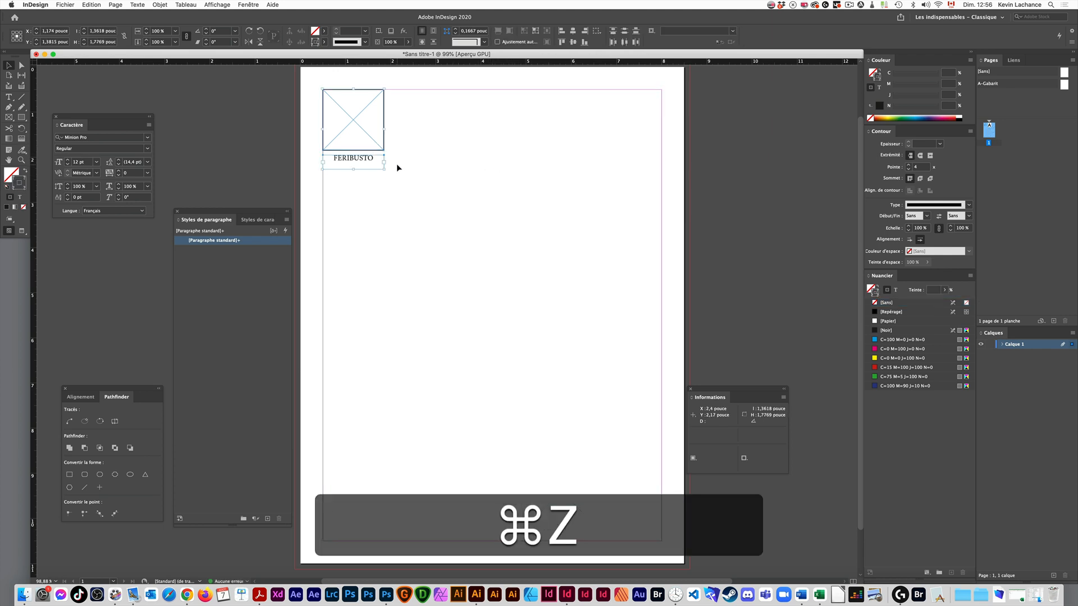
{"action": "left_click", "coordinate": [395, 165]}
{"action": "left_click", "coordinate": [375, 159]}
{"action": "left_click_drag", "start_coordinate": [409, 126], "coordinate": [347, 164]}
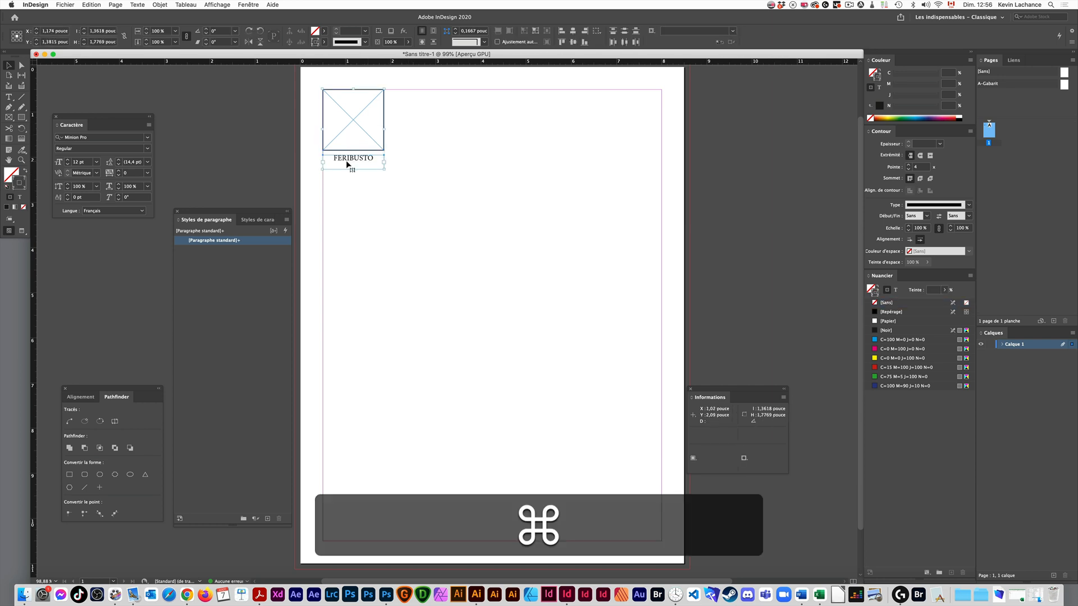
{"action": "key", "text": "super+g"}
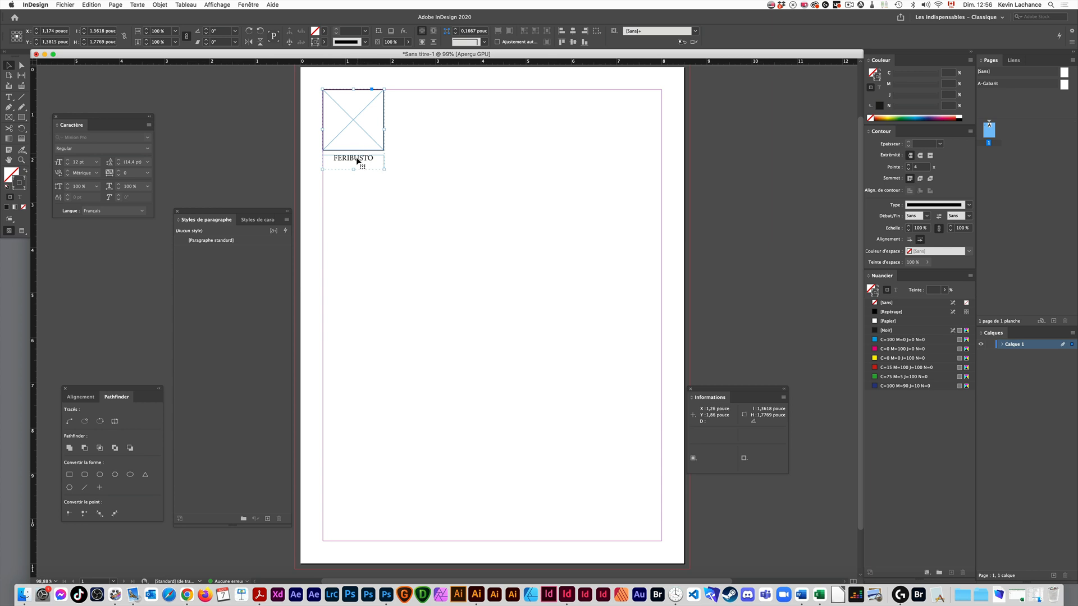
- Try duplicating the group diagonally down the page several times and undo each attempt
{"action": "key", "text": "super"}
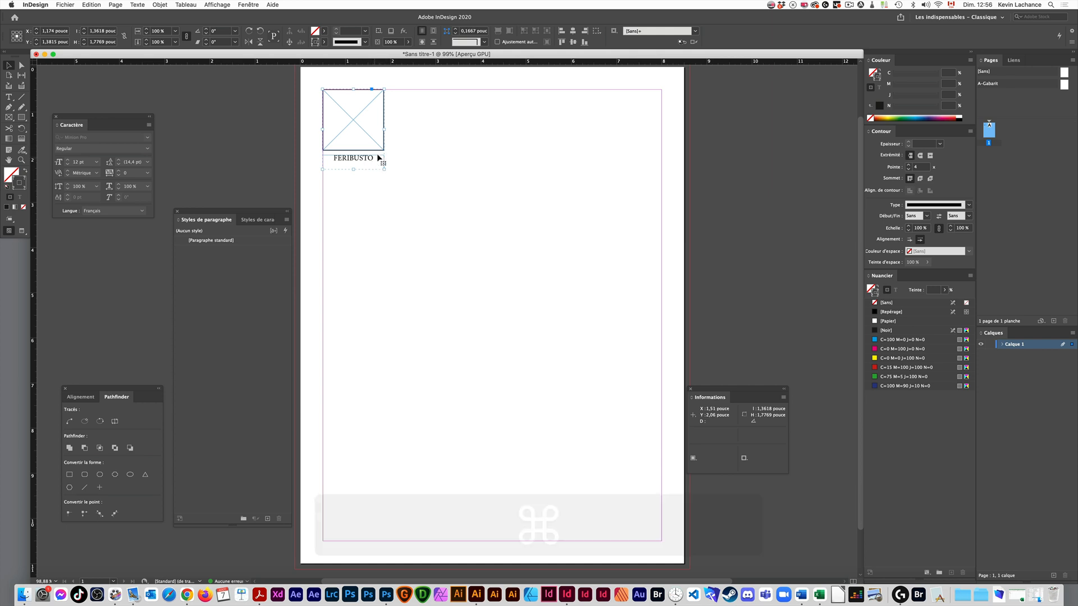
{"action": "left_click_drag", "start_coordinate": [379, 181], "coordinate": [433, 238]}
{"action": "left_click_drag", "start_coordinate": [440, 245], "coordinate": [441, 243]}
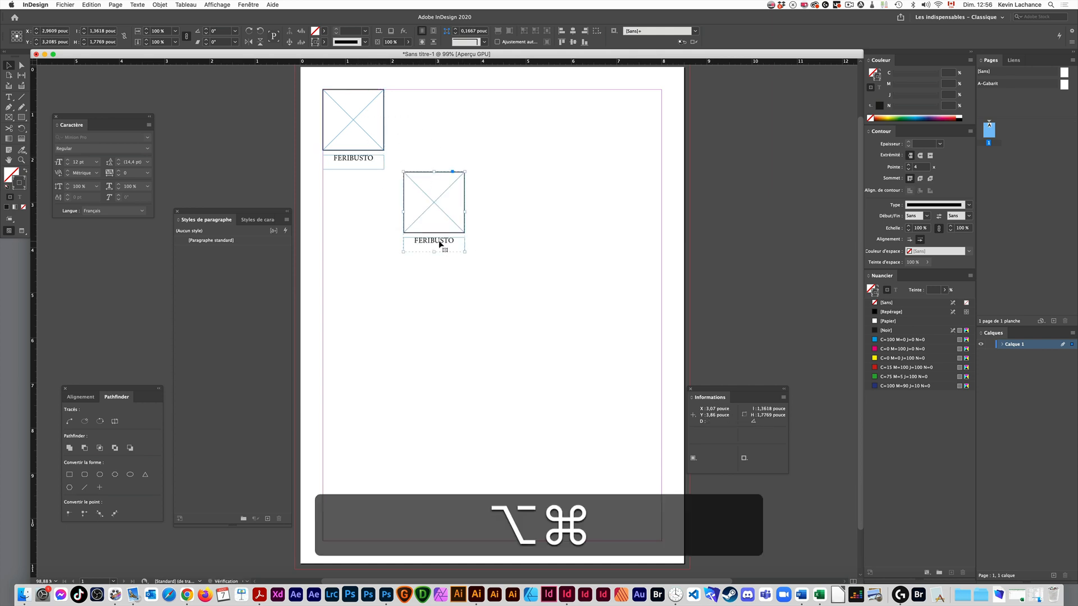
{"action": "key", "text": "alt+super+z"}
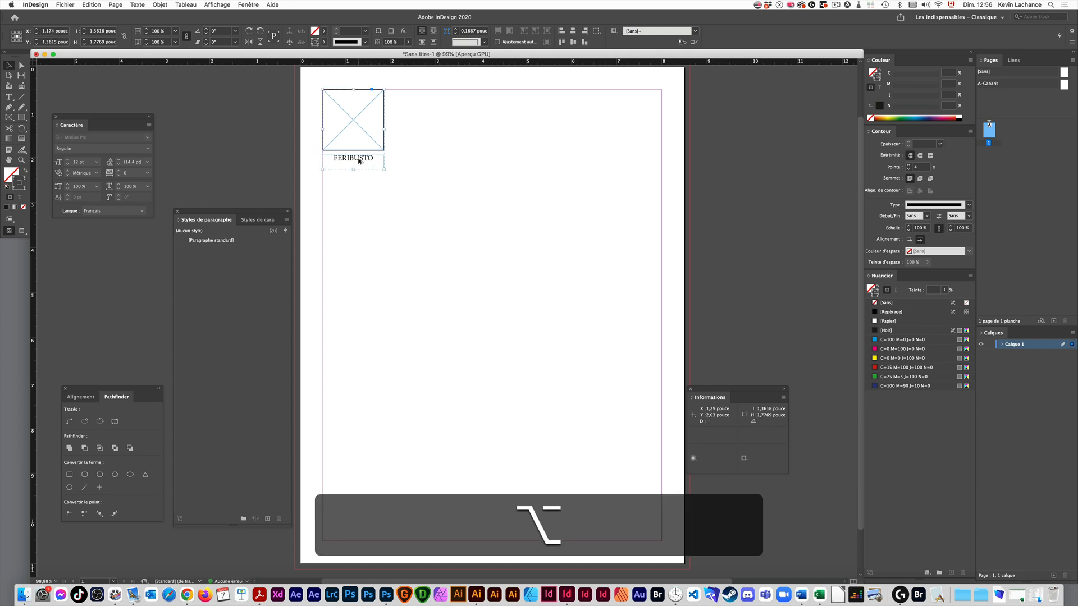
{"action": "left_click_drag", "start_coordinate": [359, 161], "coordinate": [431, 248]}
{"action": "key", "text": "alt+super+z"}
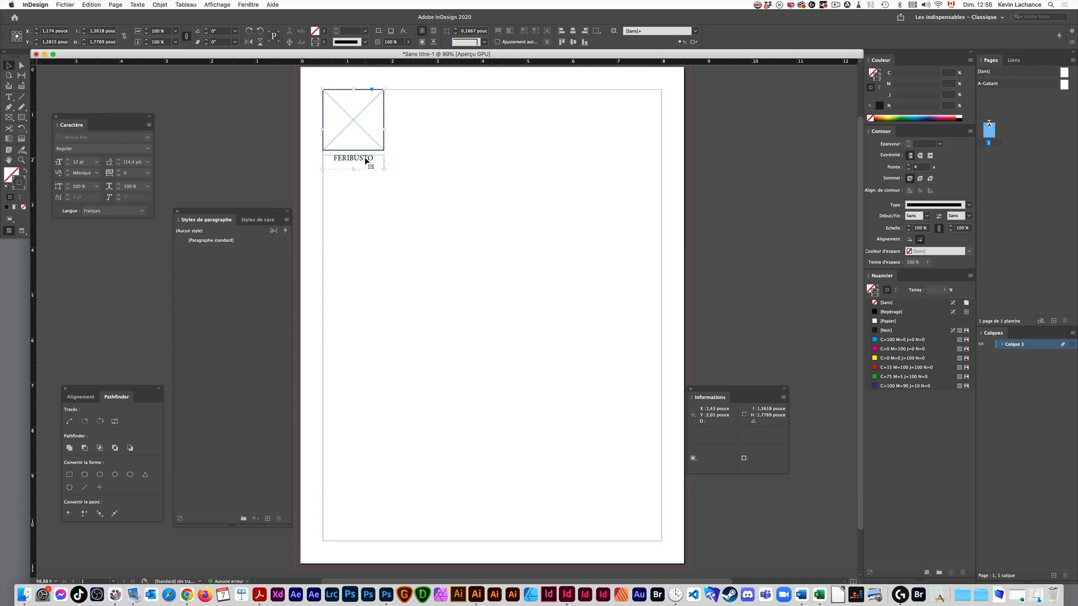
{"action": "left_click_drag", "start_coordinate": [365, 158], "coordinate": [528, 331]}
{"action": "key", "text": "super+z"}
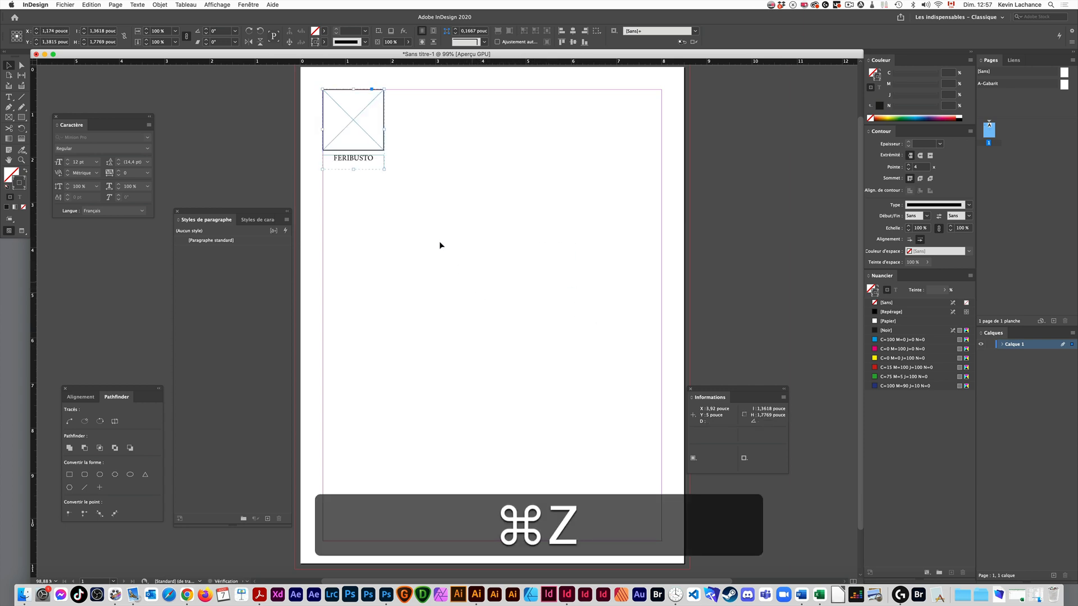
- Duplicate the group as a grid of four columns and five rows filling the page margins
{"action": "key", "text": "alt+super+z"}
{"action": "left_click_drag", "start_coordinate": [363, 161], "coordinate": [643, 533]}
{"action": "key", "text": "Up"}
{"action": "key", "text": "Right"}
{"action": "key", "text": "Up"}
{"action": "key", "text": "Up"}
{"action": "key", "text": "Up"}
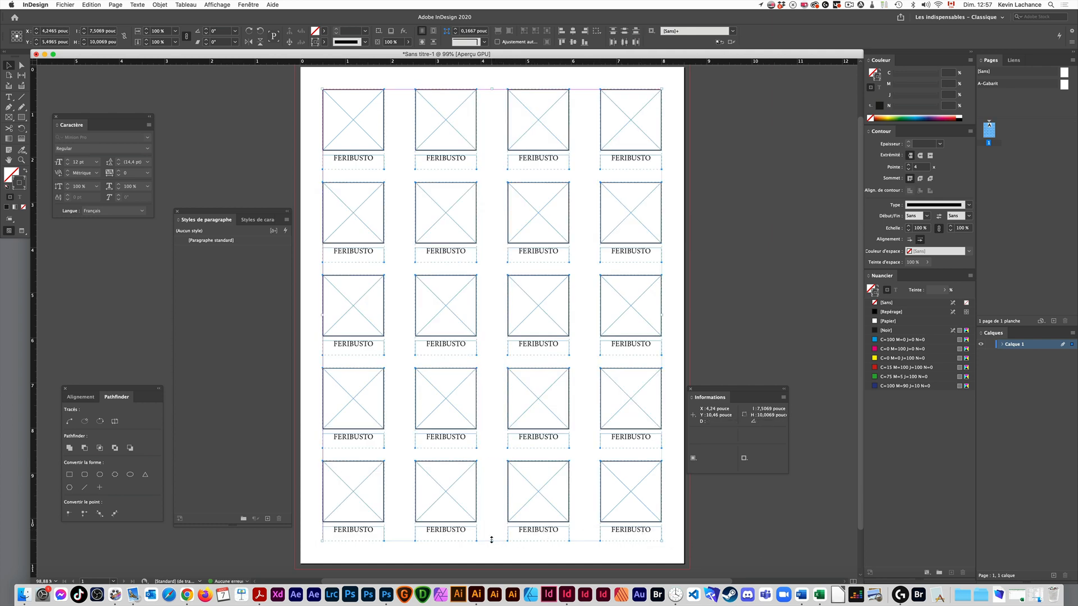
- Adjust the vertical gaps of the grid of groups and undo back to the single original group
{"action": "mouse_move", "coordinate": [491, 540]}
{"action": "left_mouse_down"}
{"action": "mouse_move", "coordinate": [494, 445]}
{"action": "mouse_move", "coordinate": [505, 559]}
{"action": "mouse_move", "coordinate": [504, 506]}
{"action": "mouse_move", "coordinate": [504, 537]}
{"action": "left_mouse_up"}
{"action": "key", "text": "space"}
{"action": "key", "text": "super+z"}
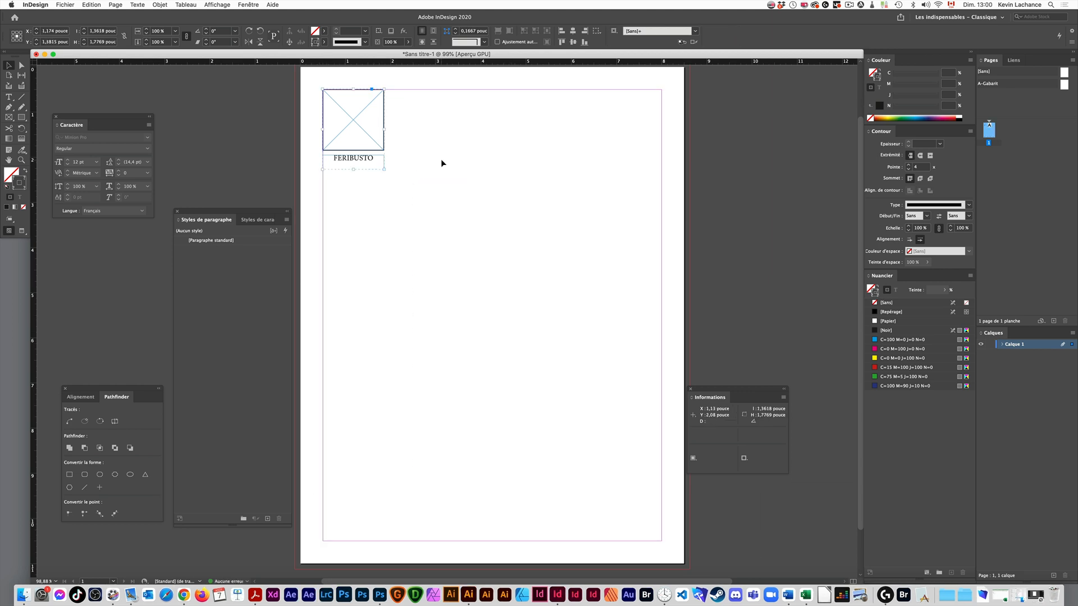
- Try duplicating the captioned frame group horizontally along the top margin, and undo the copy
{"action": "key", "text": "alt+shift"}
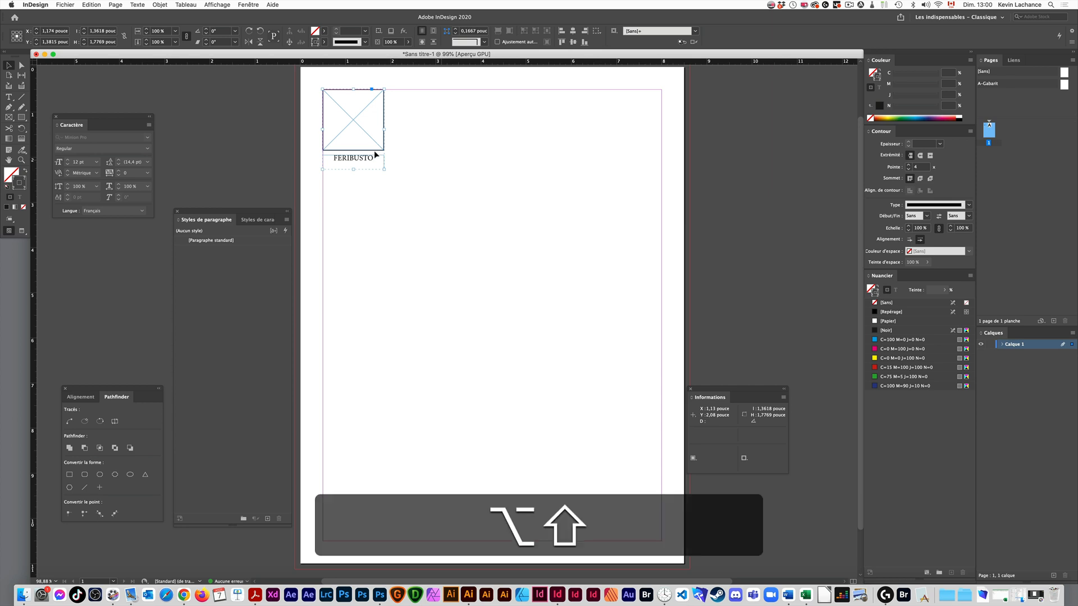
{"action": "left_click_drag", "start_coordinate": [376, 152], "coordinate": [458, 152]}
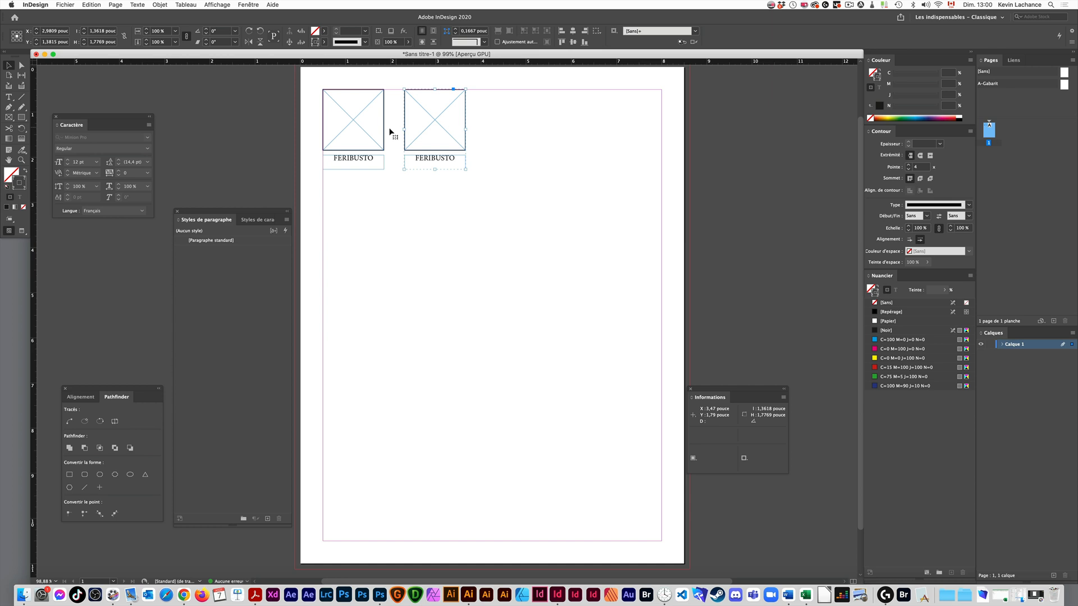
{"action": "key", "text": "super"}
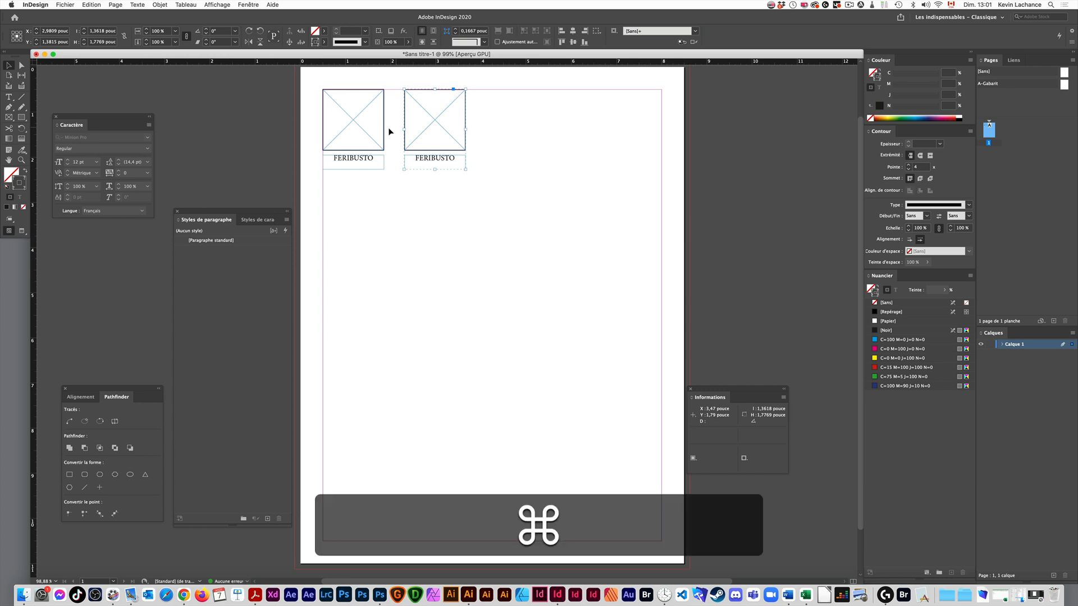
{"action": "key", "text": "super+z"}
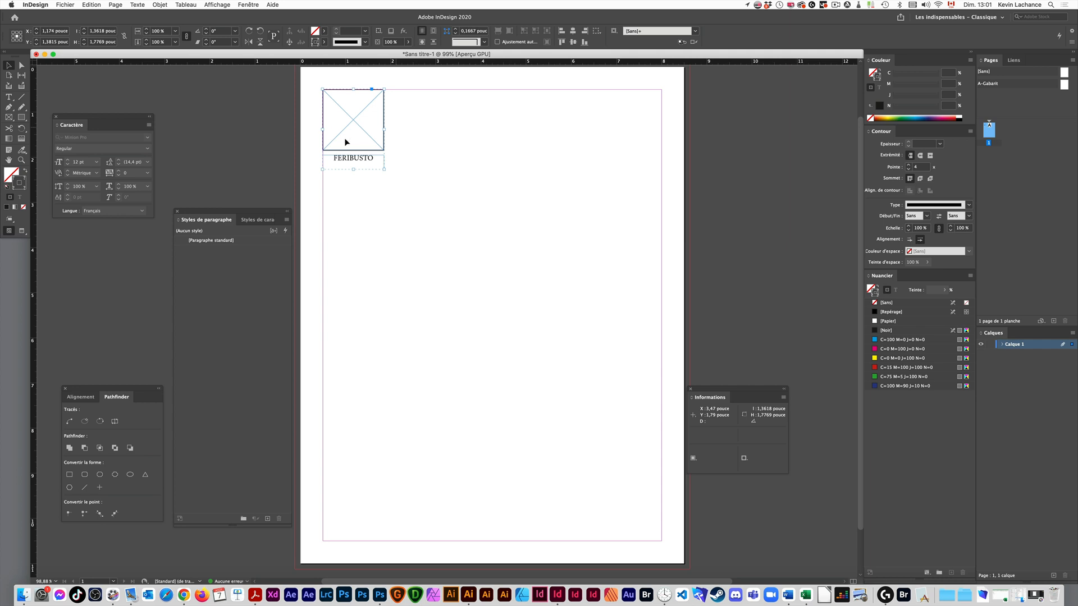
- Copy the group's width value and open the Step and Repeat settings for the group
{"action": "left_click", "coordinate": [101, 32]}
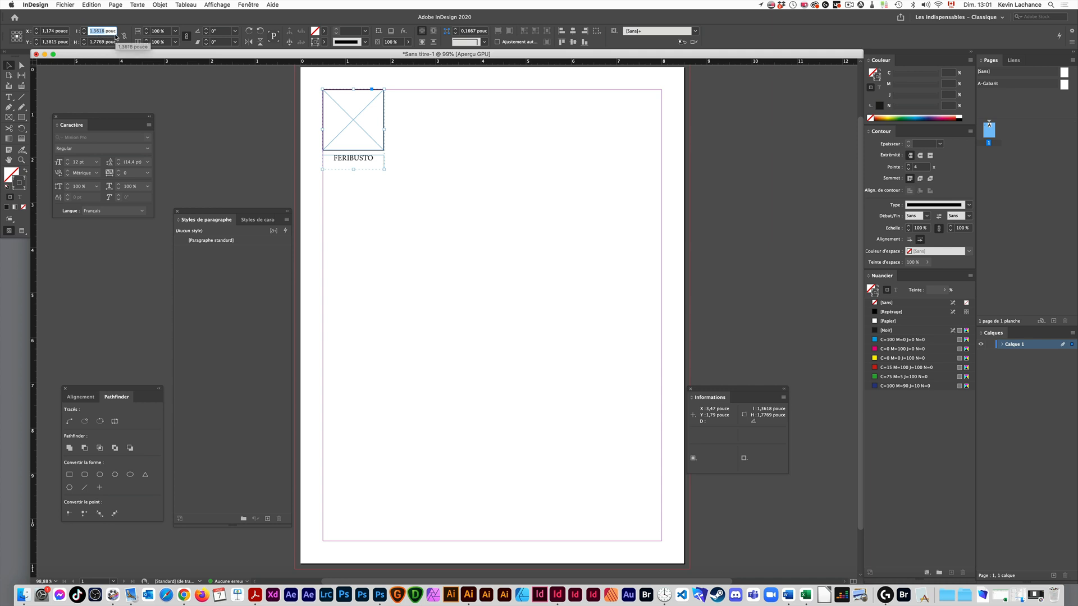
{"action": "key", "text": "super"}
{"action": "key", "text": "super+c"}
{"action": "left_click", "coordinate": [91, 5]}
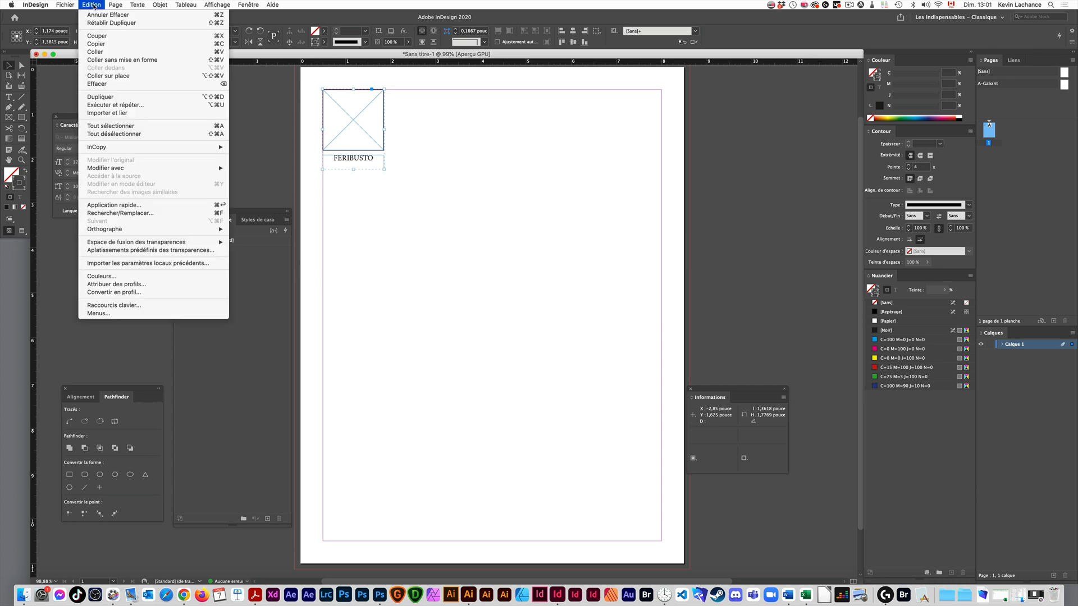
{"action": "left_click", "coordinate": [123, 107]}
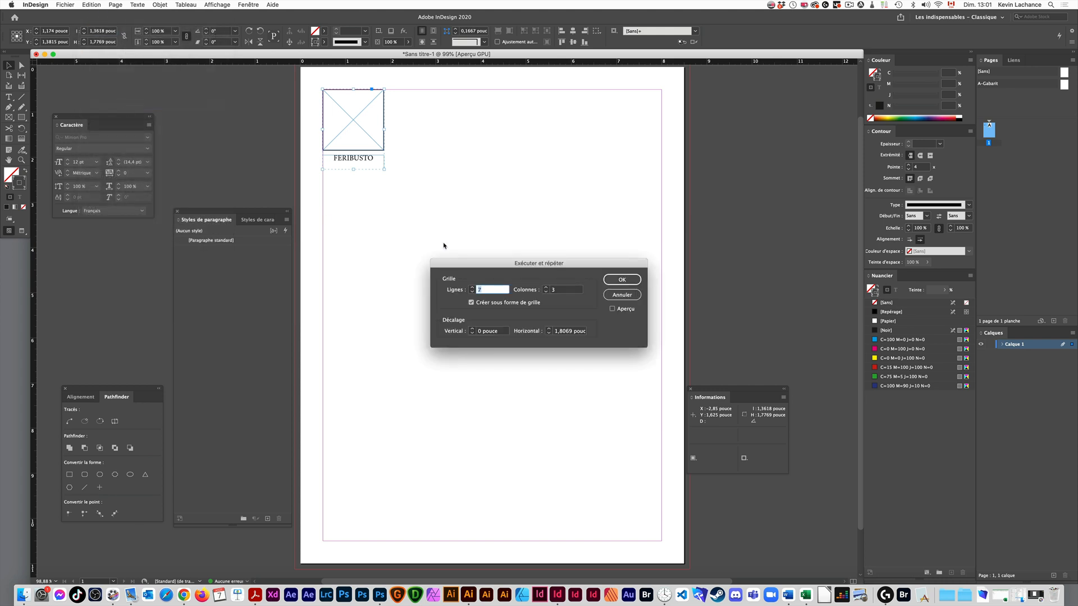
- Keep the repeat created as a grid and set it to 2 rows and 2 columns
{"action": "left_click_drag", "start_coordinate": [499, 264], "coordinate": [500, 148]}
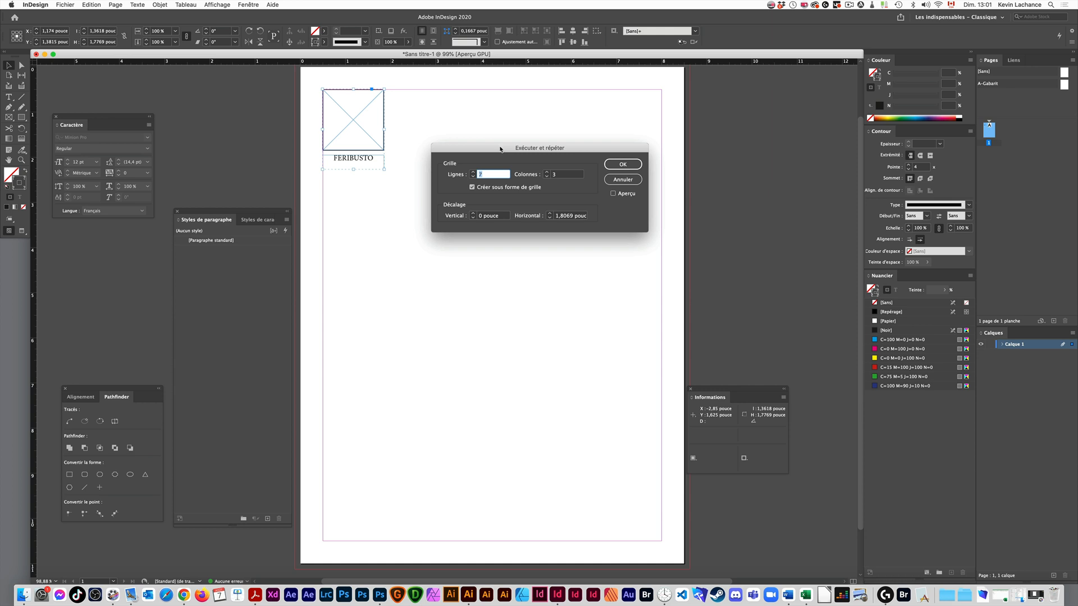
{"action": "left_click", "coordinate": [488, 186]}
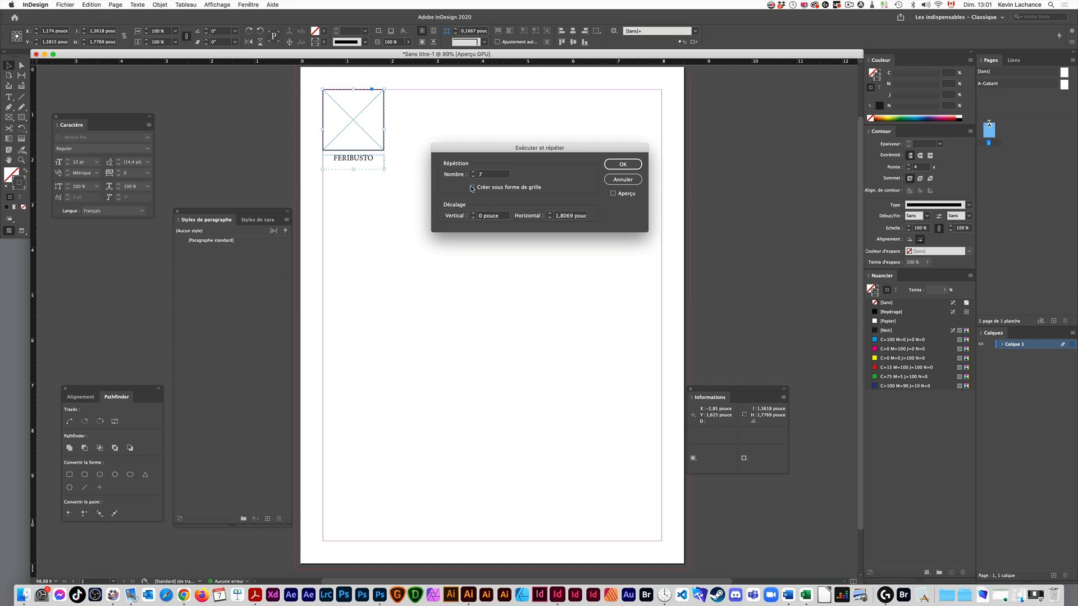
{"action": "left_click", "coordinate": [473, 188]}
{"action": "left_click_drag", "start_coordinate": [509, 150], "coordinate": [669, 159]}
{"action": "left_click", "coordinate": [652, 184]}
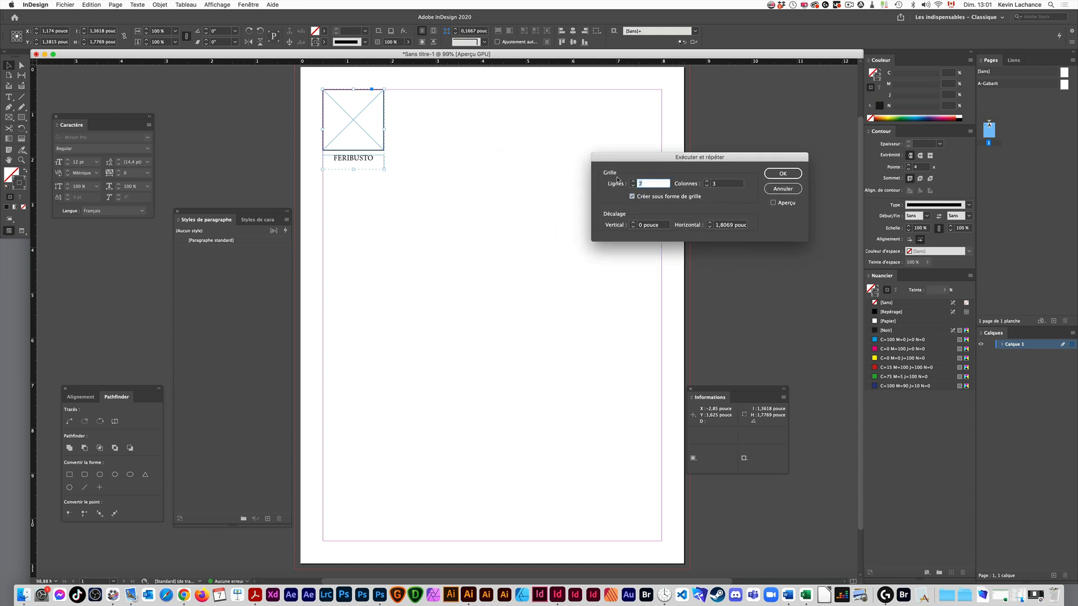
{"action": "type", "text": "2"}
{"action": "key", "text": "Tab"}
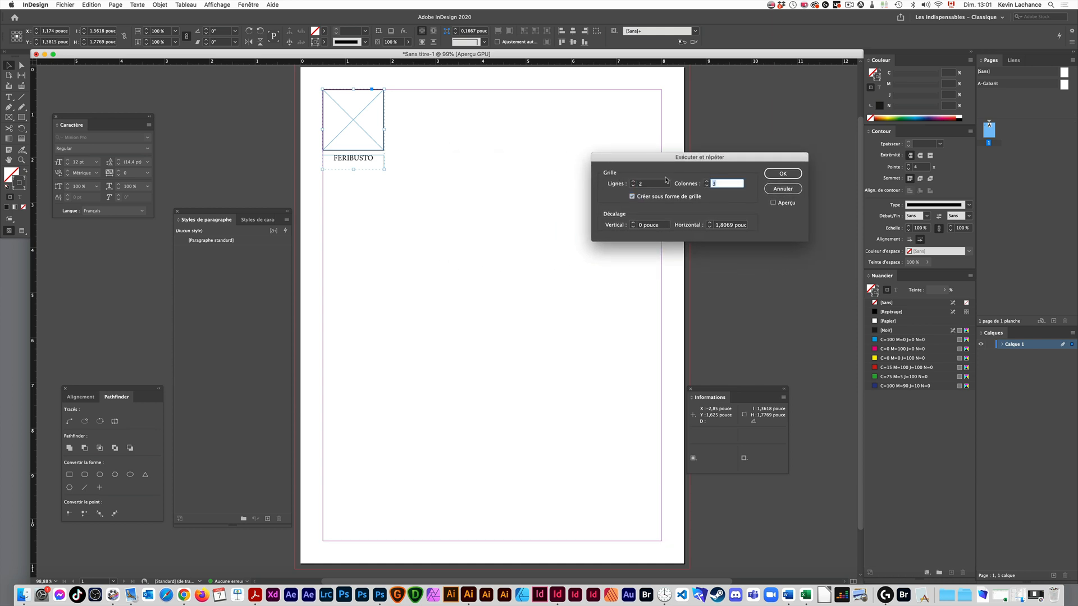
{"action": "type", "text": "2"}
- Set the horizontal offset to the copied width plus 0,25 inch and preview the grid with 5 columns
{"action": "left_click", "coordinate": [731, 224]}
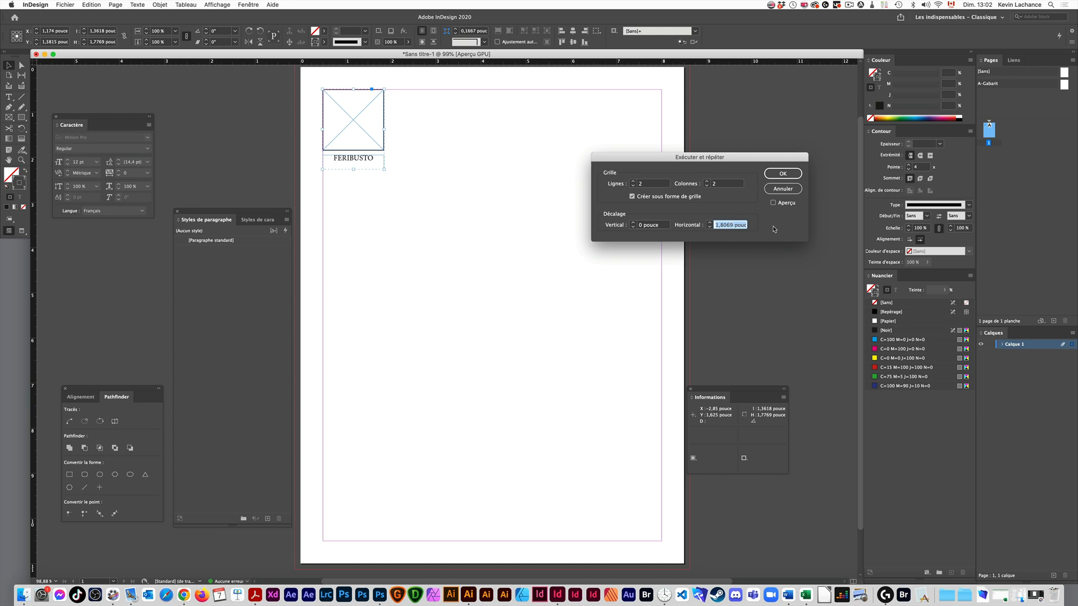
{"action": "key", "text": "super+v"}
{"action": "type", "text": "+0,25"}
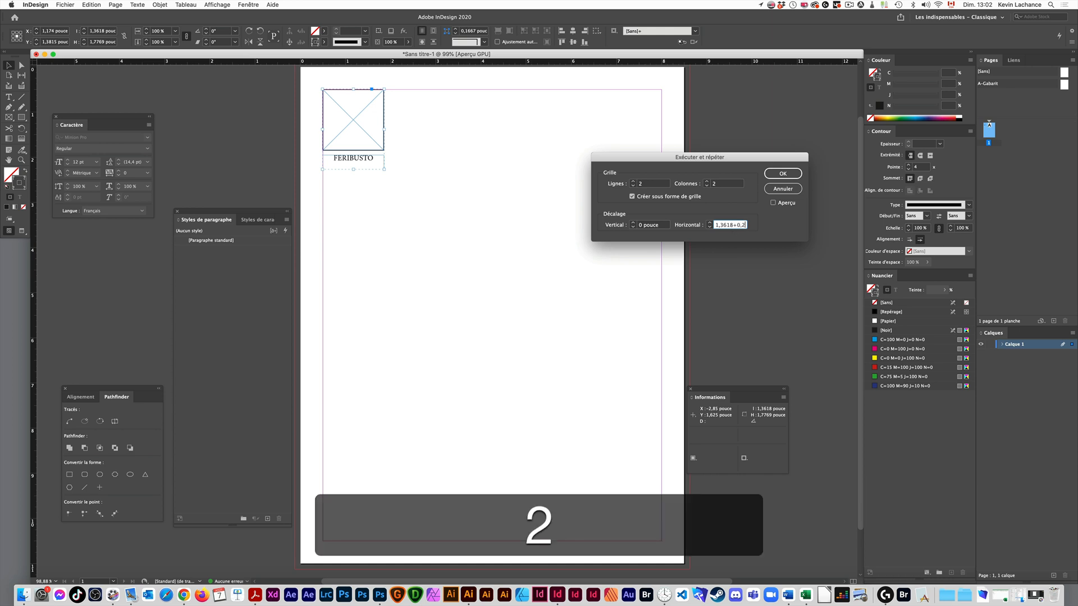
{"action": "key", "text": "Tab"}
{"action": "left_click", "coordinate": [773, 203]}
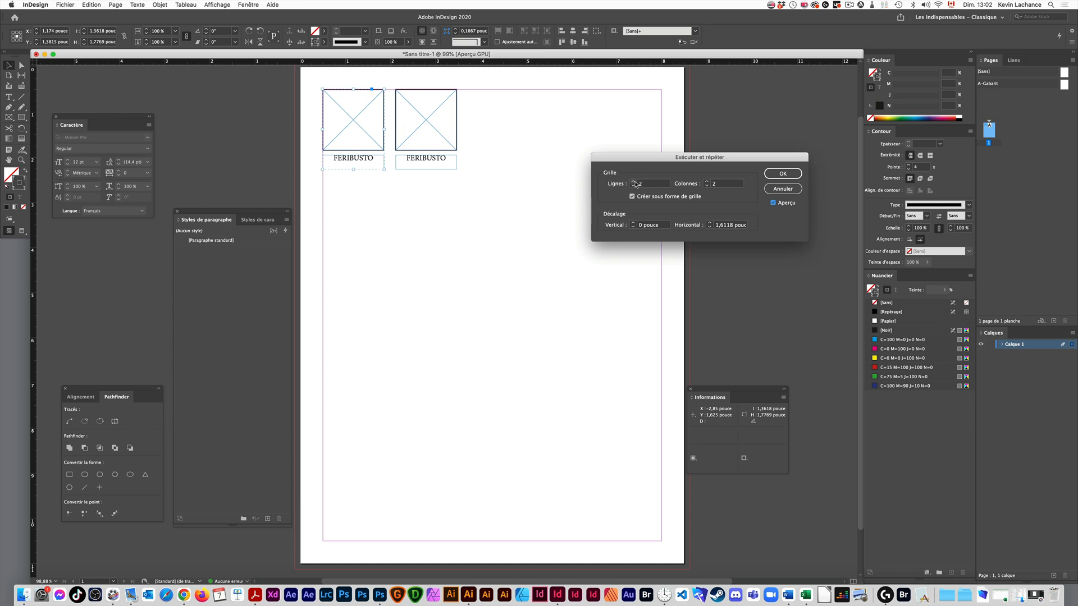
{"action": "left_click", "coordinate": [707, 182]}
{"action": "left_click", "coordinate": [707, 182]}
{"action": "left_click", "coordinate": [707, 182]}
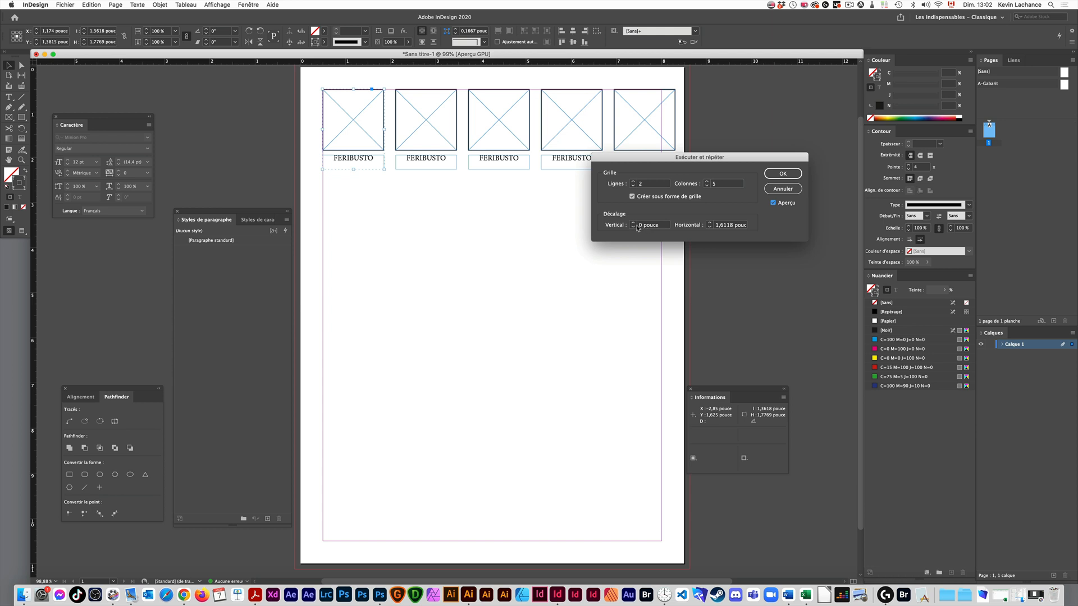
- Raise the grid's vertical offset step by step to 1,375 inches
{"action": "left_click", "coordinate": [633, 223]}
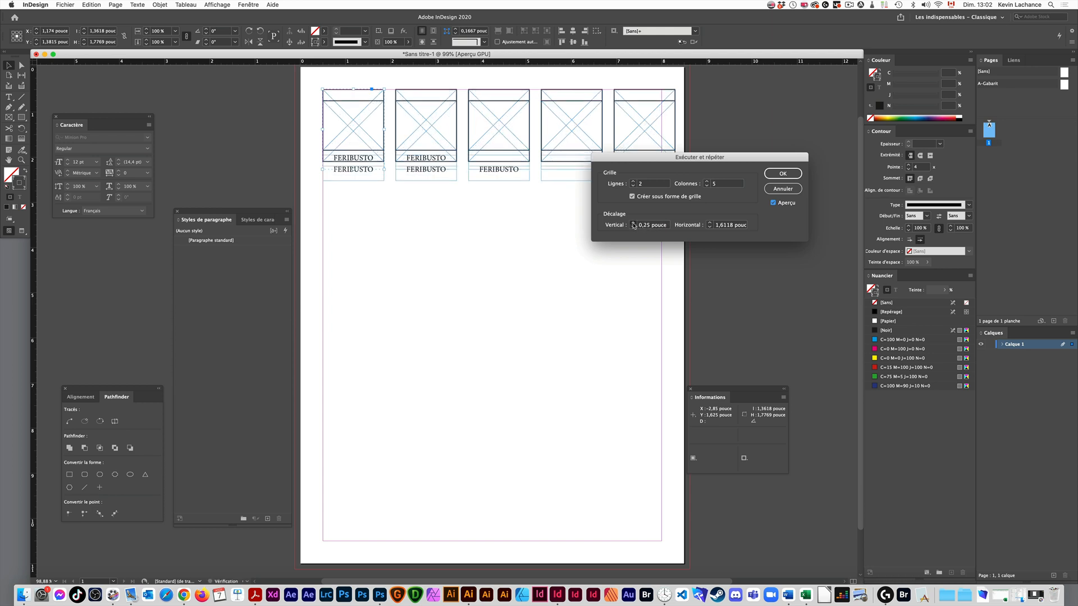
{"action": "left_click", "coordinate": [633, 223]}
{"action": "left_click", "coordinate": [633, 223]}
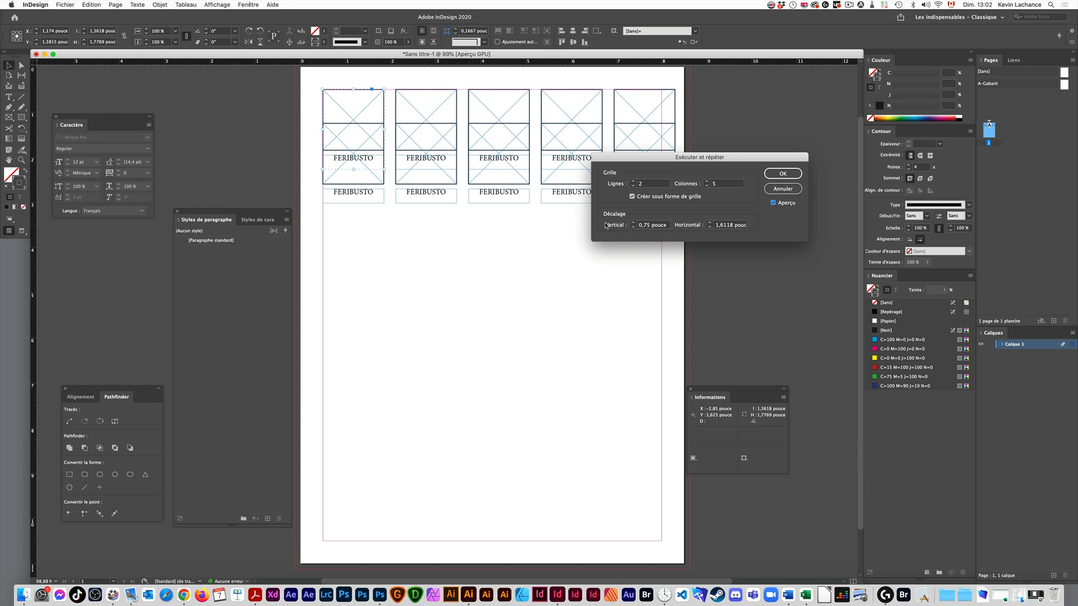
{"action": "left_click", "coordinate": [633, 223]}
{"action": "left_click", "coordinate": [633, 223]}
{"action": "left_click", "coordinate": [633, 223]}
{"action": "left_click", "coordinate": [633, 223]}
{"action": "left_click", "coordinate": [633, 223]}
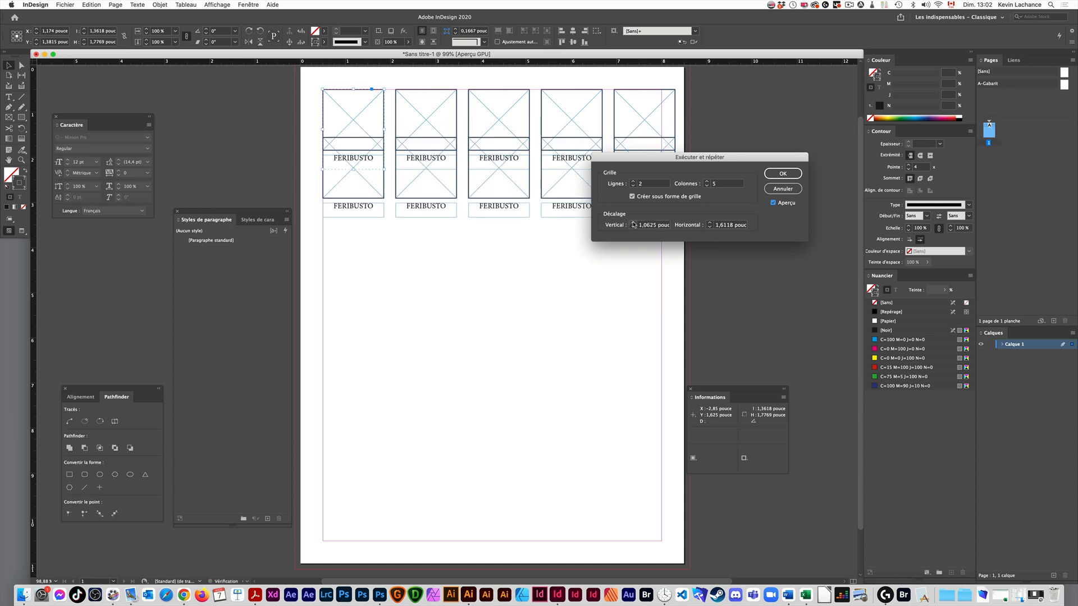
{"action": "left_click", "coordinate": [633, 223]}
{"action": "left_click", "coordinate": [633, 224]}
{"action": "left_click", "coordinate": [634, 223]}
{"action": "left_click", "coordinate": [634, 224]}
{"action": "left_click", "coordinate": [633, 224]}
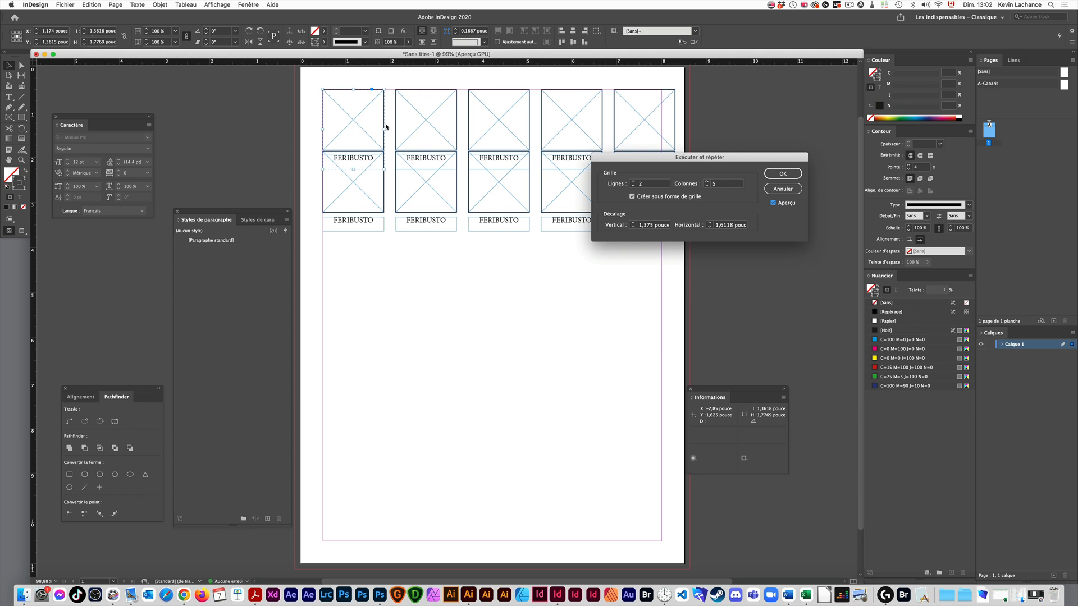
- Set the grid's vertical offset to 1,7769+,25 inches, adding the gap to the group's height
{"action": "triple_click", "coordinate": [651, 224]}
{"action": "type", "text": "1,"}
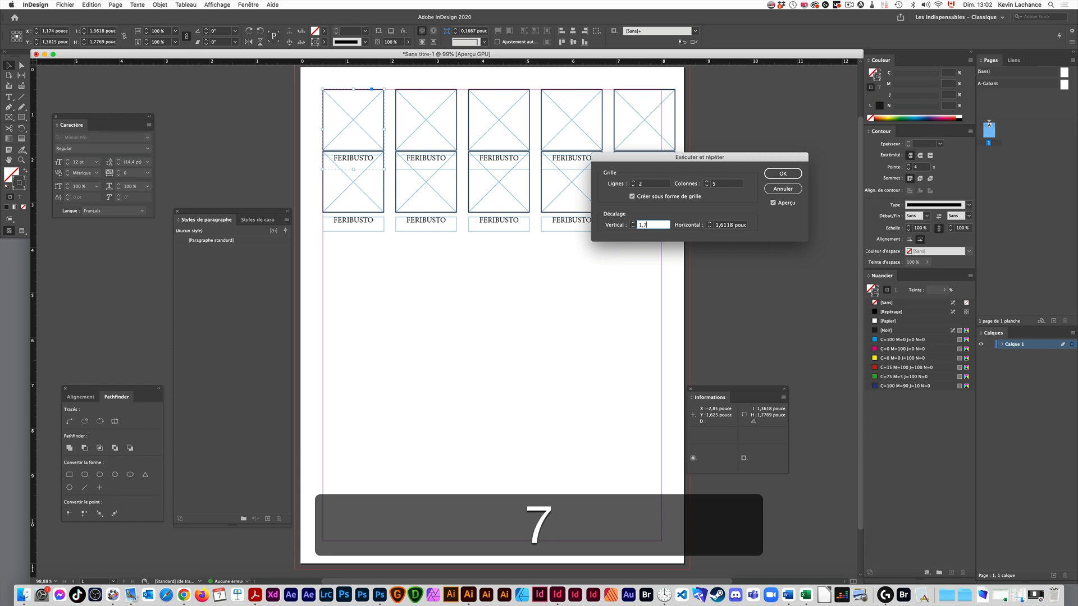
{"action": "type", "text": "77"}
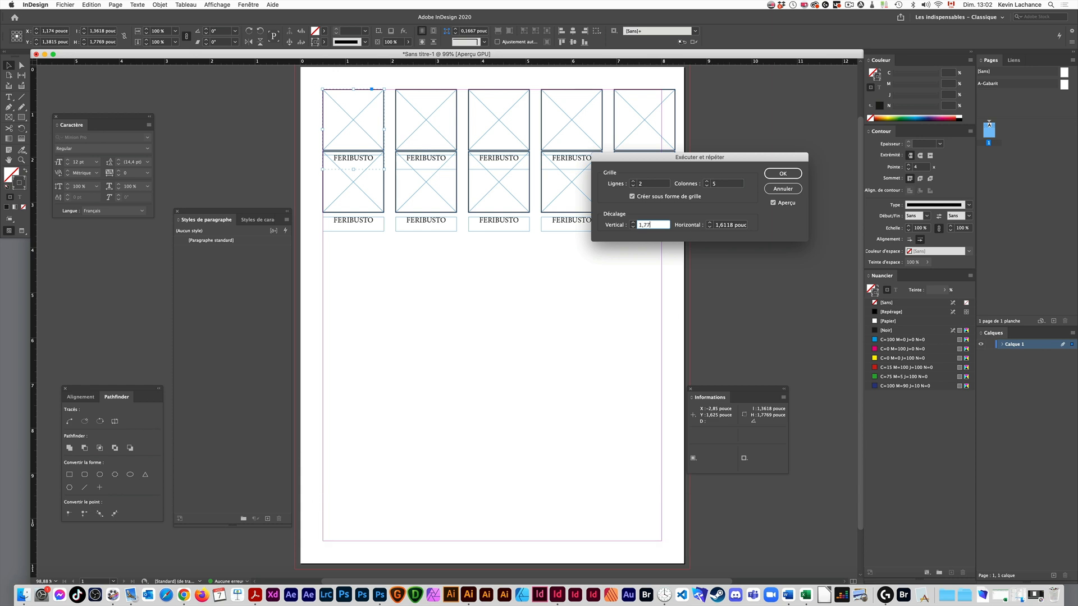
{"action": "type", "text": "69+"}
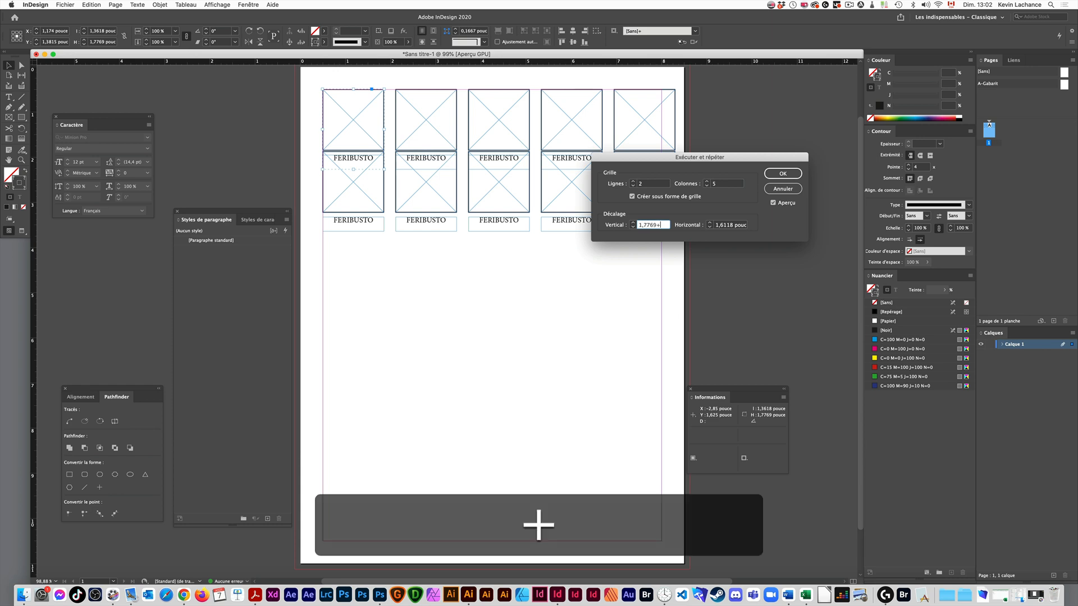
{"action": "type", "text": ",25"}
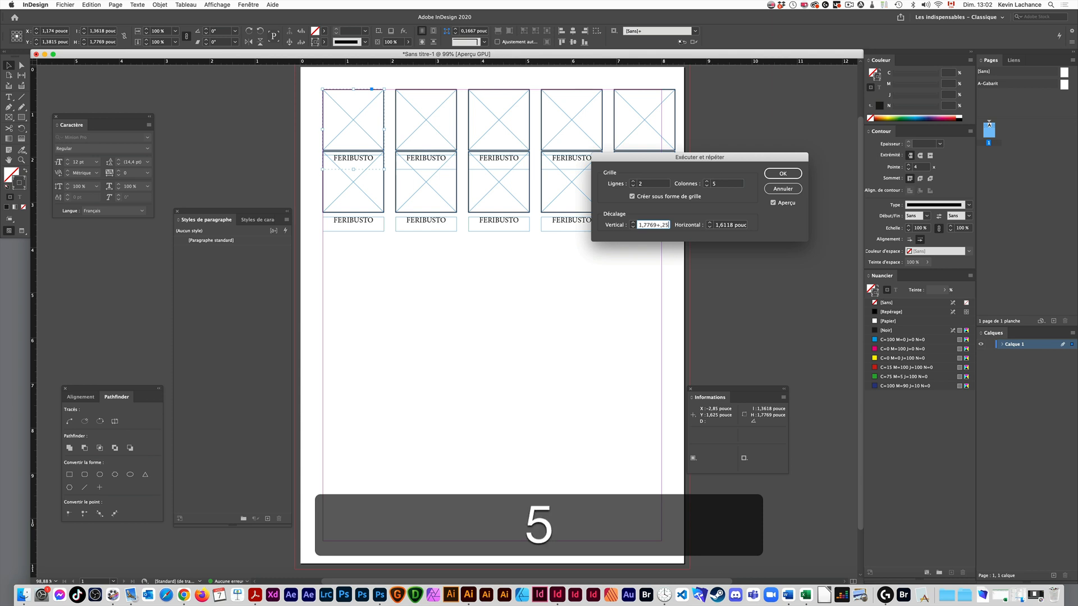
{"action": "key", "text": "Tab"}
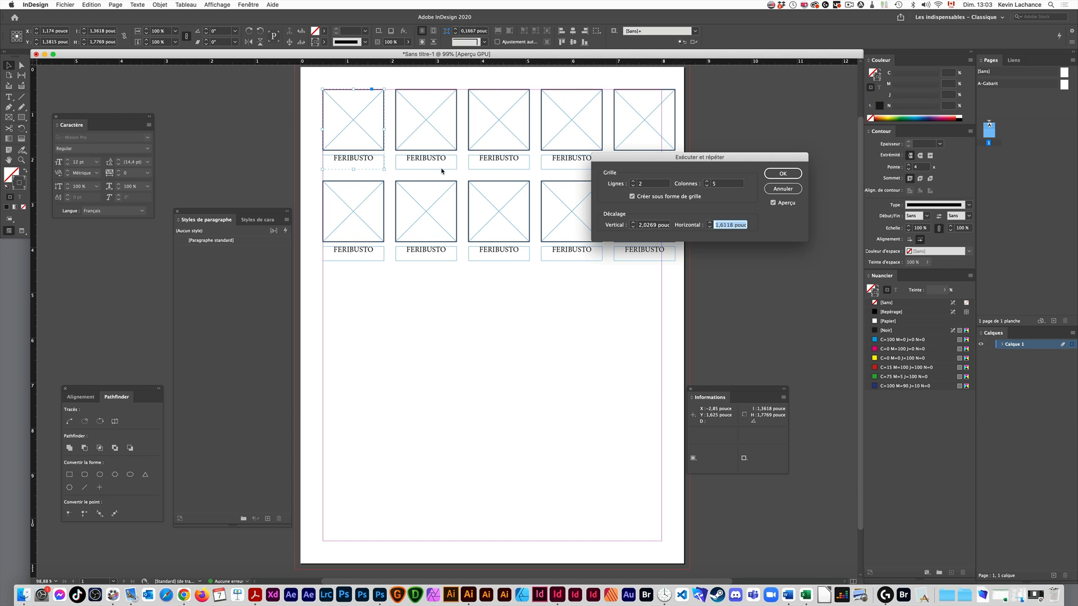
- Increase the grid to 5 rows and create the repeated groups
{"action": "left_click", "coordinate": [633, 181]}
{"action": "left_click", "coordinate": [633, 181]}
{"action": "left_click", "coordinate": [633, 181]}
{"action": "left_click", "coordinate": [783, 173]}
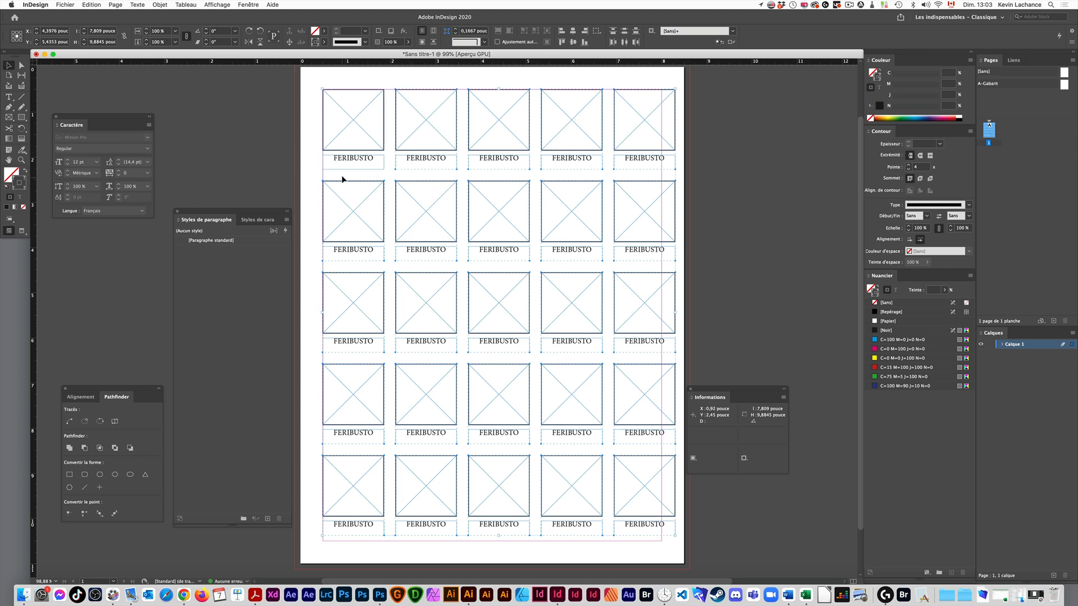
- Draw a 0,25 inch square between the first two rows to check the vertical gap
{"action": "key", "text": "m"}
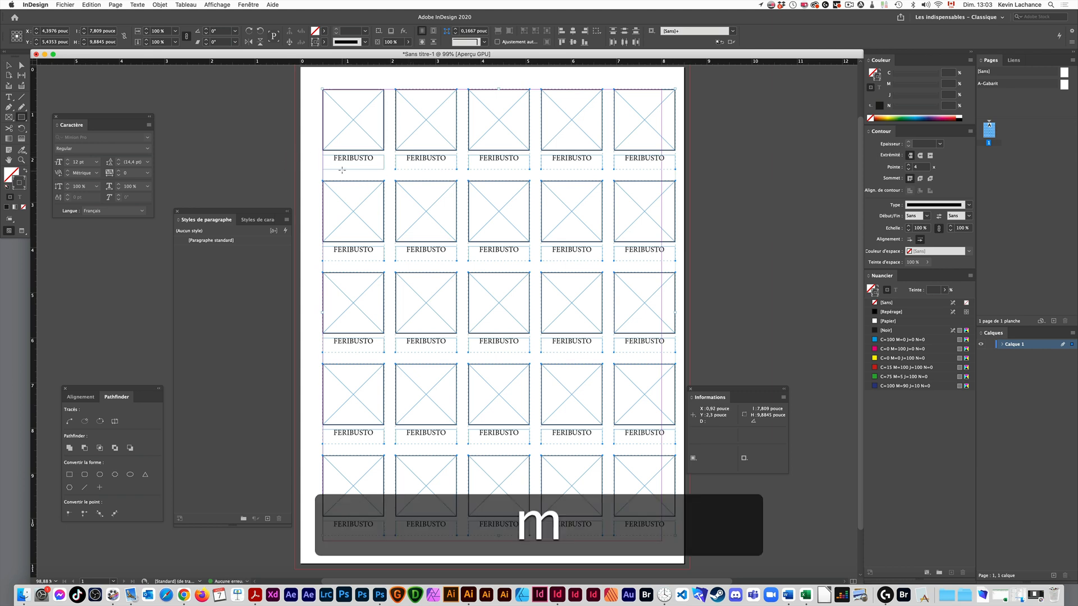
{"action": "left_click_drag", "start_coordinate": [343, 170], "coordinate": [353, 180]}
{"action": "key", "text": "space"}
{"action": "key", "text": "v"}
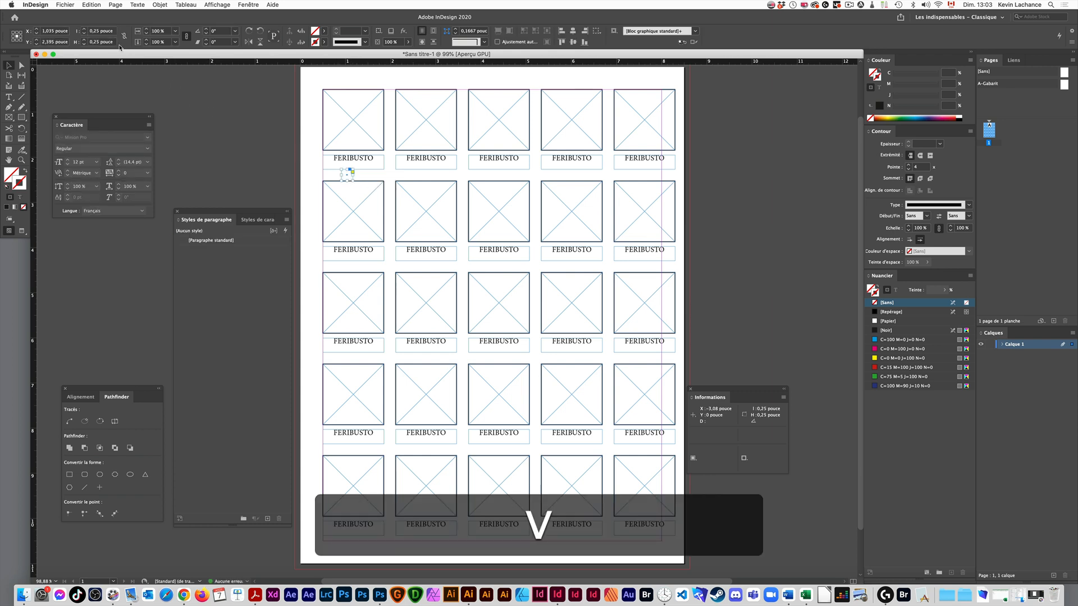
- Move the test square to the gap between the first two columns to compare it, and remove the square
{"action": "key", "text": "super+z"}
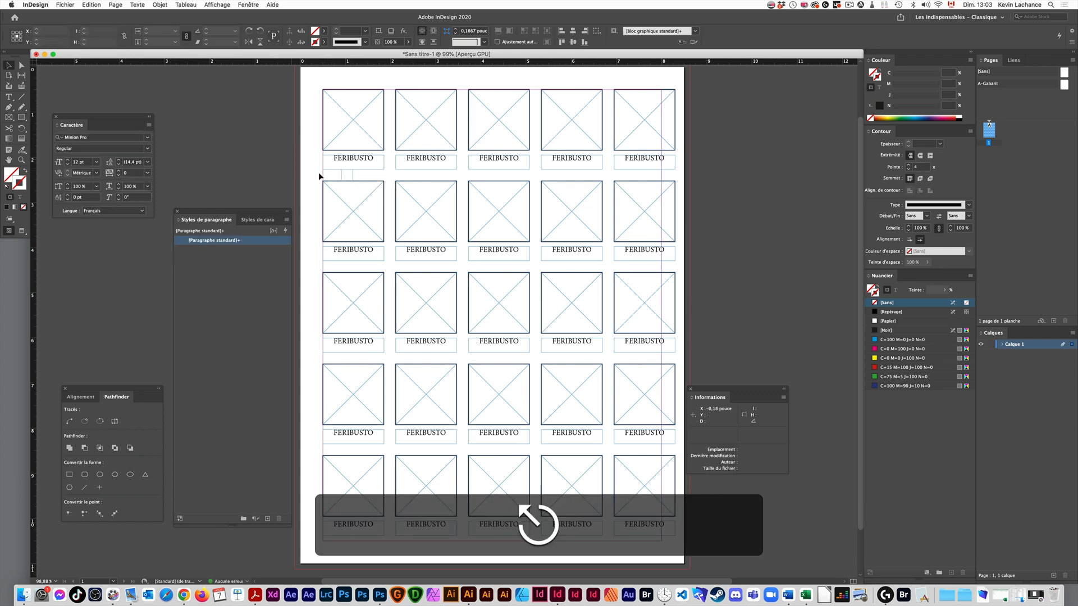
{"action": "left_click_drag", "start_coordinate": [344, 176], "coordinate": [396, 188]}
{"action": "left_click", "coordinate": [369, 177]}
{"action": "key", "text": "BackSpace"}
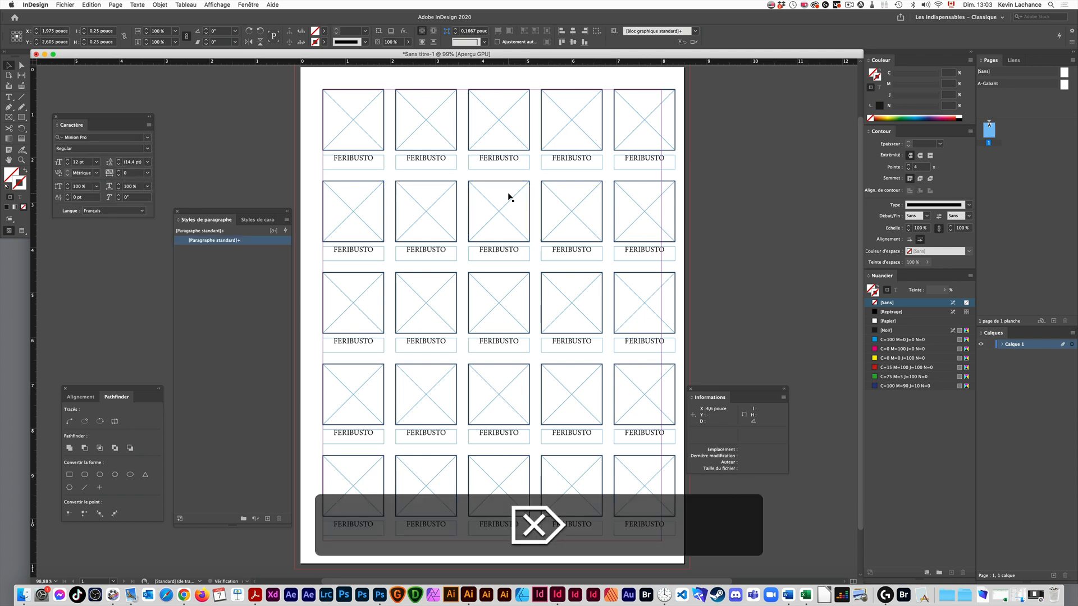
{"action": "key", "text": "super+z"}
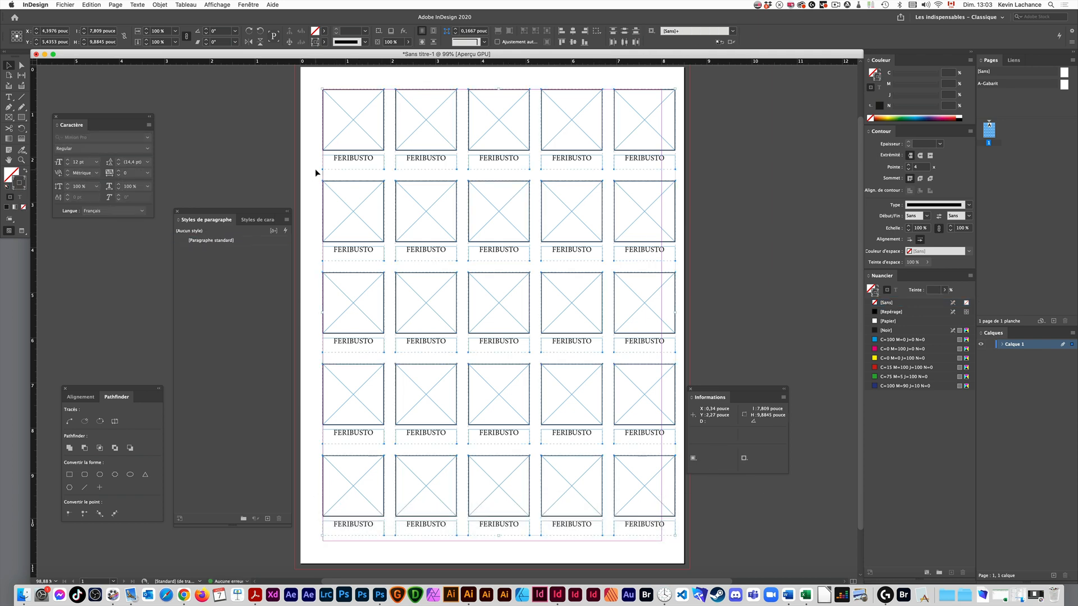
- Reduce the grid to five scattered captioned groups and place the alignment options beside the page
{"action": "left_click_drag", "start_coordinate": [307, 86], "coordinate": [640, 488]}
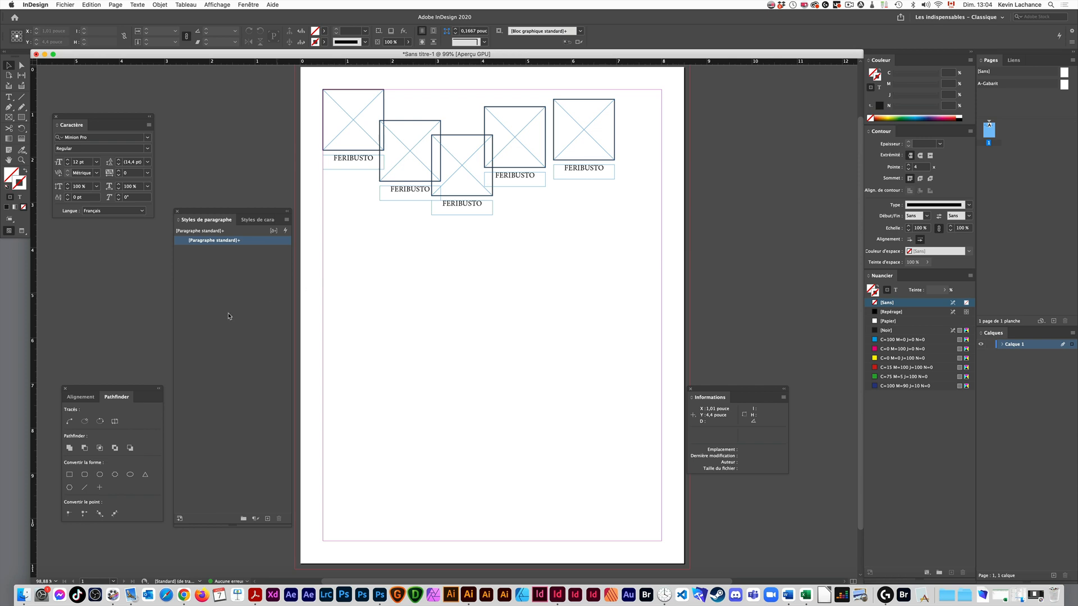
{"action": "left_click", "coordinate": [80, 397]}
{"action": "left_click_drag", "start_coordinate": [160, 386], "coordinate": [732, 77]}
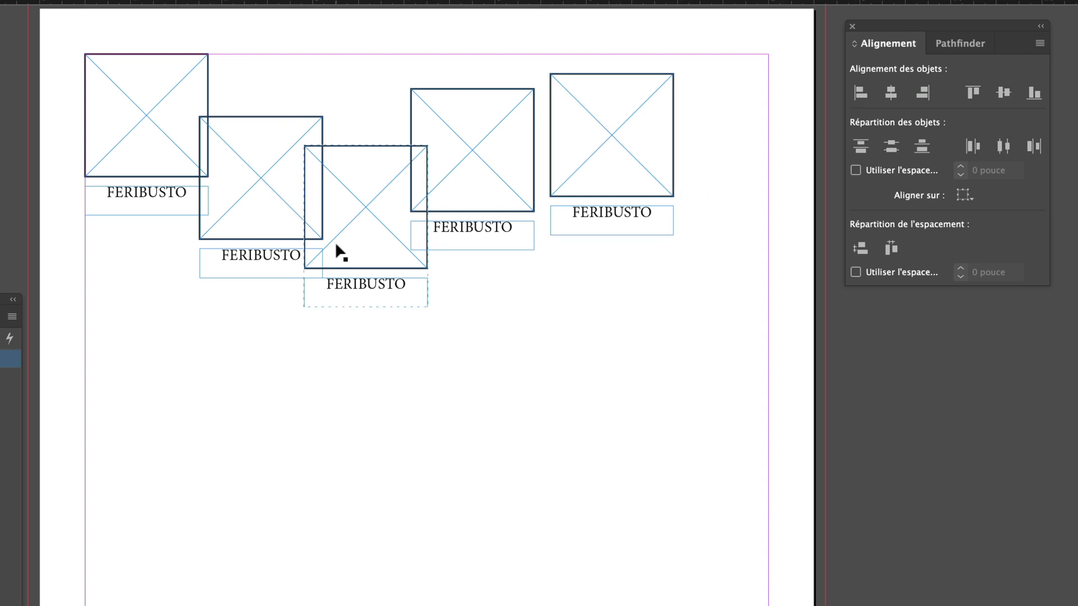
- Move the four scattered groups up to the top margin and distribute the horizontal spacing of all five groups evenly
{"action": "left_click_drag", "start_coordinate": [684, 325], "coordinate": [278, 100]}
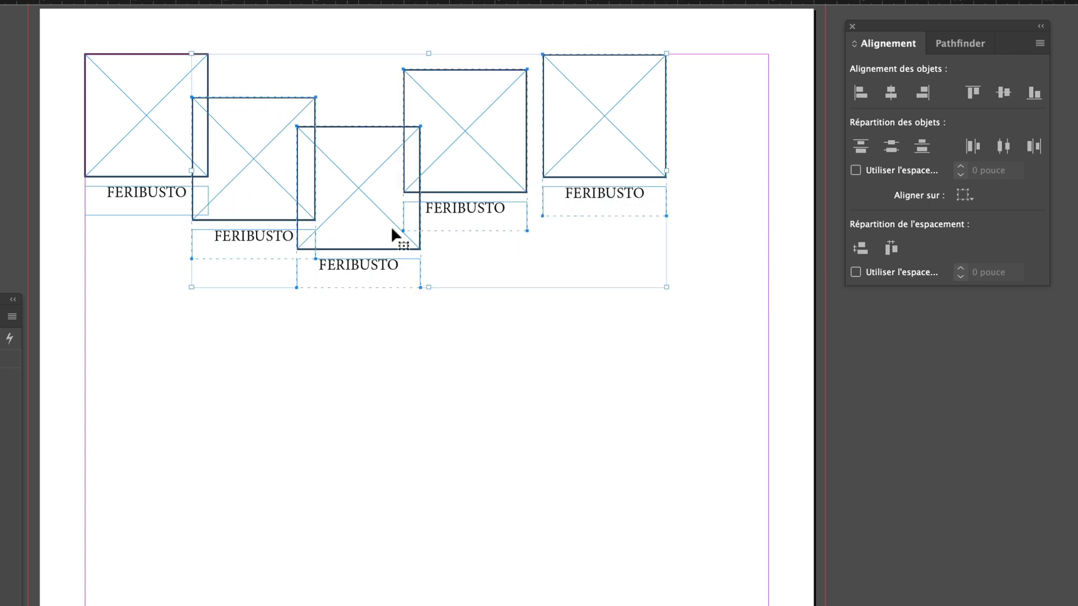
{"action": "left_click_drag", "start_coordinate": [657, 353], "coordinate": [135, 142]}
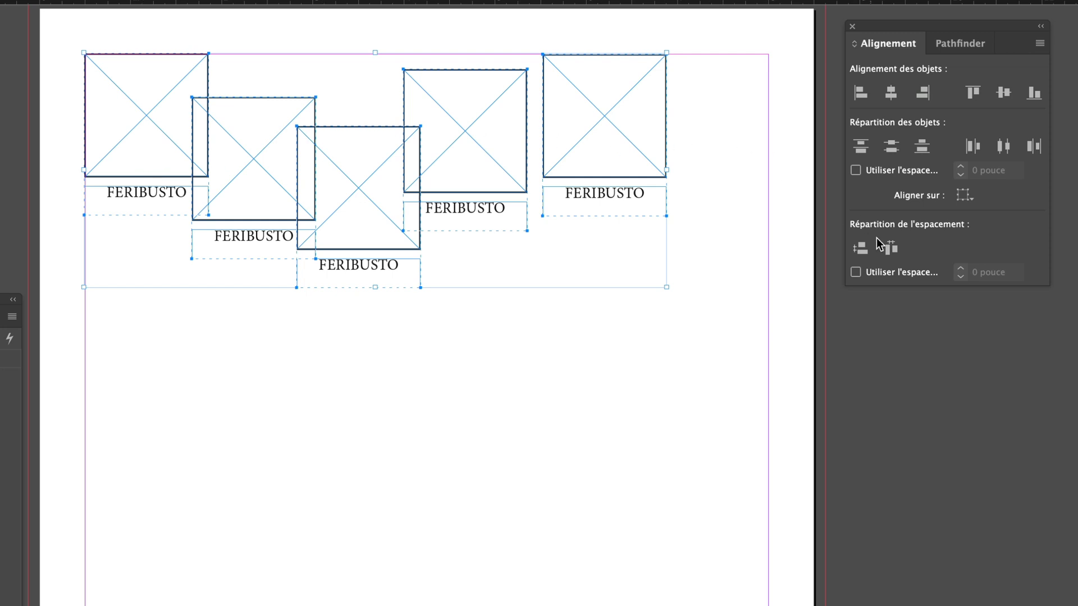
{"action": "left_click", "coordinate": [891, 249]}
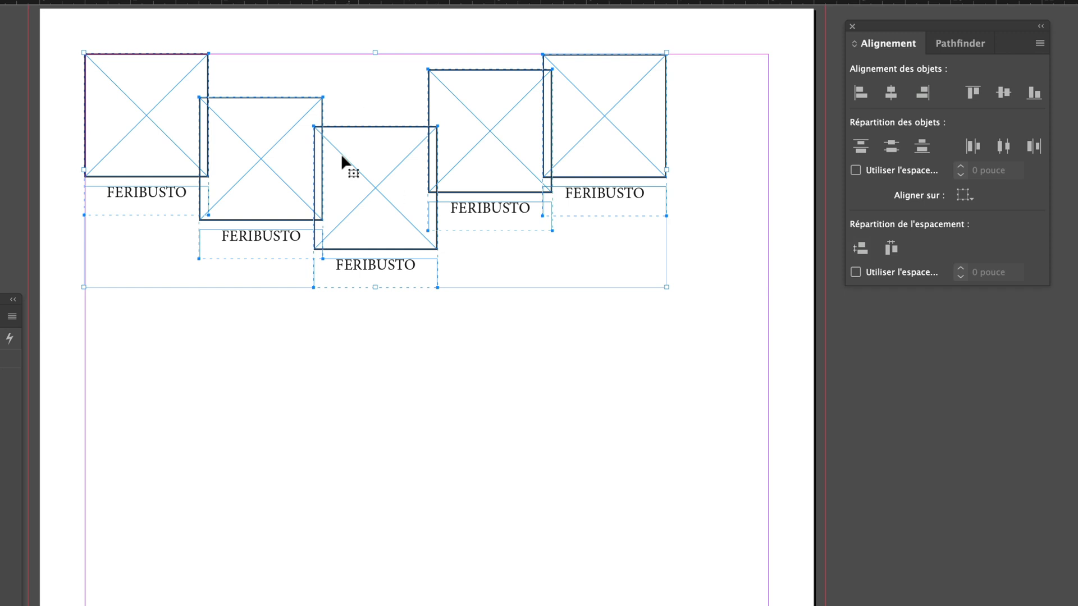
- Spread the five groups evenly out to the page's right margin and align their top edges
{"action": "left_click", "coordinate": [690, 212]}
{"action": "left_click_drag", "start_coordinate": [618, 200], "coordinate": [719, 200]}
{"action": "left_click_drag", "start_coordinate": [749, 329], "coordinate": [134, 73]}
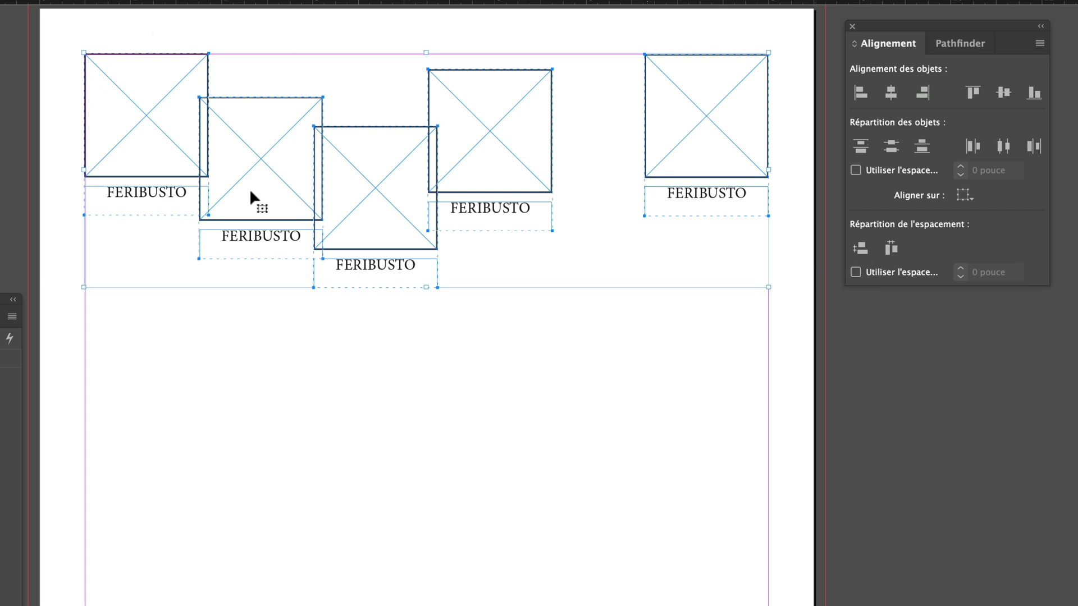
{"action": "left_click", "coordinate": [896, 254]}
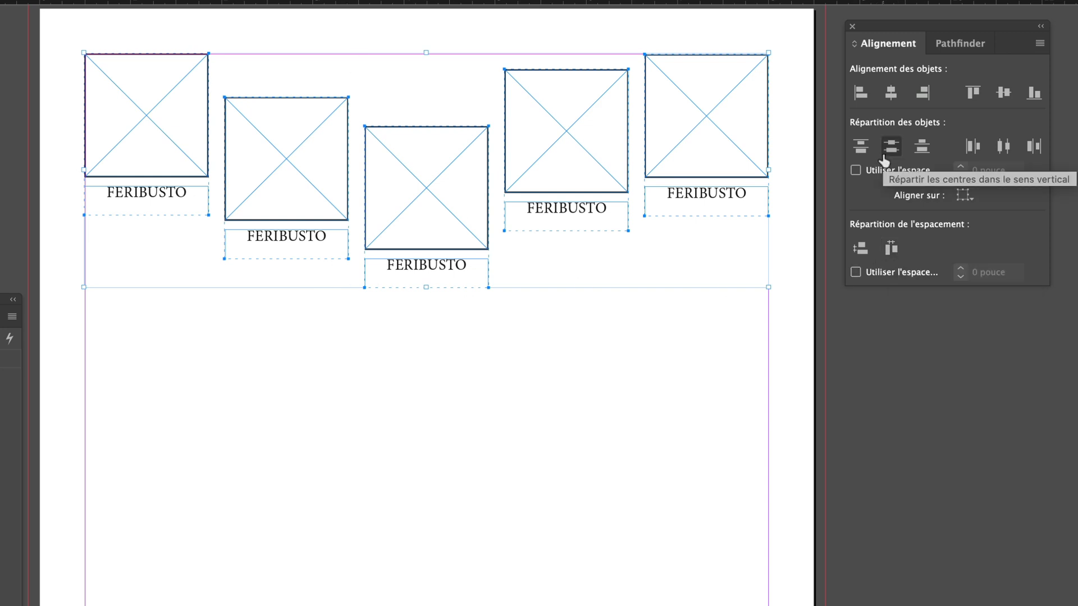
{"action": "left_click", "coordinate": [972, 92]}
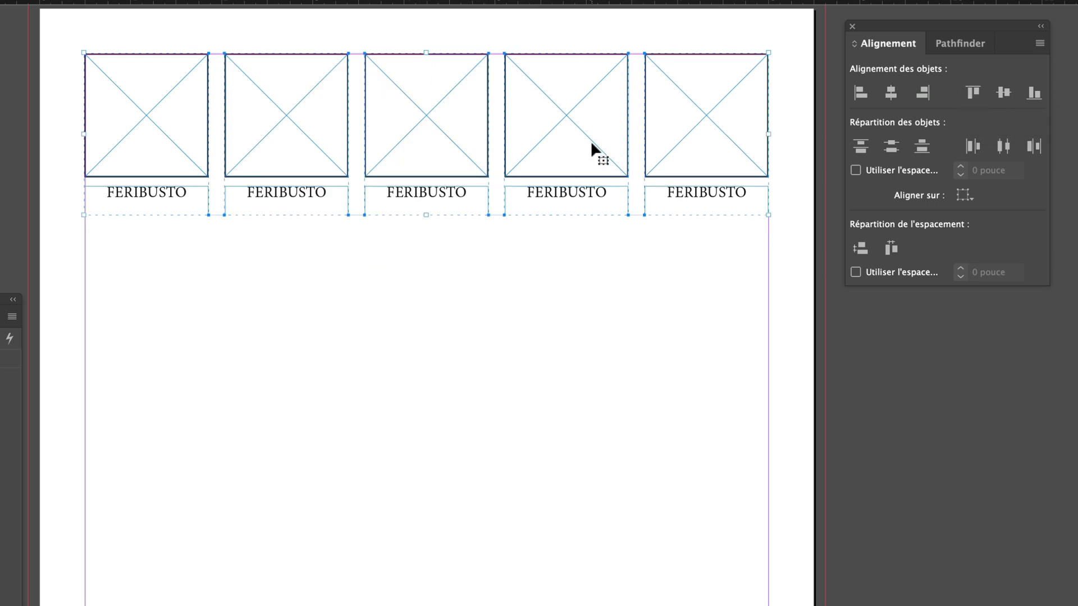
- Undo the top alignment, try duplicating the staggered row three times down the page, and undo back to the overlapping groups
{"action": "key", "text": "super+z"}
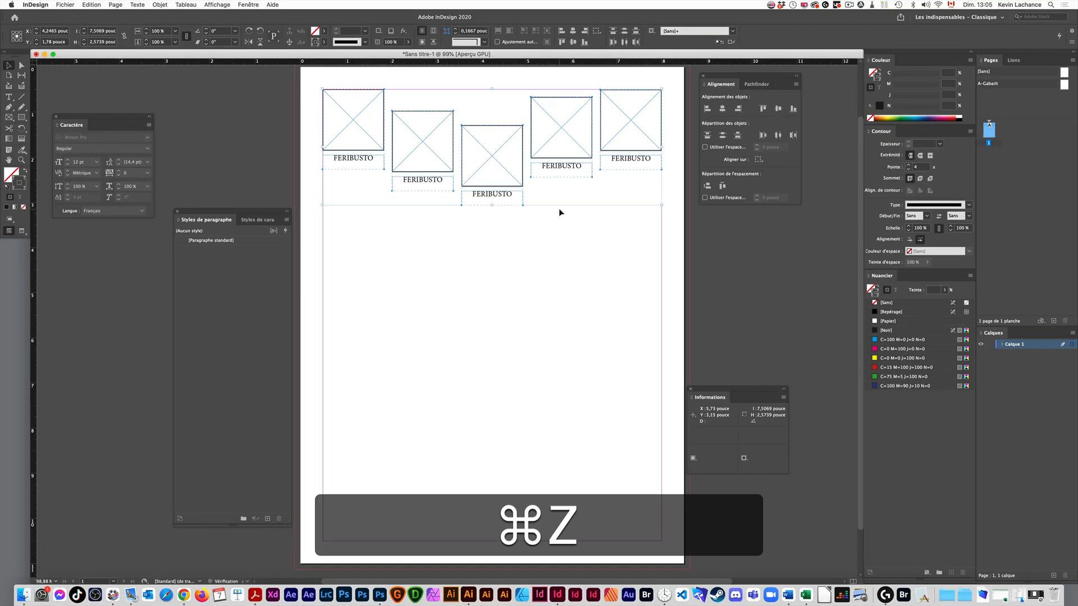
{"action": "left_click_drag", "start_coordinate": [572, 180], "coordinate": [572, 495]}
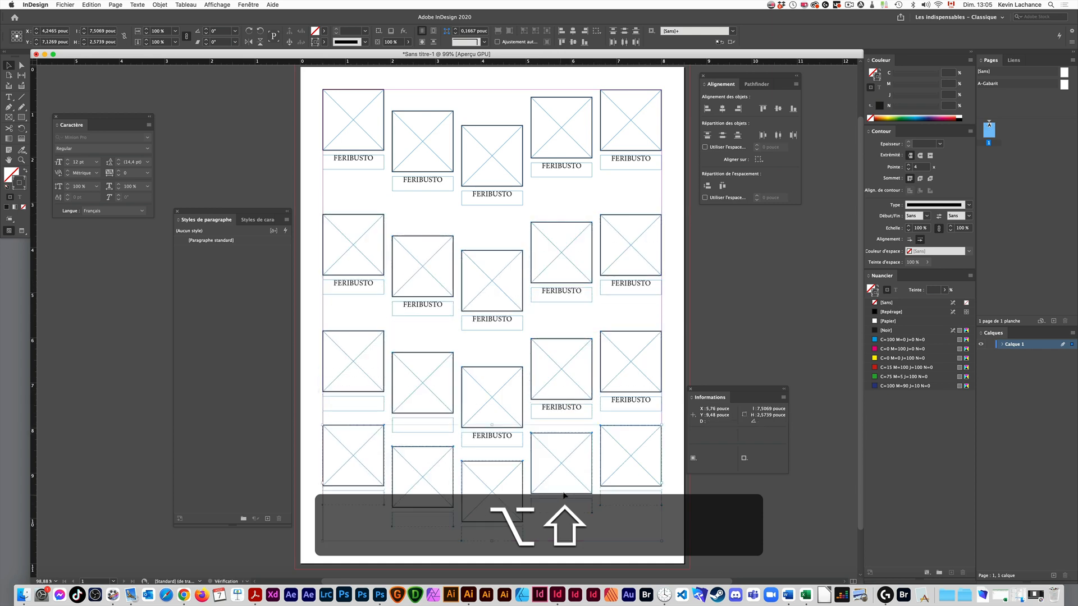
{"action": "left_click", "coordinate": [675, 89]}
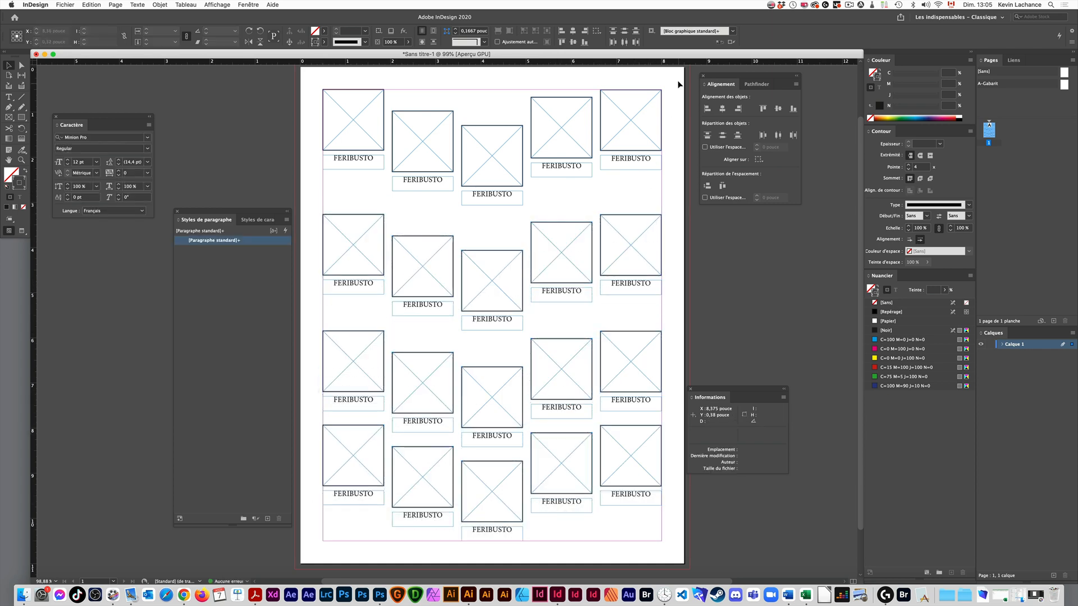
{"action": "key", "text": "super+z"}
{"action": "key", "text": "super+z"}
{"action": "key", "text": "super+z"}
{"action": "key", "text": "super+z"}
{"action": "key", "text": "super+z"}
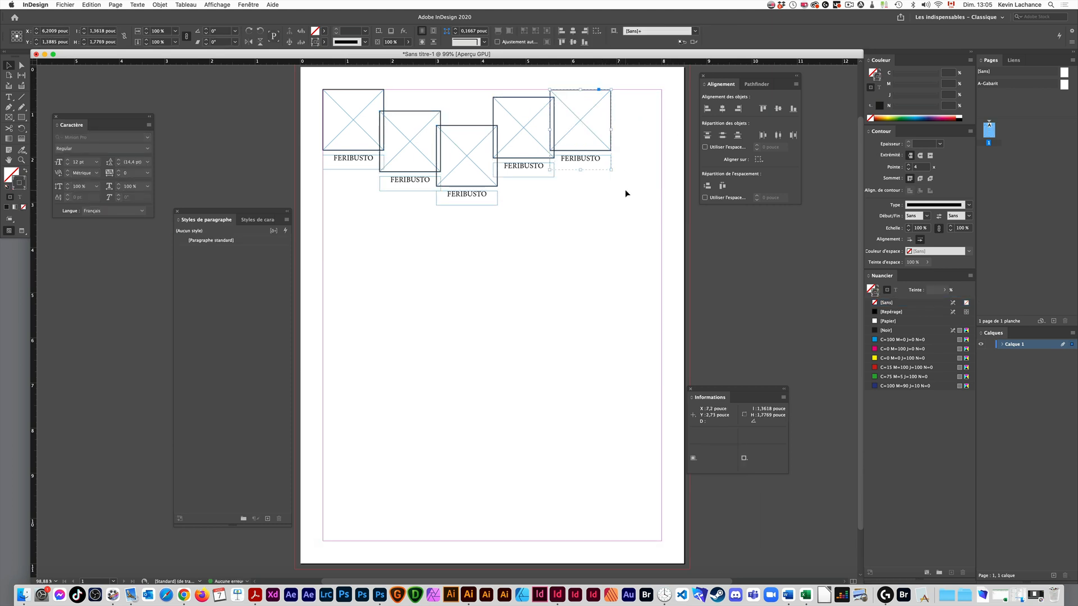
- Shift the last group slightly toward the right margin and nudge the middle group down and to the right
{"action": "left_click_drag", "start_coordinate": [586, 161], "coordinate": [599, 161]}
{"action": "left_click", "coordinate": [640, 189]}
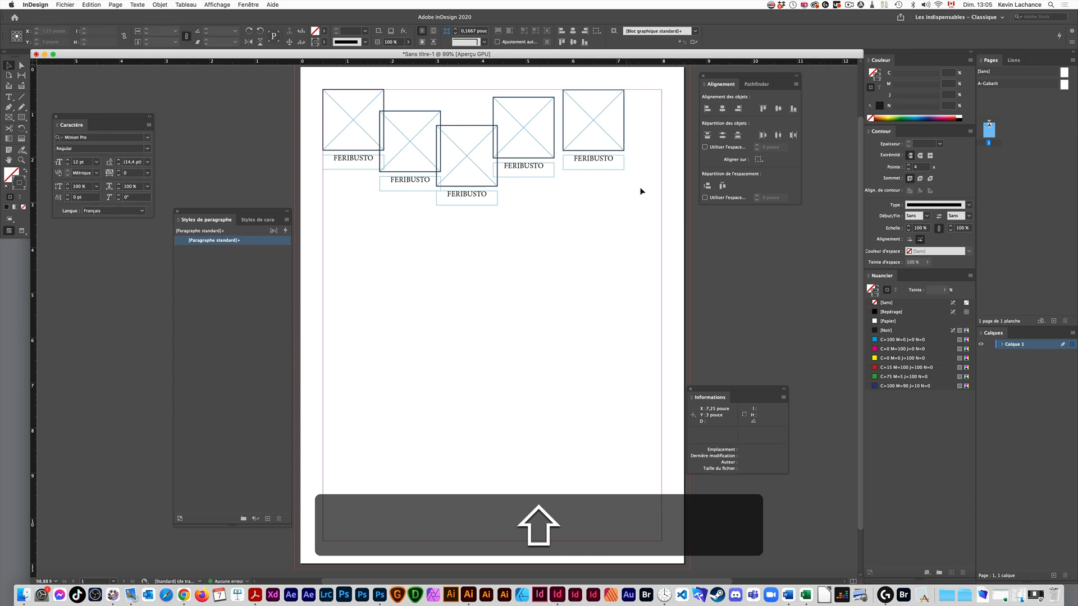
{"action": "left_click_drag", "start_coordinate": [483, 203], "coordinate": [495, 208]}
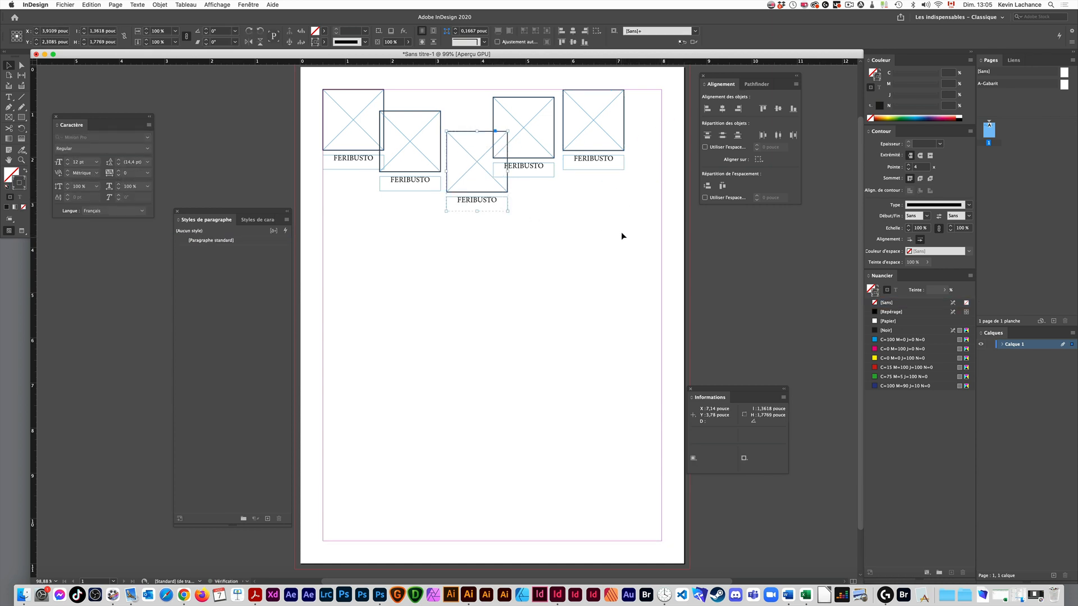
- Duplicate the staggered row of five groups three times down the page at equal intervals to make four rows
{"action": "left_click_drag", "start_coordinate": [644, 126], "coordinate": [368, 290]}
{"action": "key", "text": "super+d"}
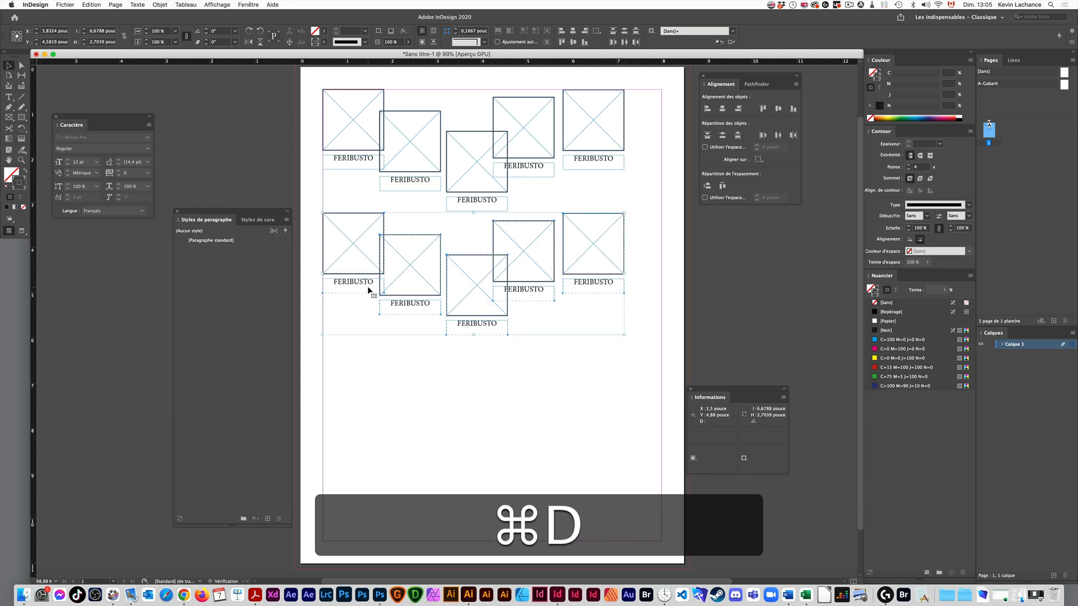
{"action": "key", "text": "alt+super+Escape"}
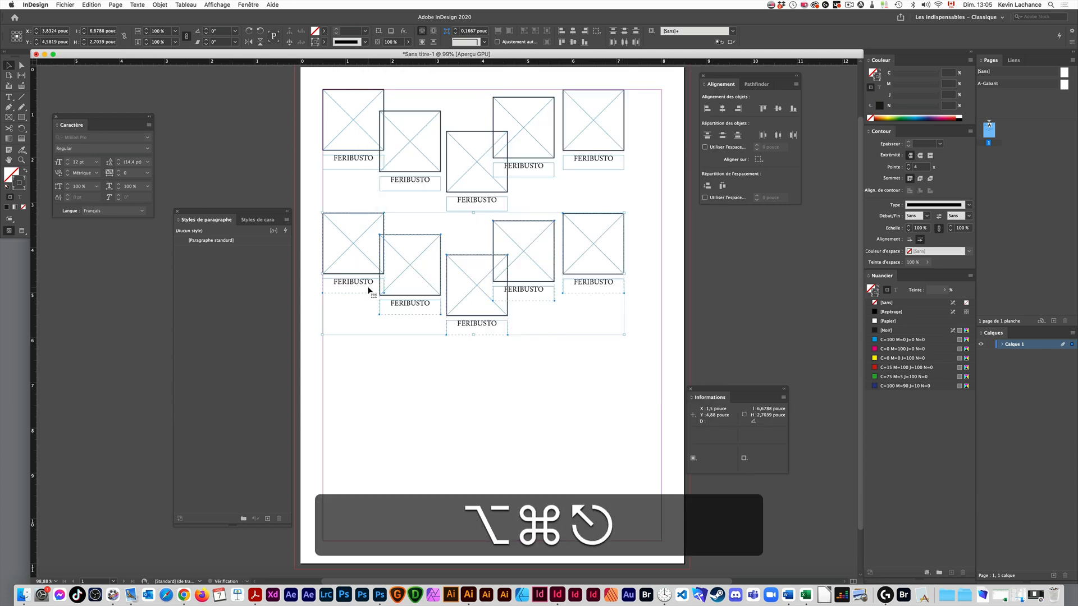
{"action": "key", "text": "alt+super+1"}
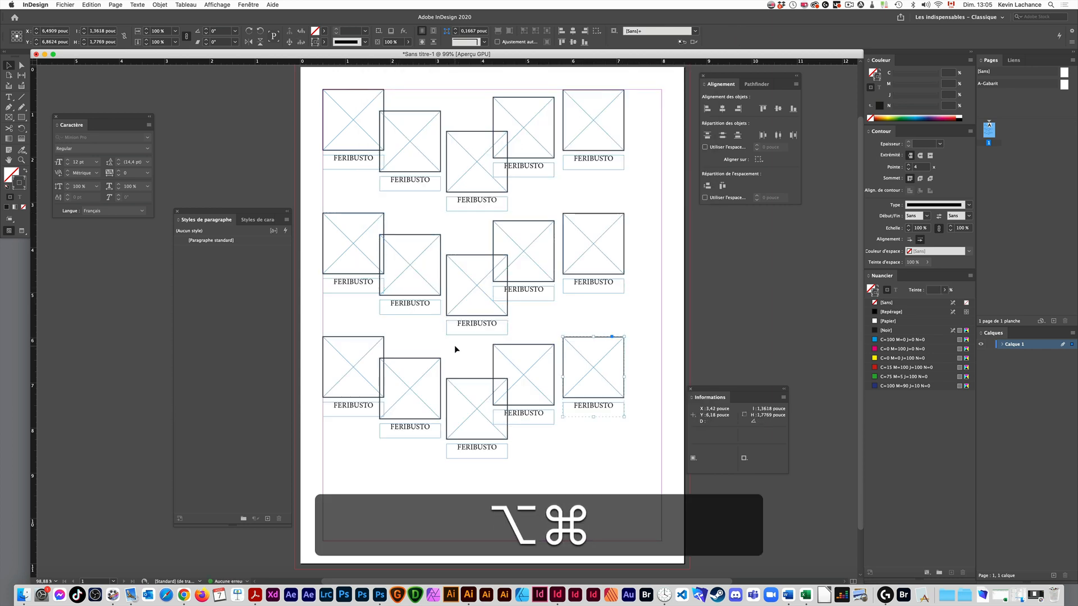
{"action": "key", "text": "alt+super+1"}
{"action": "key", "text": "super+z"}
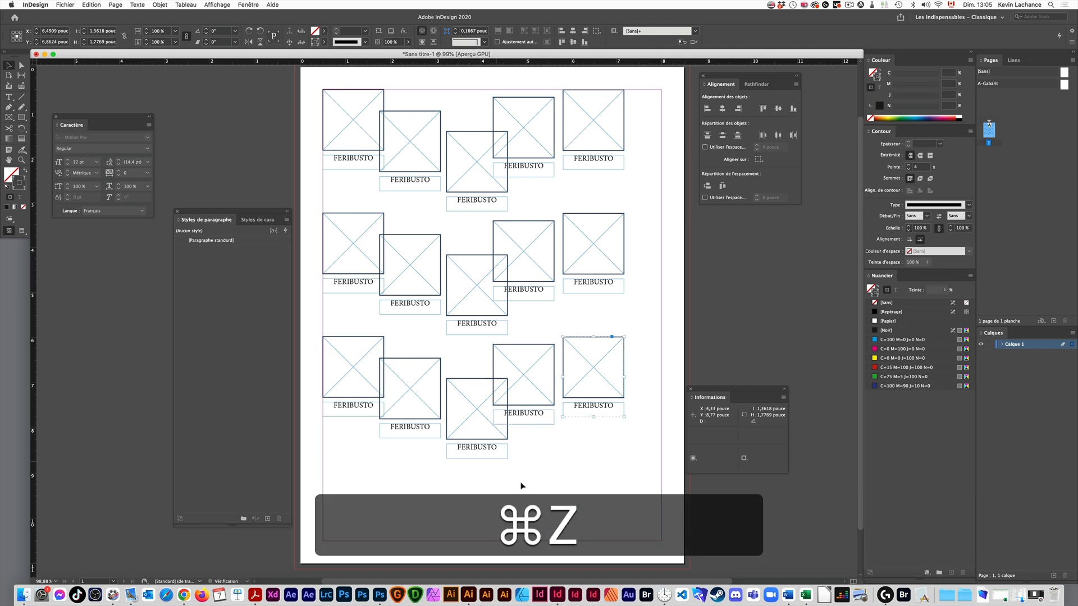
{"action": "left_click_drag", "start_coordinate": [596, 487], "coordinate": [353, 371]}
{"action": "key", "text": "alt+super+1"}
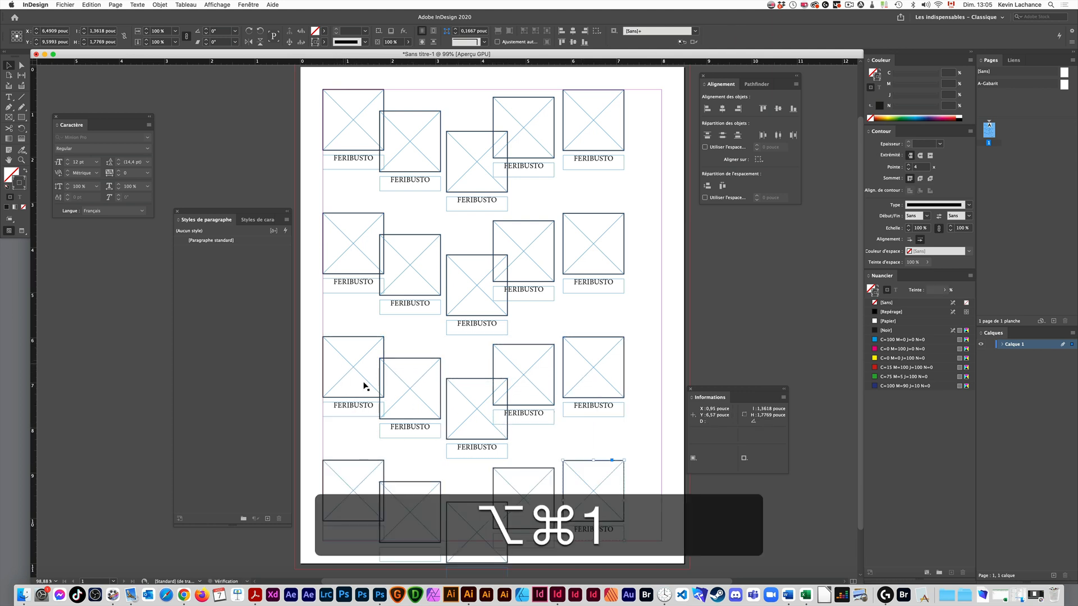
{"action": "left_click", "coordinate": [633, 332]}
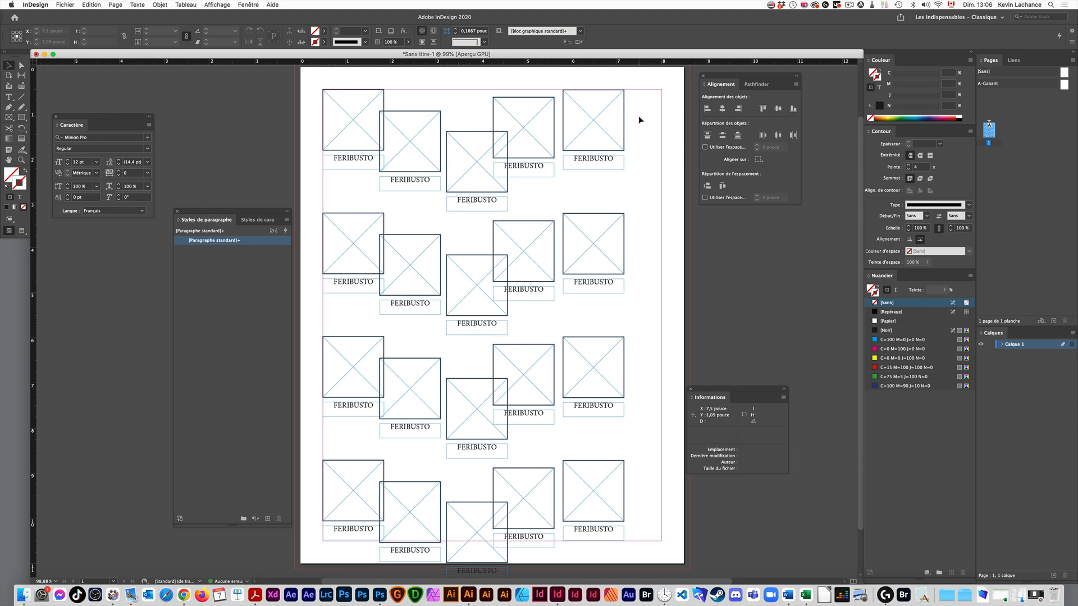
- Space the top row's five groups evenly out to the right margin and align their top edges
{"action": "left_click_drag", "start_coordinate": [638, 115], "coordinate": [345, 176]}
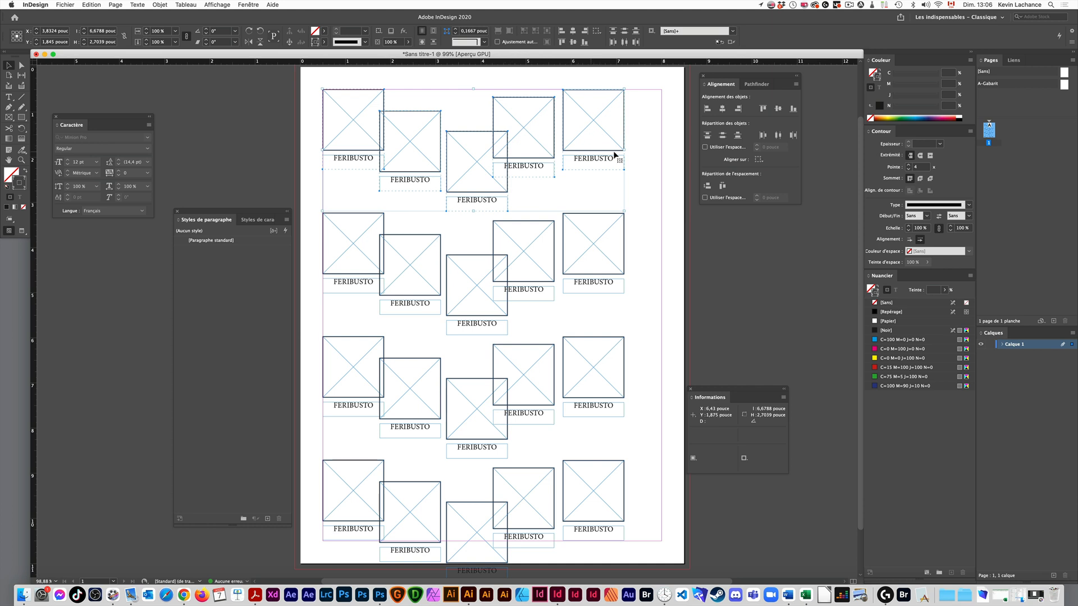
{"action": "key", "text": "super+shift+a"}
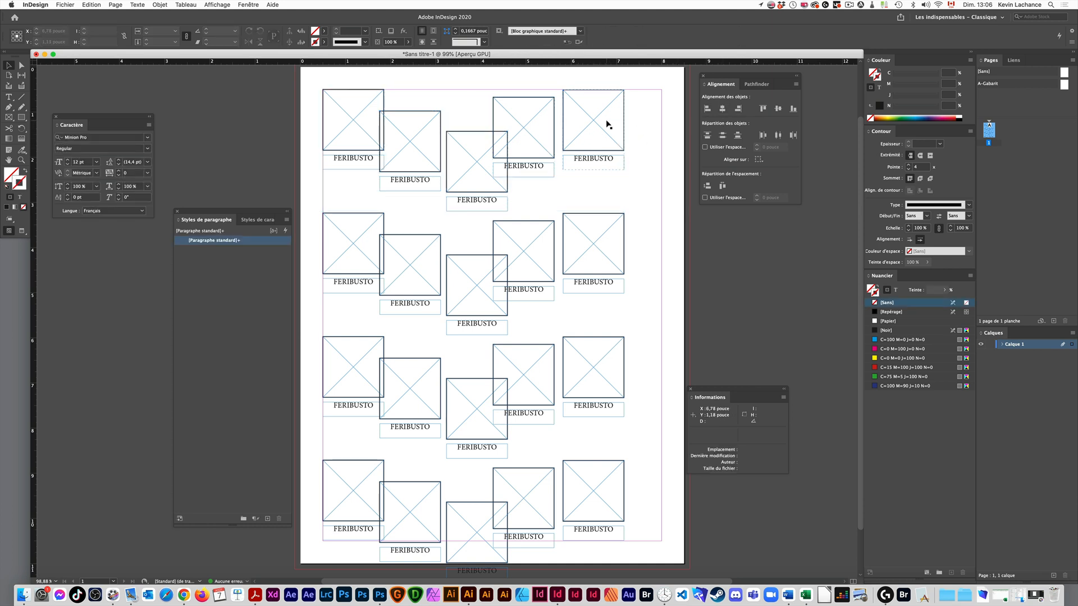
{"action": "left_click_drag", "start_coordinate": [607, 124], "coordinate": [646, 120]}
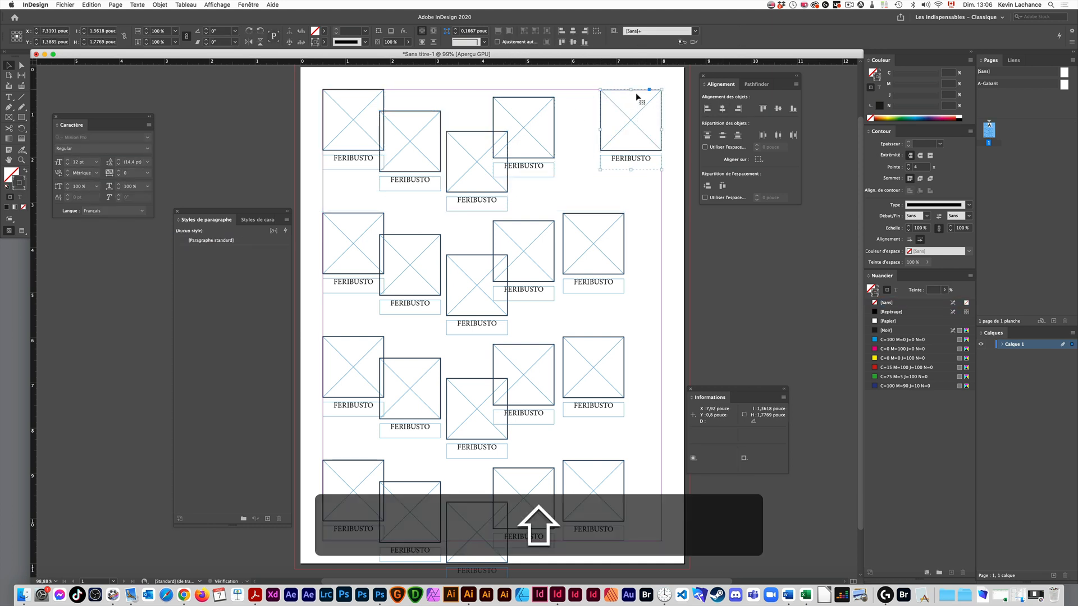
{"action": "left_click_drag", "start_coordinate": [668, 78], "coordinate": [356, 156]}
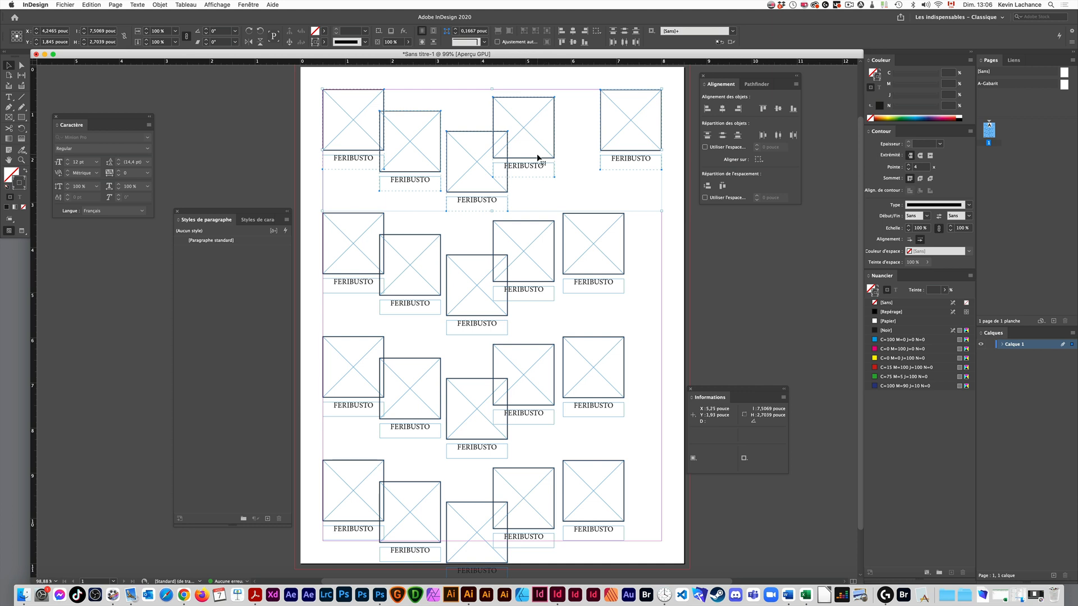
{"action": "left_click", "coordinate": [722, 186]}
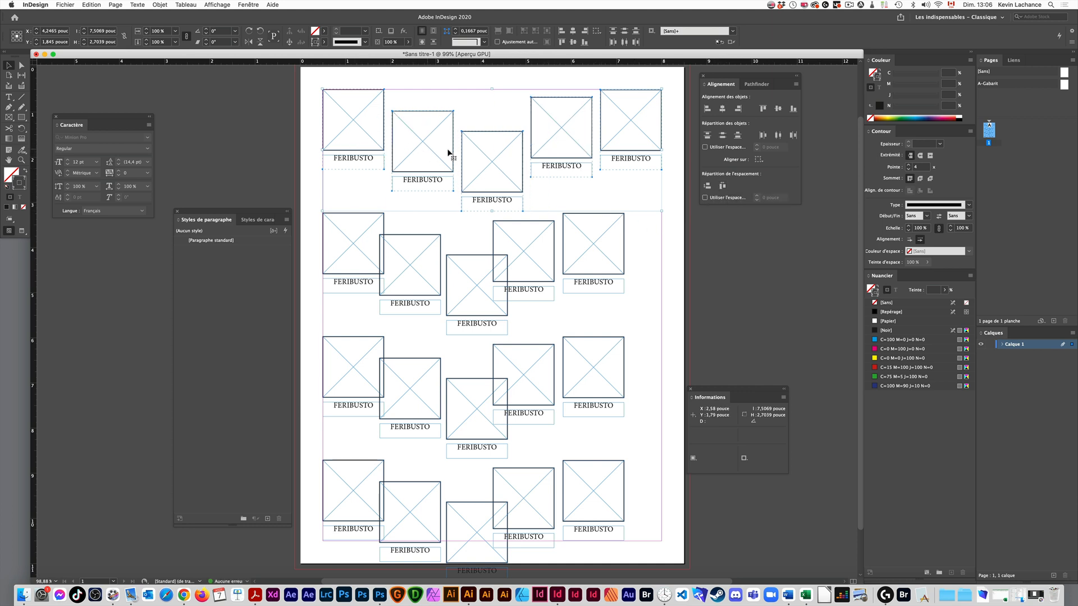
{"action": "left_click", "coordinate": [762, 109]}
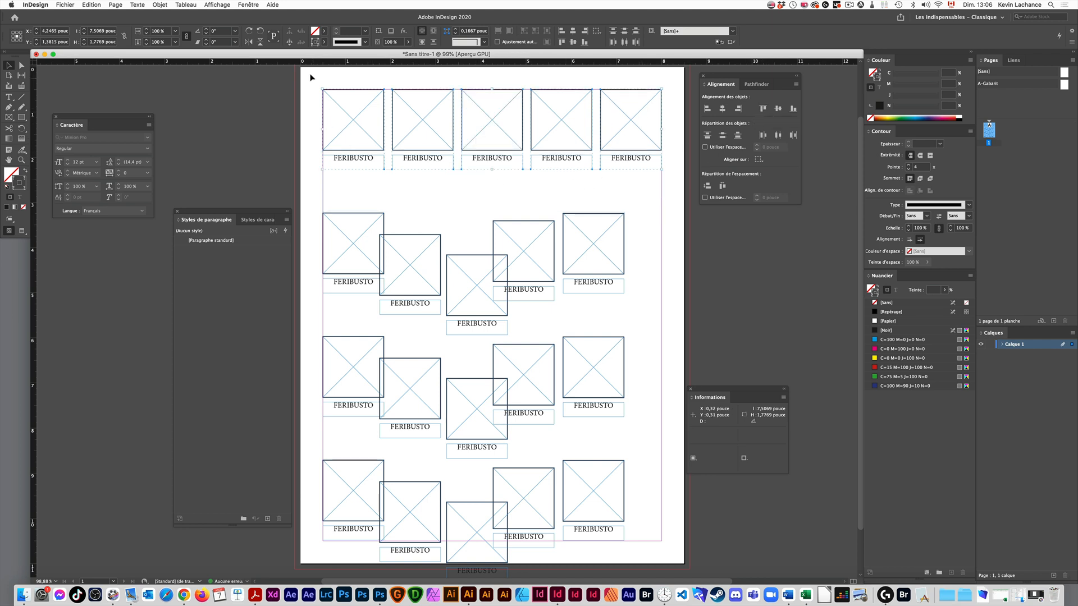
- Move the bottom row's first group straight up, just below the first group of the third row
{"action": "key", "text": "space"}
{"action": "left_click_drag", "start_coordinate": [392, 377], "coordinate": [468, 377]}
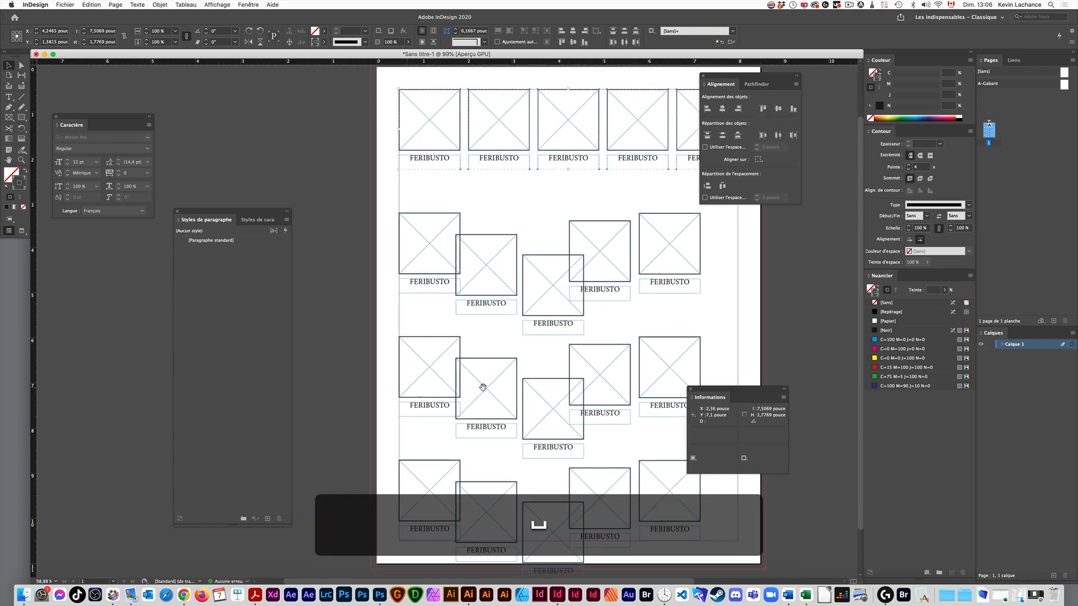
{"action": "left_click", "coordinate": [417, 531]}
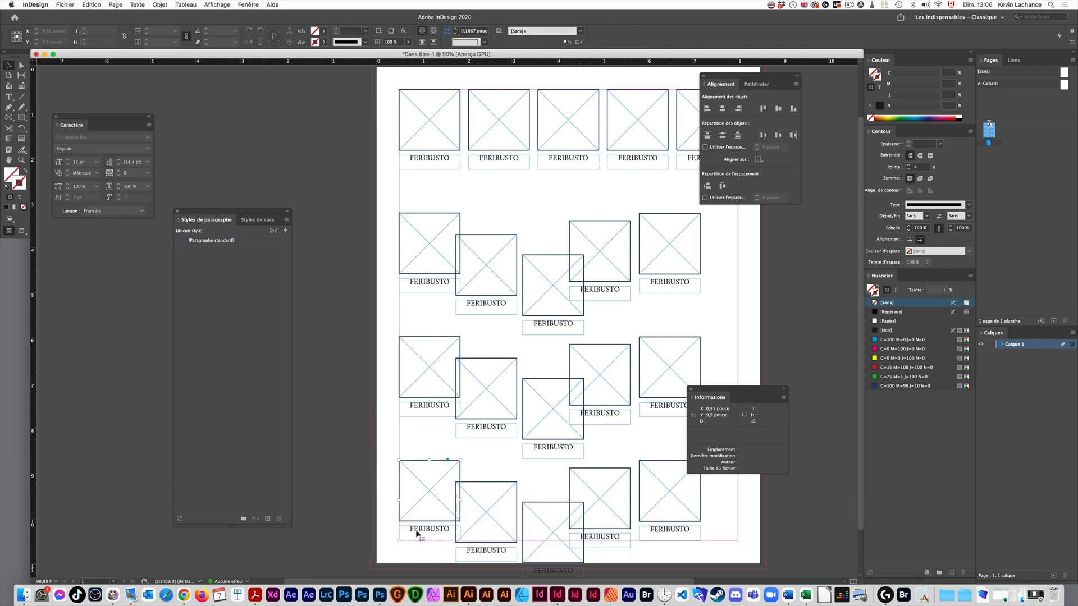
{"action": "left_click_drag", "start_coordinate": [430, 535], "coordinate": [429, 488]}
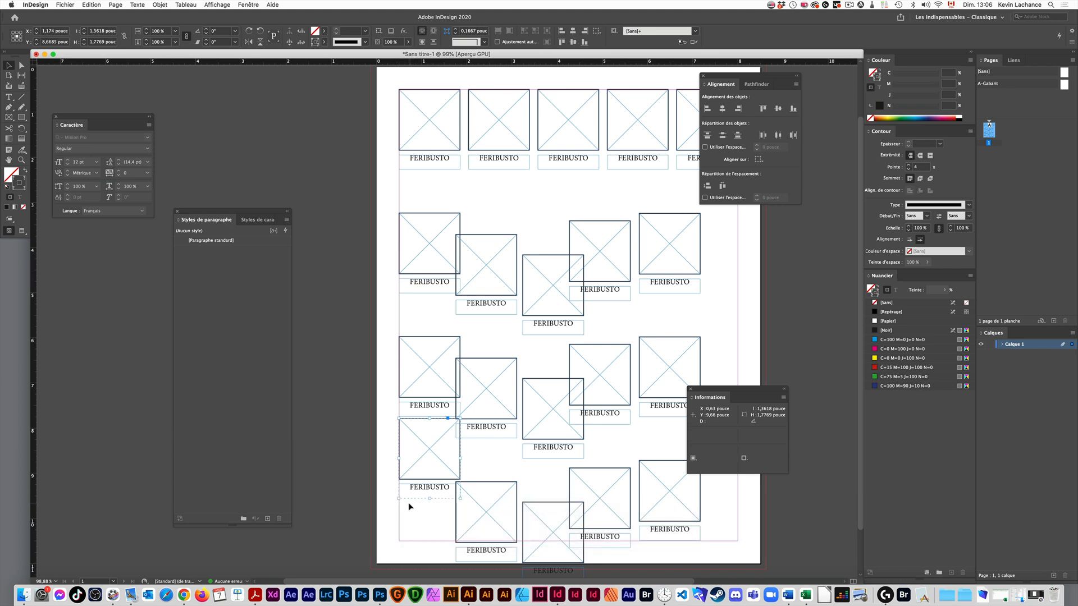
- Draw a rectangle about 8,75 by 1,475 inches across the bottom of the page and fill it with [Noir]
{"action": "scroll", "coordinate": [456, 412], "scroll_direction": "down", "scroll_amount": 3}
{"action": "scroll", "coordinate": [456, 412], "scroll_direction": "right", "scroll_amount": 2}
{"action": "key", "text": "m"}
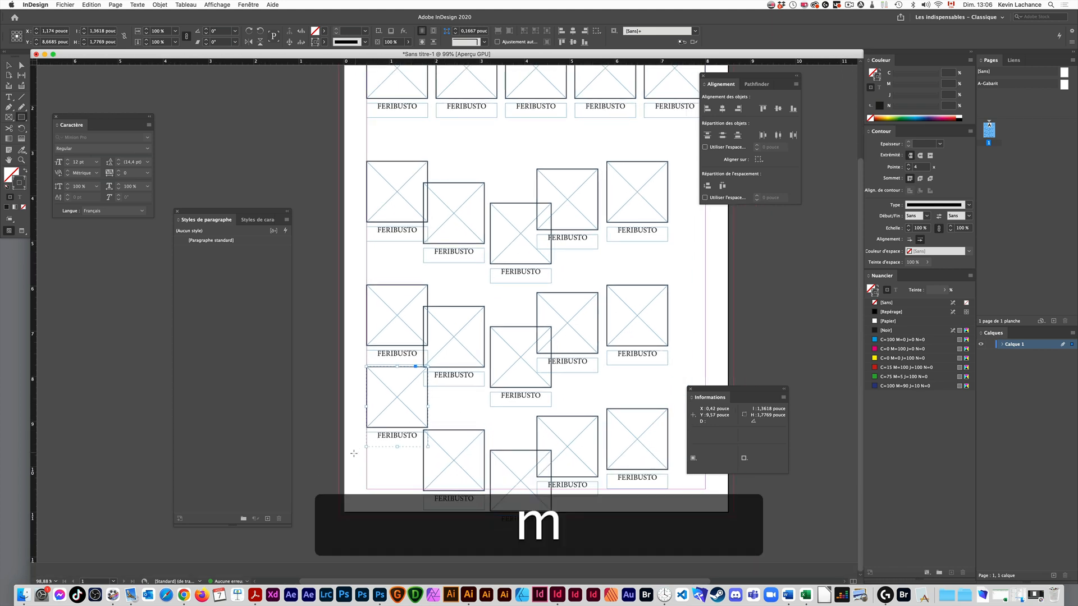
{"action": "left_click_drag", "start_coordinate": [338, 451], "coordinate": [733, 517]}
{"action": "key", "text": "shift"}
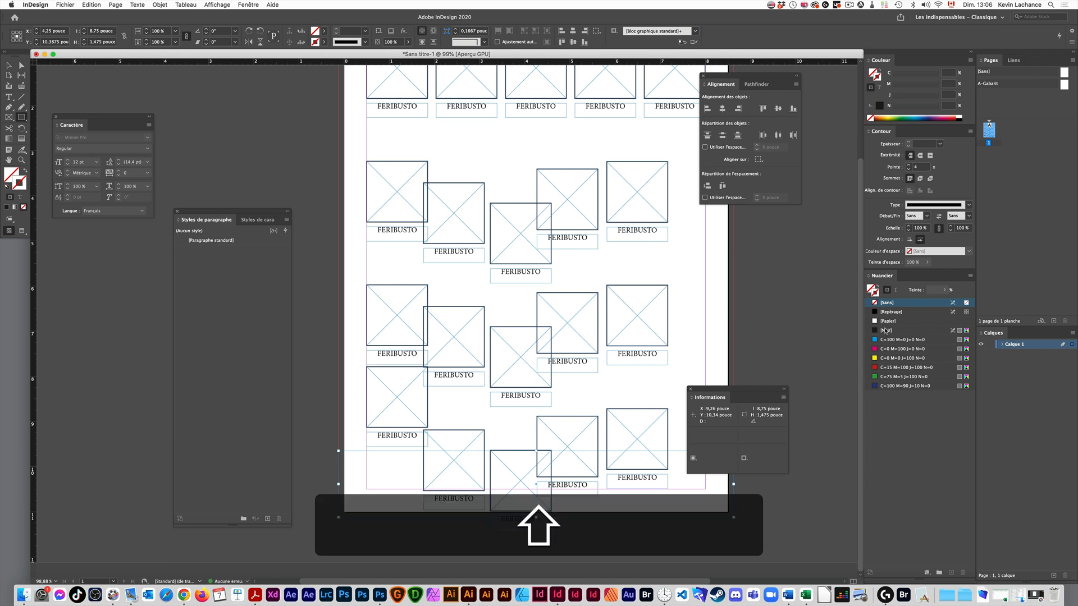
{"action": "left_click", "coordinate": [885, 331]}
{"action": "key", "text": "shift+x"}
{"action": "key", "text": "v"}
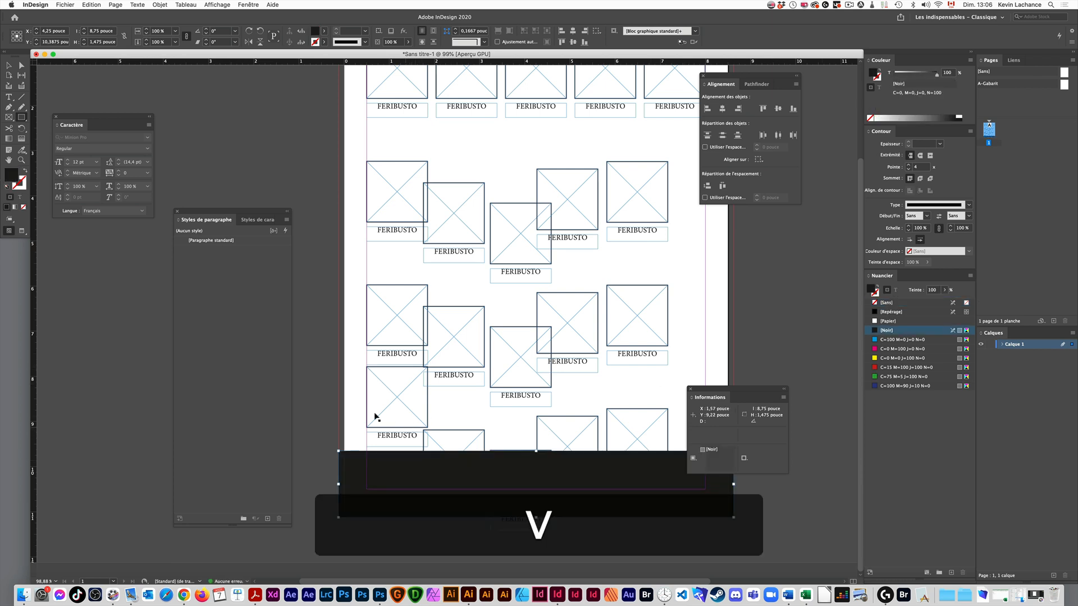
- Select the four groups of the first column and distribute their vertical spacing evenly
{"action": "left_click", "coordinate": [388, 386]}
{"action": "left_click", "coordinate": [393, 396]}
{"action": "key", "text": "space"}
{"action": "left_click_drag", "start_coordinate": [399, 416], "coordinate": [476, 139]}
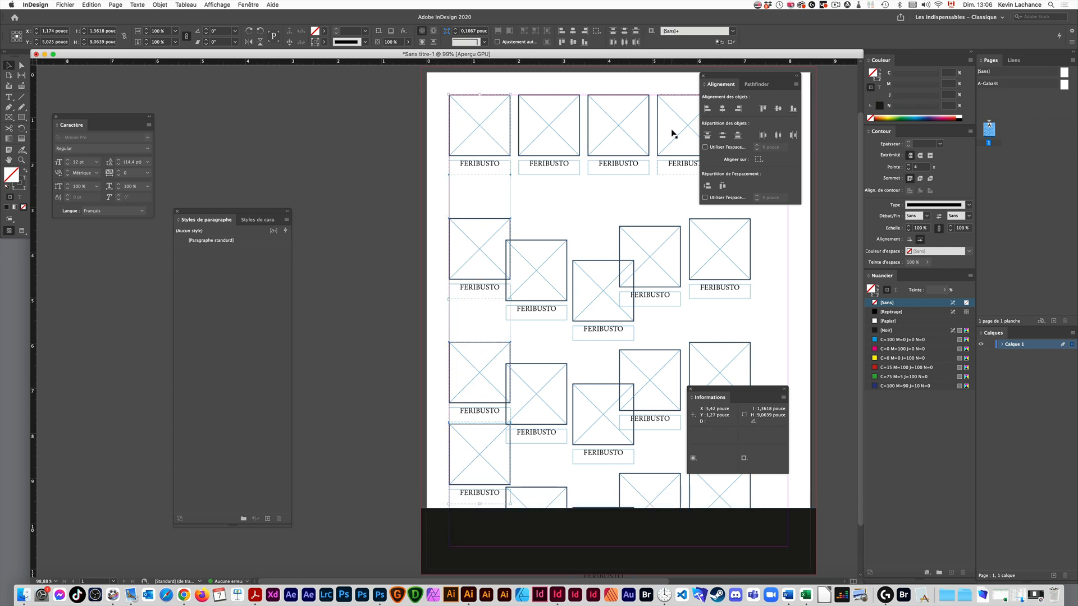
{"action": "left_click", "coordinate": [707, 187]}
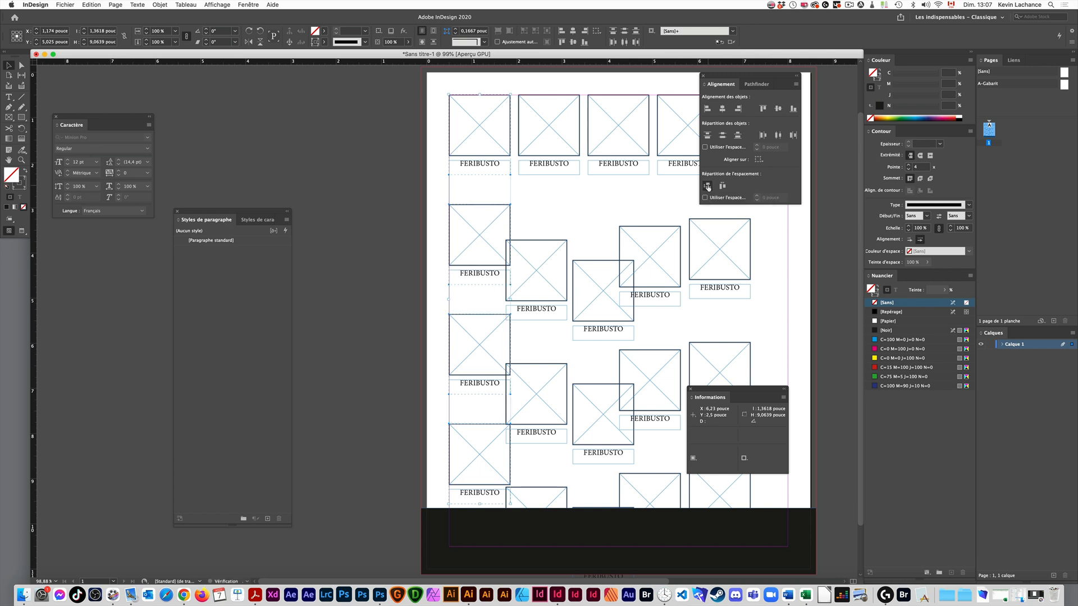
{"action": "key", "text": "space"}
{"action": "left_click_drag", "start_coordinate": [533, 267], "coordinate": [452, 263]}
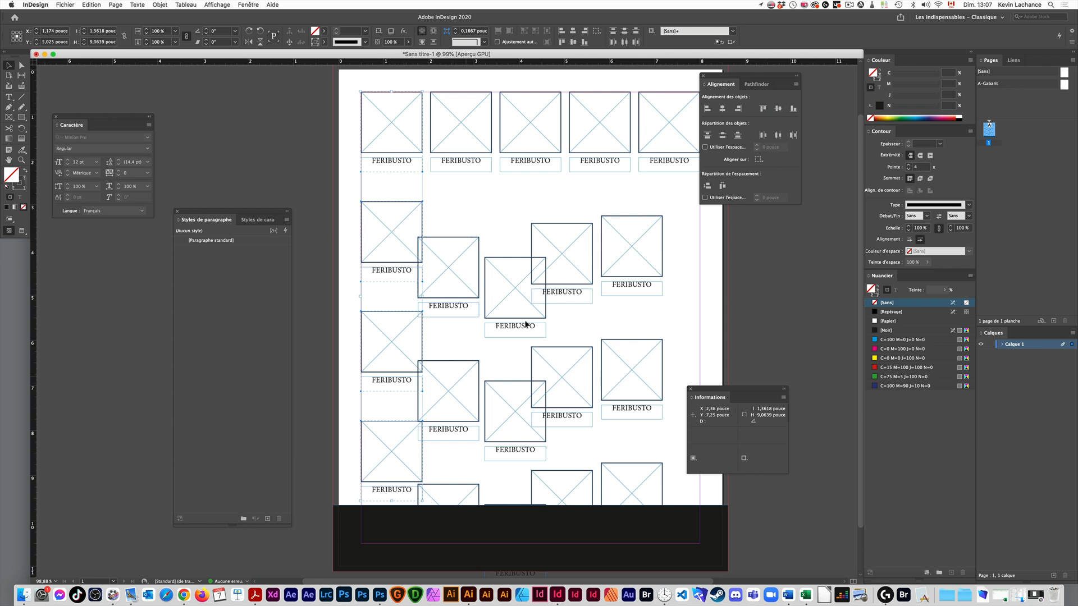
{"action": "left_click_drag", "start_coordinate": [685, 194], "coordinate": [386, 266]}
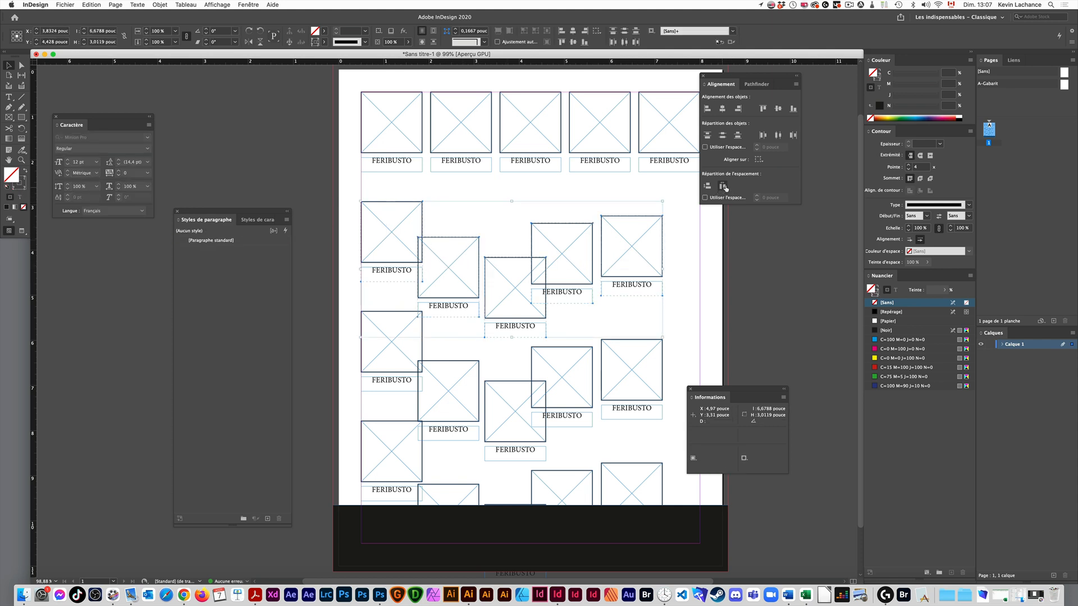
{"action": "left_click", "coordinate": [672, 285]}
{"action": "left_click_drag", "start_coordinate": [643, 258], "coordinate": [680, 259]}
{"action": "key", "text": "shift+super+z"}
{"action": "key", "text": "super+z"}
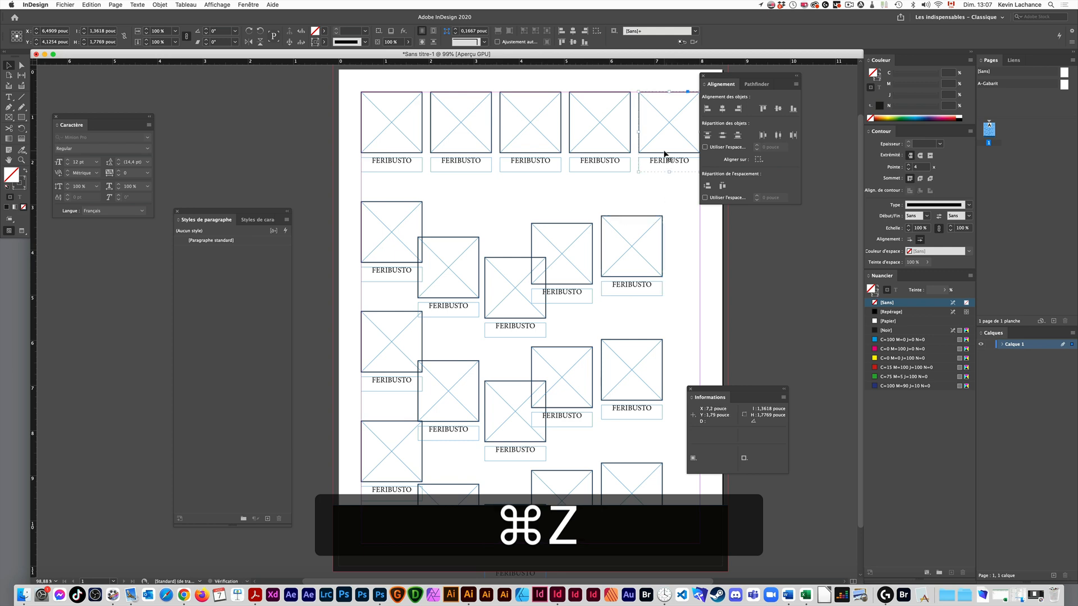
- Align the right edges of the fifth column's lower groups to the top row's last group as the key object
{"action": "key", "text": "shift+super+z"}
{"action": "left_click", "coordinate": [621, 245], "text": "shift"}
{"action": "left_click", "coordinate": [642, 361], "text": "shift"}
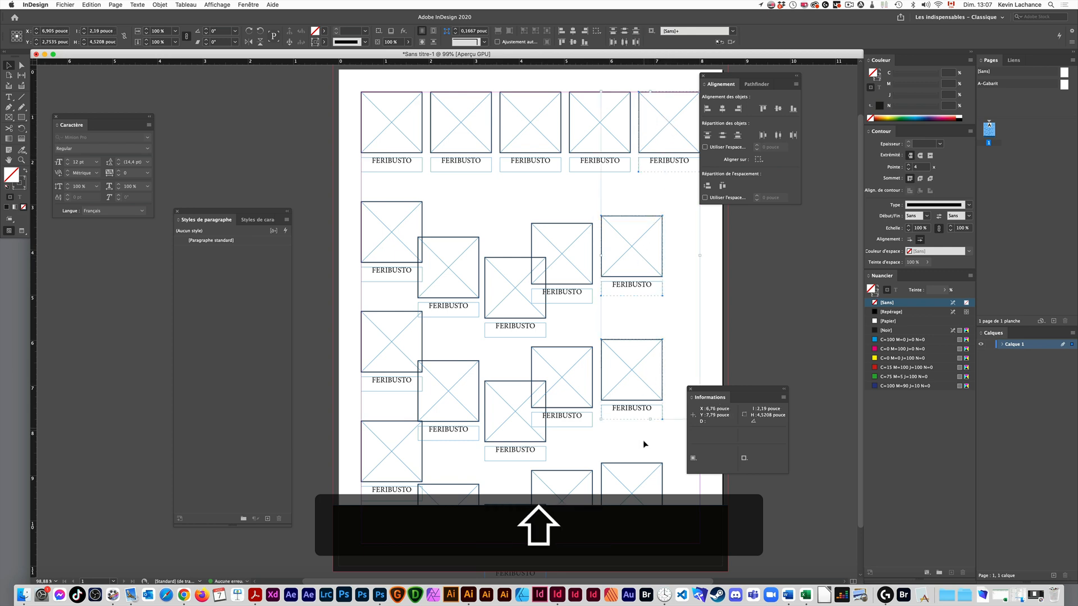
{"action": "left_click_drag", "start_coordinate": [641, 418], "coordinate": [565, 364]}
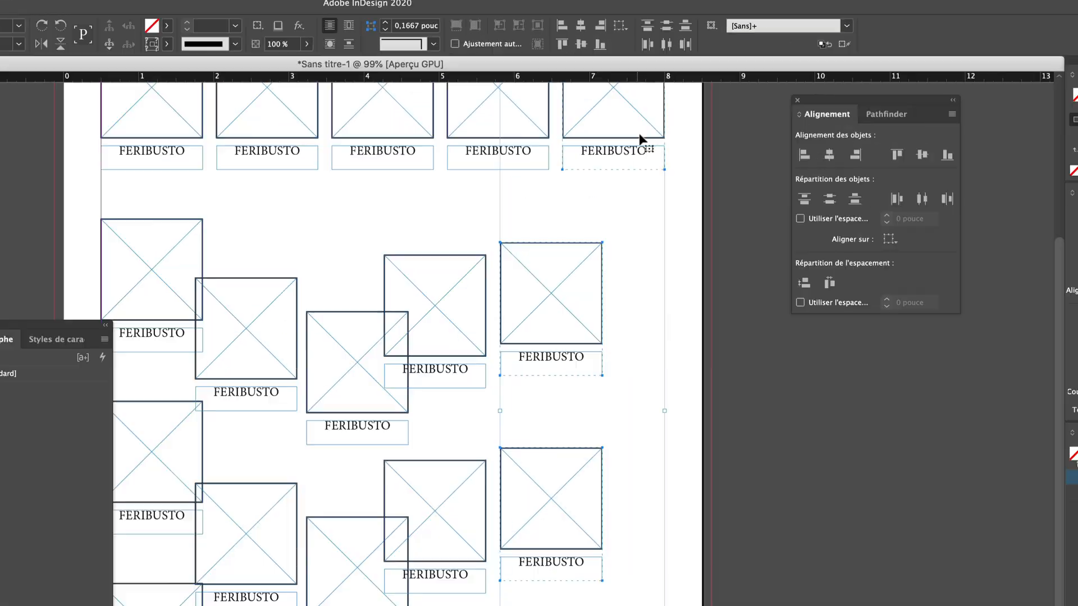
{"action": "left_click", "coordinate": [657, 135]}
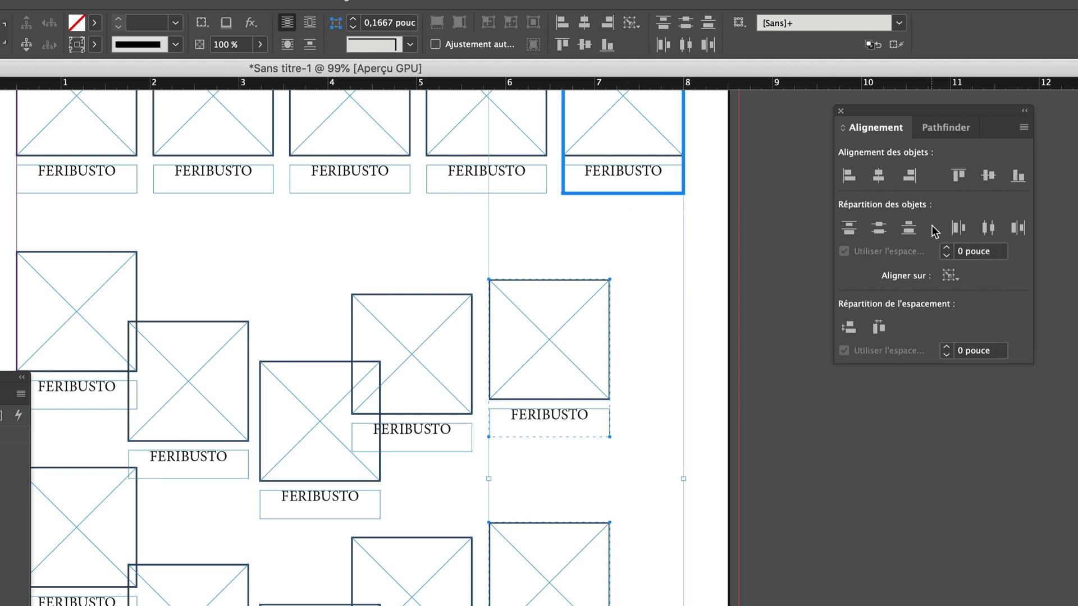
{"action": "left_click", "coordinate": [909, 176]}
{"action": "left_click", "coordinate": [706, 208]}
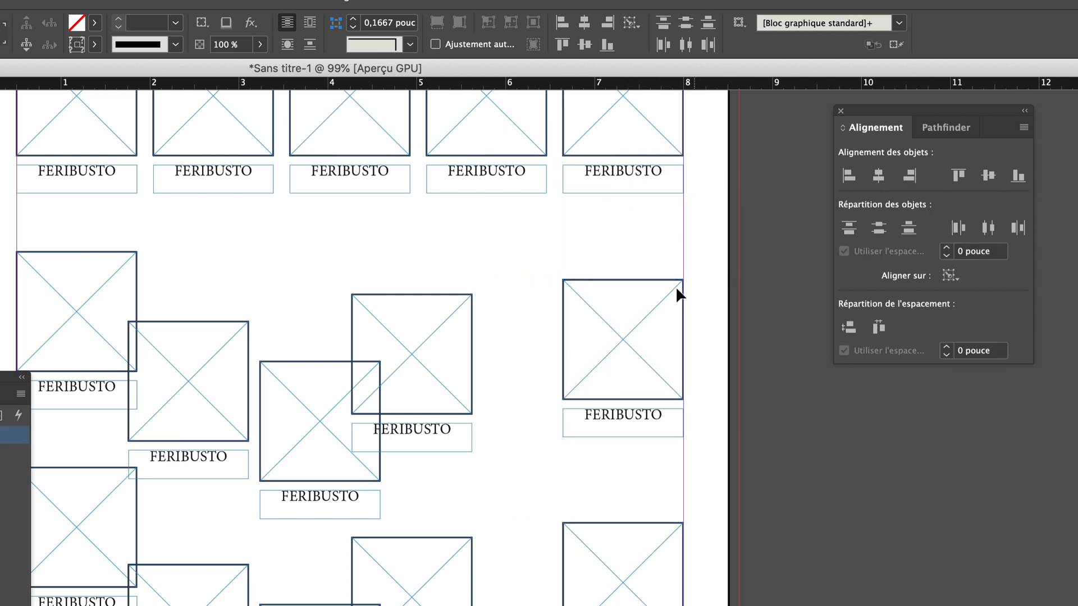
- Distribute the horizontal spacing of the second row's five groups evenly and align their top edges to the first group
{"action": "scroll", "coordinate": [617, 337], "scroll_direction": "left", "scroll_amount": 3}
{"action": "left_click_drag", "start_coordinate": [768, 251], "coordinate": [165, 421]}
{"action": "left_click", "coordinate": [875, 329]}
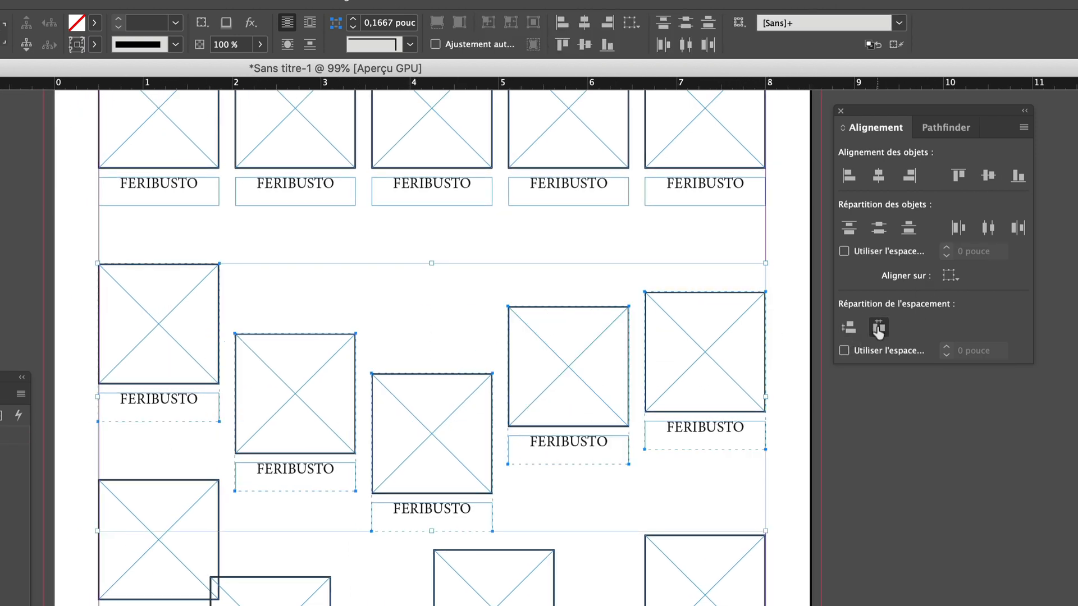
{"action": "left_click", "coordinate": [171, 308]}
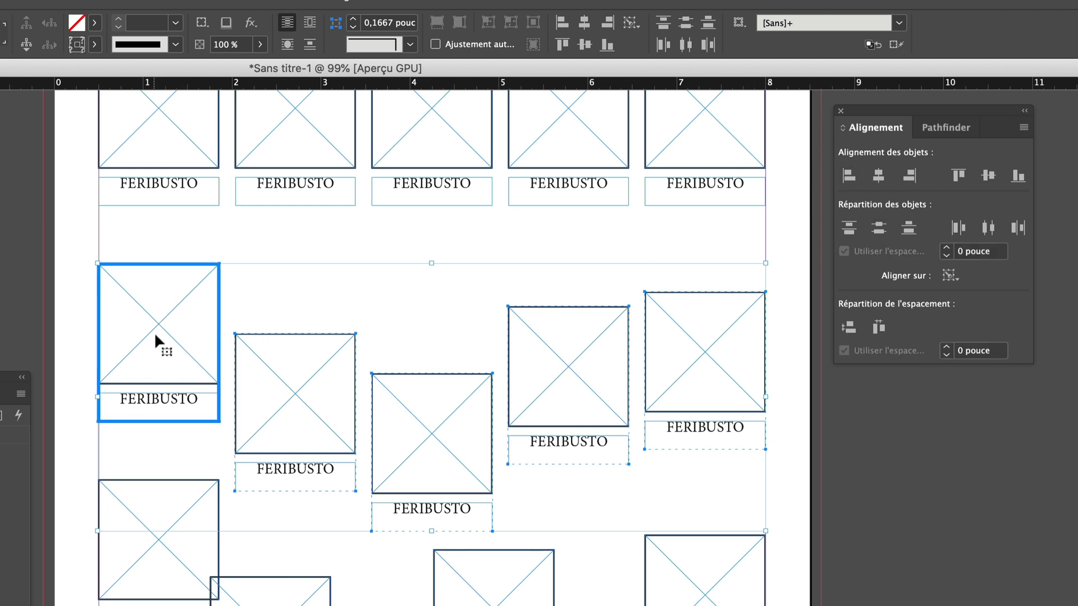
{"action": "left_click", "coordinate": [957, 177]}
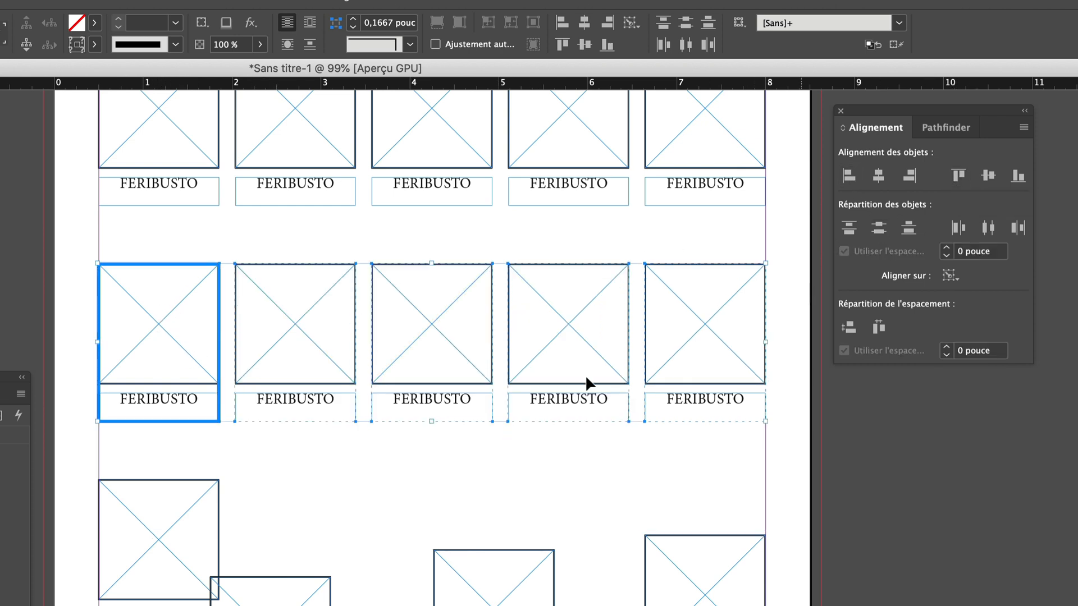
- Review the grid by selecting the top row's five groups and the first column's four groups
{"action": "left_click_drag", "start_coordinate": [336, 459], "coordinate": [571, 529]}
{"action": "left_click", "coordinate": [257, 454]}
{"action": "left_click_drag", "start_coordinate": [473, 449], "coordinate": [355, 505]}
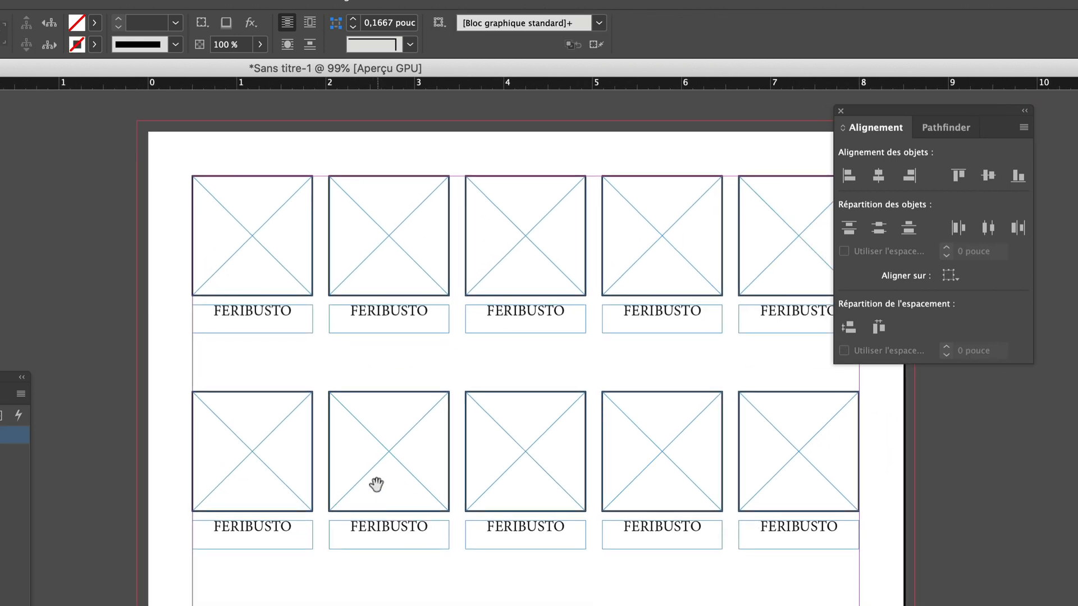
{"action": "left_click_drag", "start_coordinate": [526, 227], "coordinate": [864, 242]}
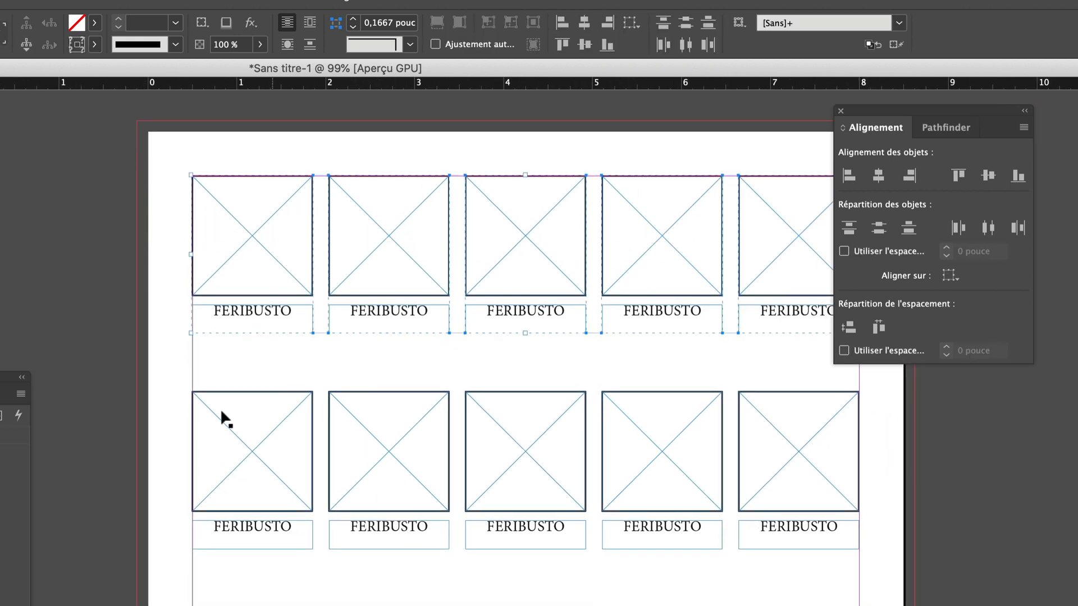
{"action": "left_click_drag", "start_coordinate": [141, 259], "coordinate": [232, 558]}
{"action": "left_click_drag", "start_coordinate": [395, 306], "coordinate": [397, 479]}
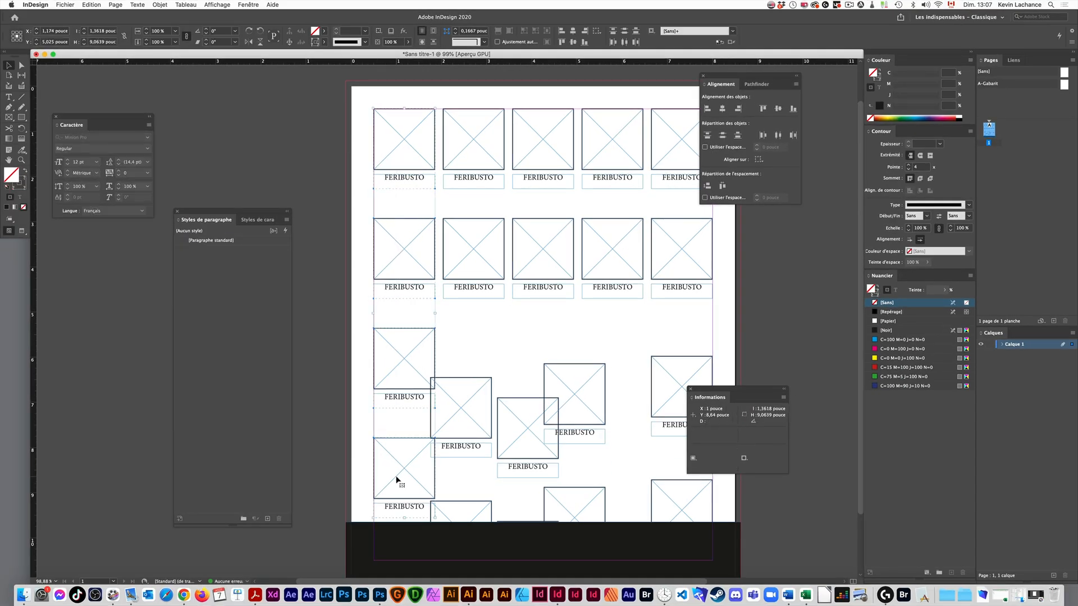
- Align the top edges of the third row's five groups to its first group and distribute their horizontal spacing evenly
{"action": "left_click_drag", "start_coordinate": [352, 324], "coordinate": [714, 415]}
{"action": "left_click", "coordinate": [403, 360]}
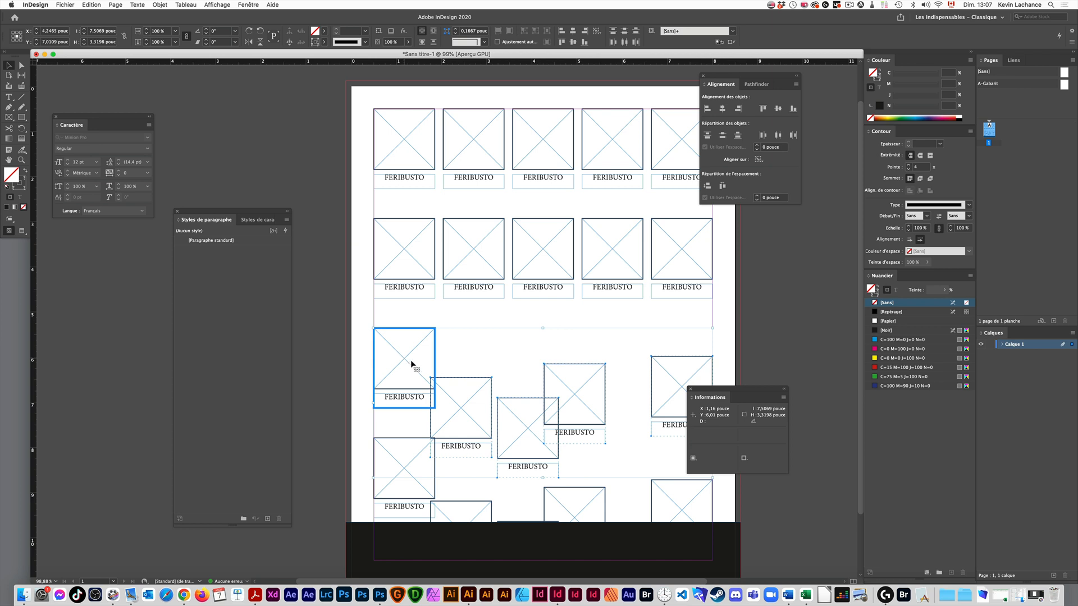
{"action": "left_click", "coordinate": [762, 109]}
{"action": "left_click", "coordinate": [748, 299]}
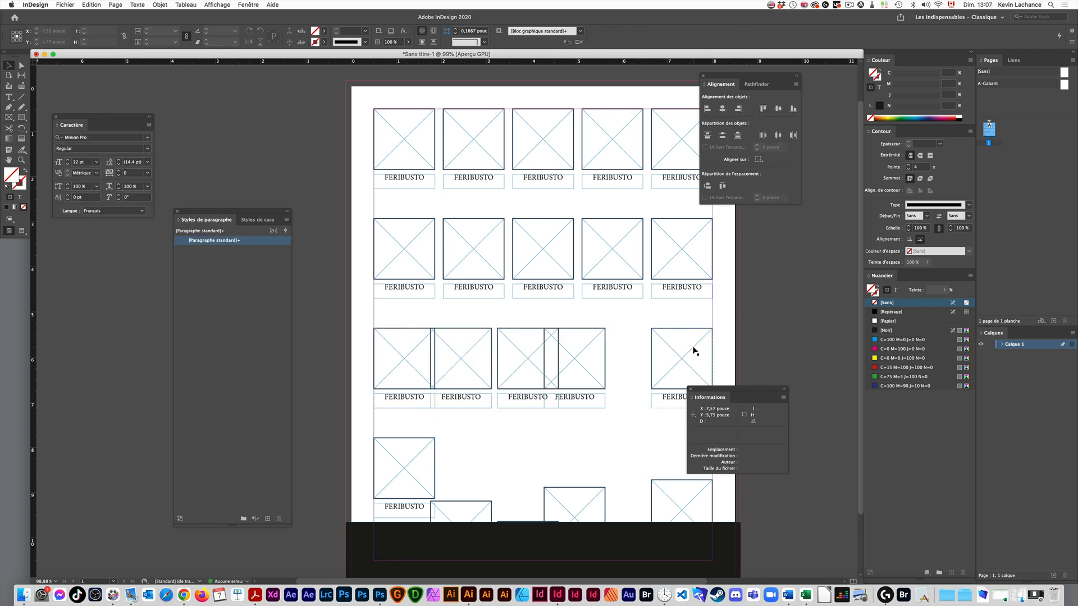
{"action": "left_click_drag", "start_coordinate": [733, 318], "coordinate": [393, 372]}
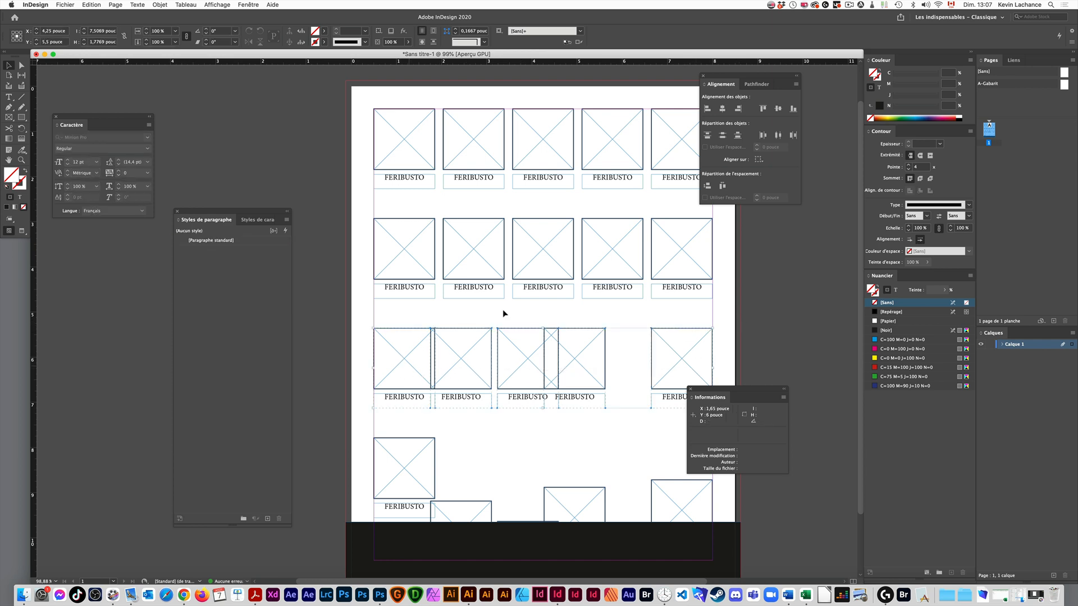
{"action": "left_click", "coordinate": [722, 188]}
- Align the top edges of the bottom row's five groups to its first group, leaving the black footer out of the selection
{"action": "scroll", "coordinate": [570, 435], "scroll_direction": "down", "scroll_amount": 3}
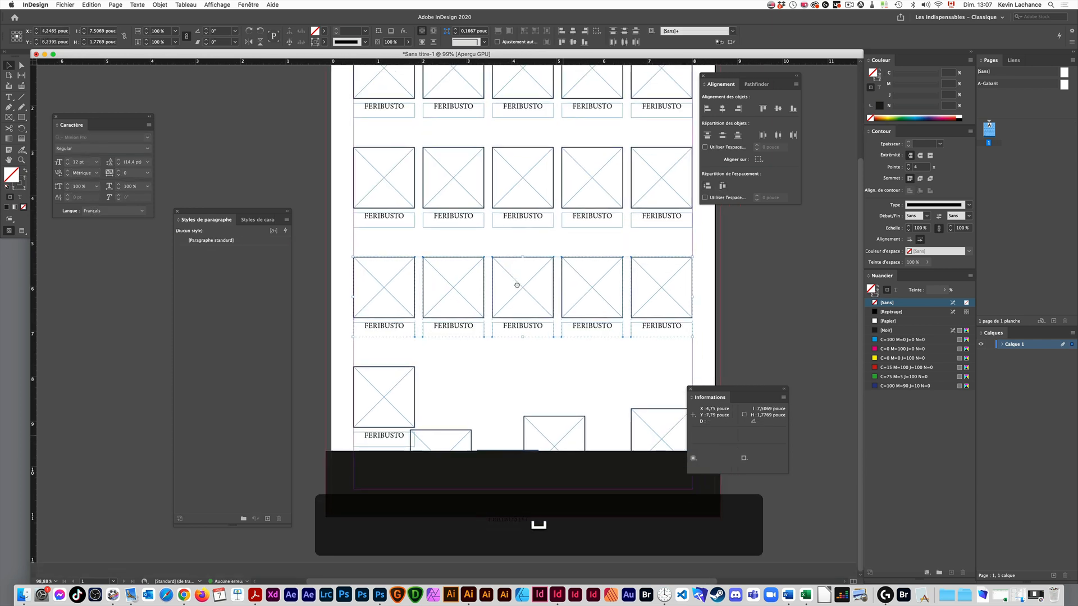
{"action": "scroll", "coordinate": [517, 254], "scroll_direction": "right", "scroll_amount": 2}
{"action": "left_click_drag", "start_coordinate": [644, 378], "coordinate": [349, 414]}
{"action": "left_click", "coordinate": [349, 414]}
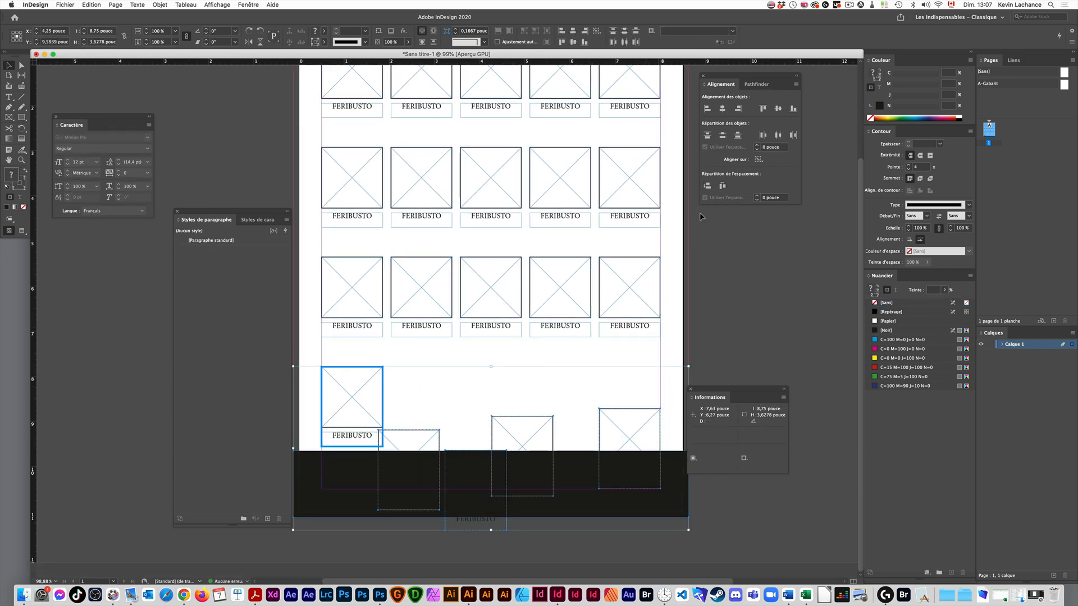
{"action": "left_click", "coordinate": [762, 109]}
{"action": "key", "text": "super+z"}
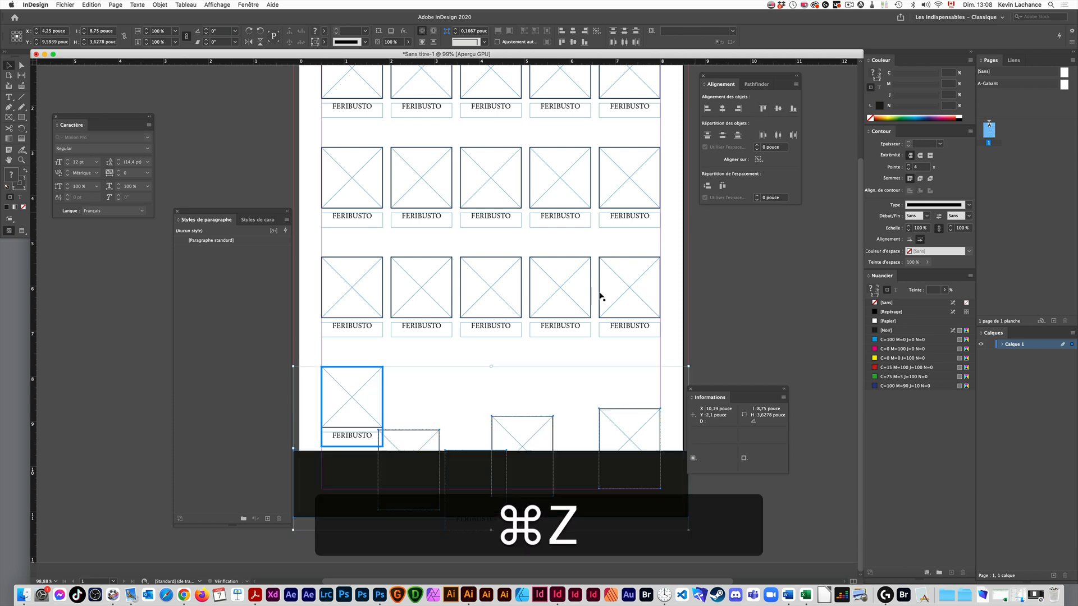
{"action": "key", "text": "super+shift+z"}
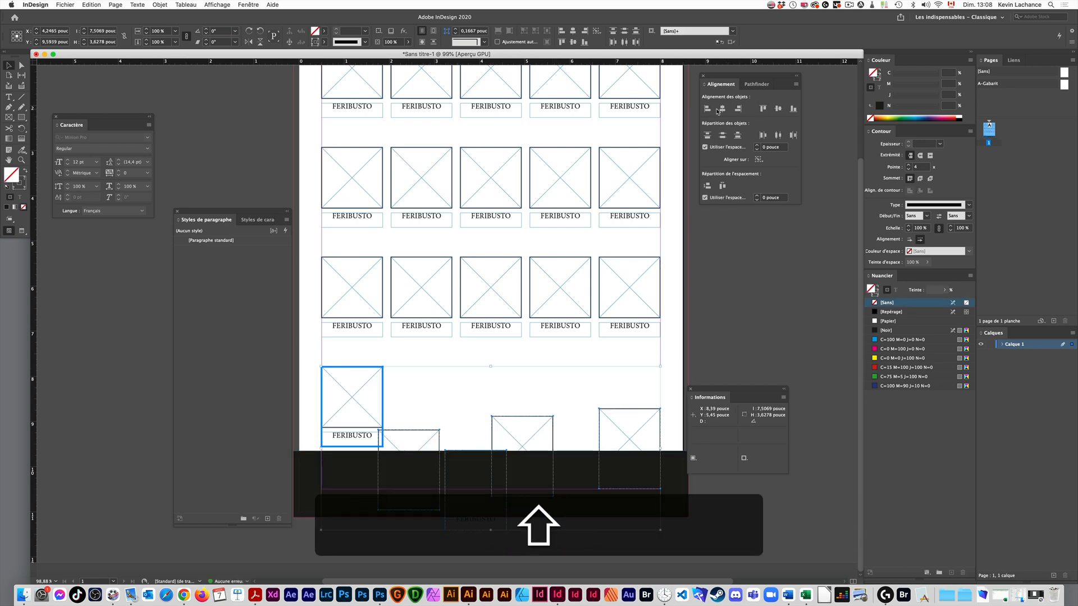
{"action": "left_click", "coordinate": [761, 109]}
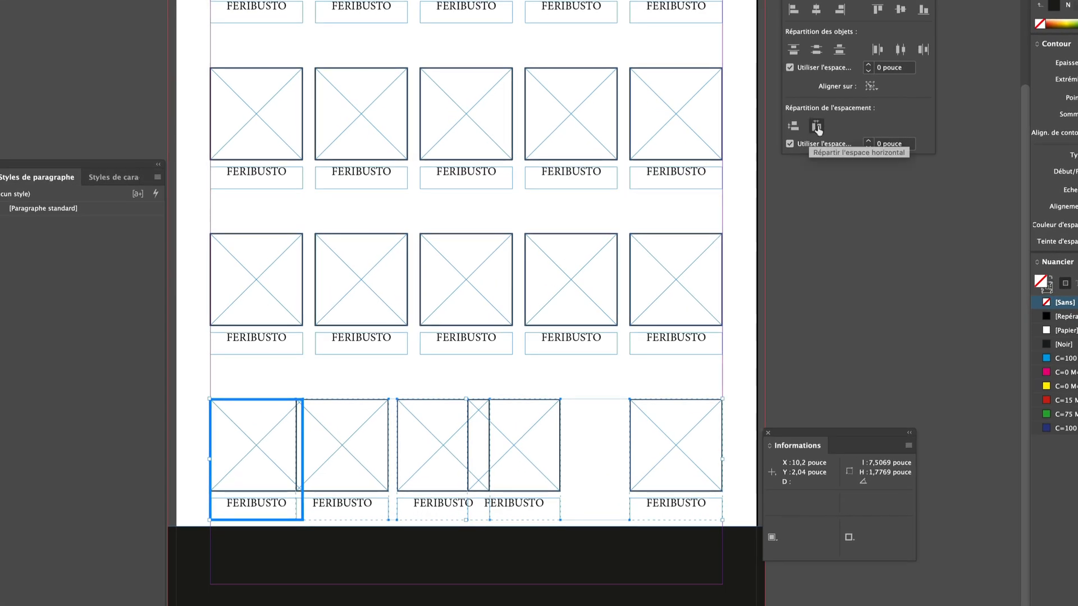
- Try distributing the bottom row horizontally from its first group with a fixed spacing of 0 pouce, and undo it
{"action": "left_click", "coordinate": [723, 185]}
{"action": "key", "text": "super+z"}
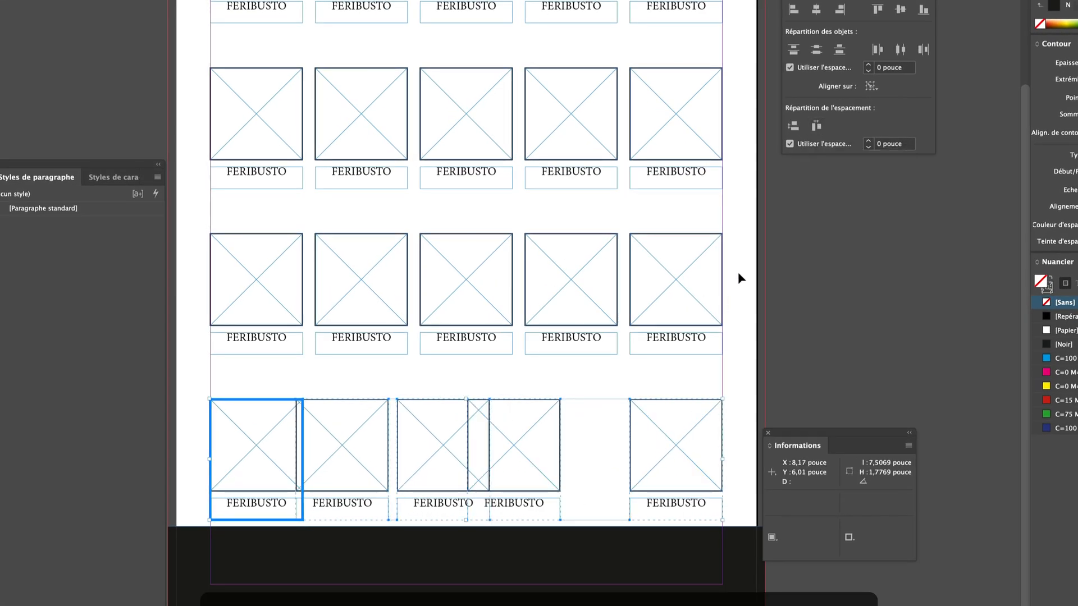
{"action": "key", "text": "super+z"}
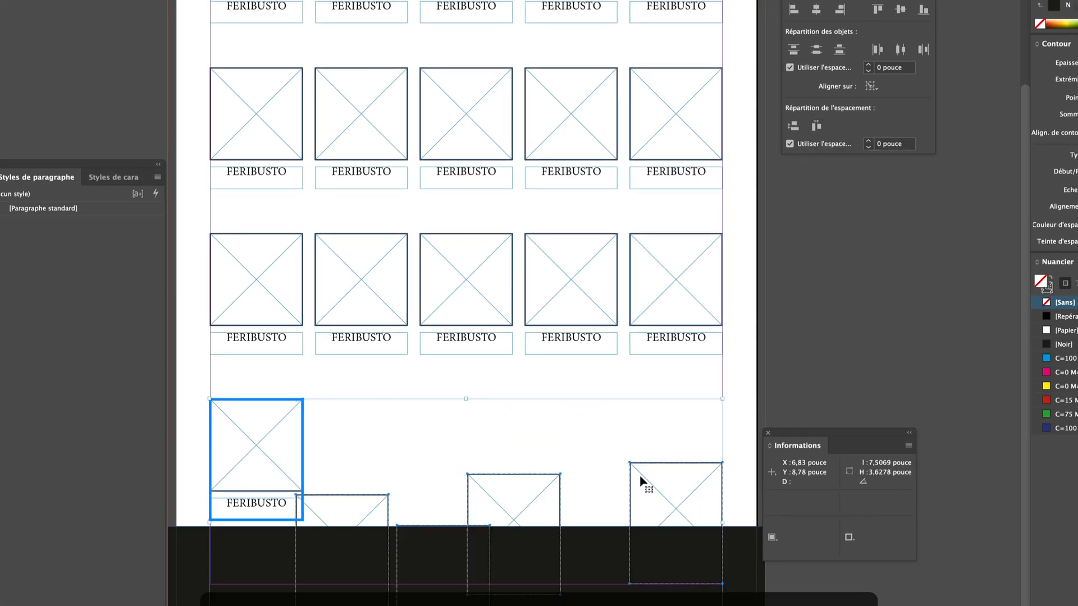
{"action": "key", "text": "shift+super+z"}
{"action": "key", "text": "shift+super+z"}
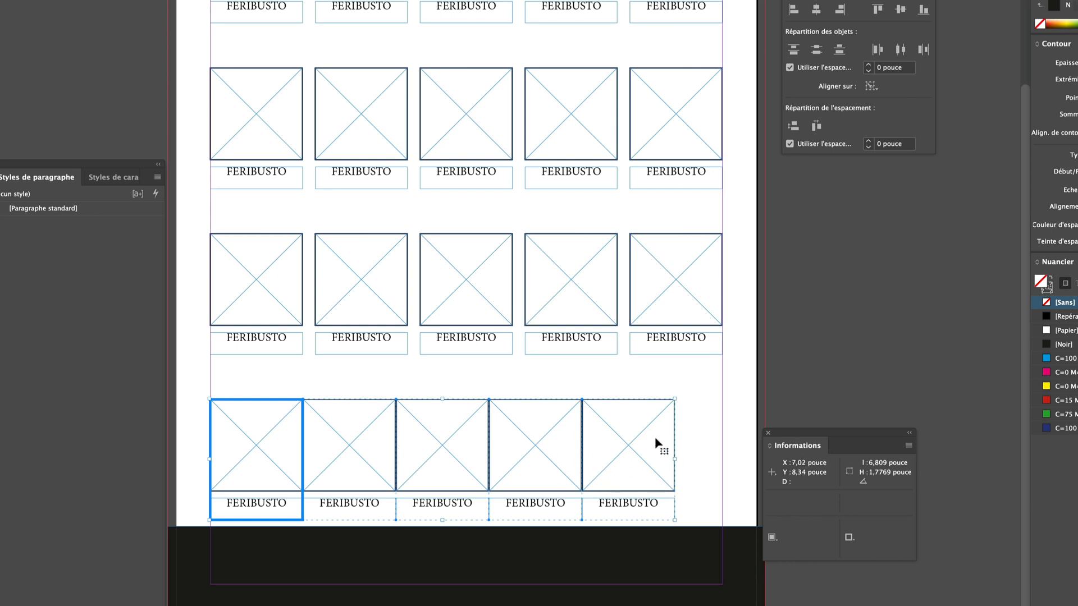
{"action": "key", "text": "super+z"}
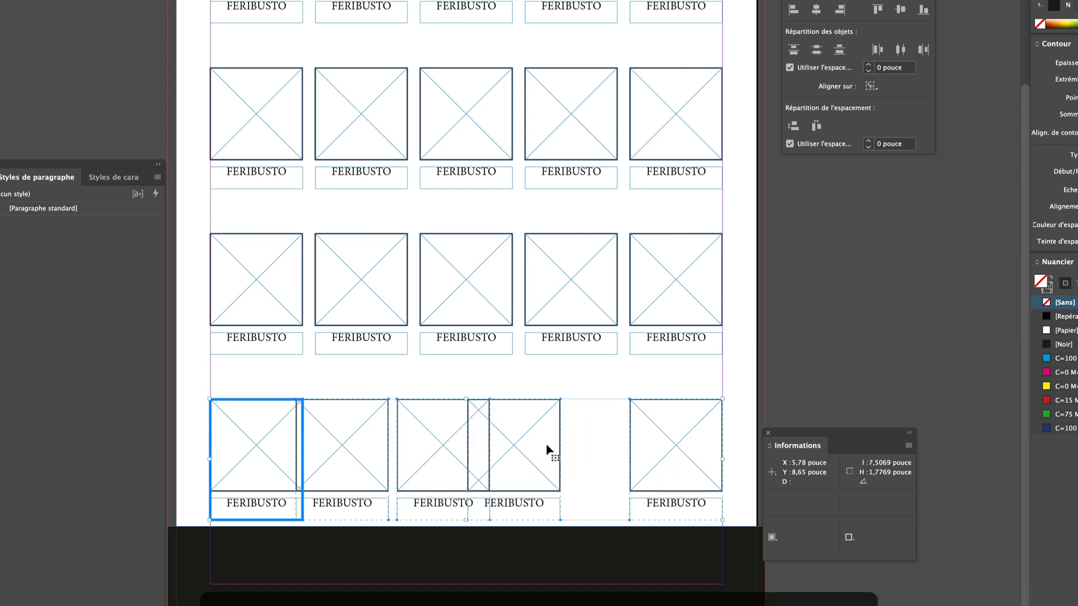
- Turn off the fixed spacing value, set [Aligner sur la sélection] and distribute the bottom row's horizontal spacing evenly
{"action": "left_click", "coordinate": [898, 144]}
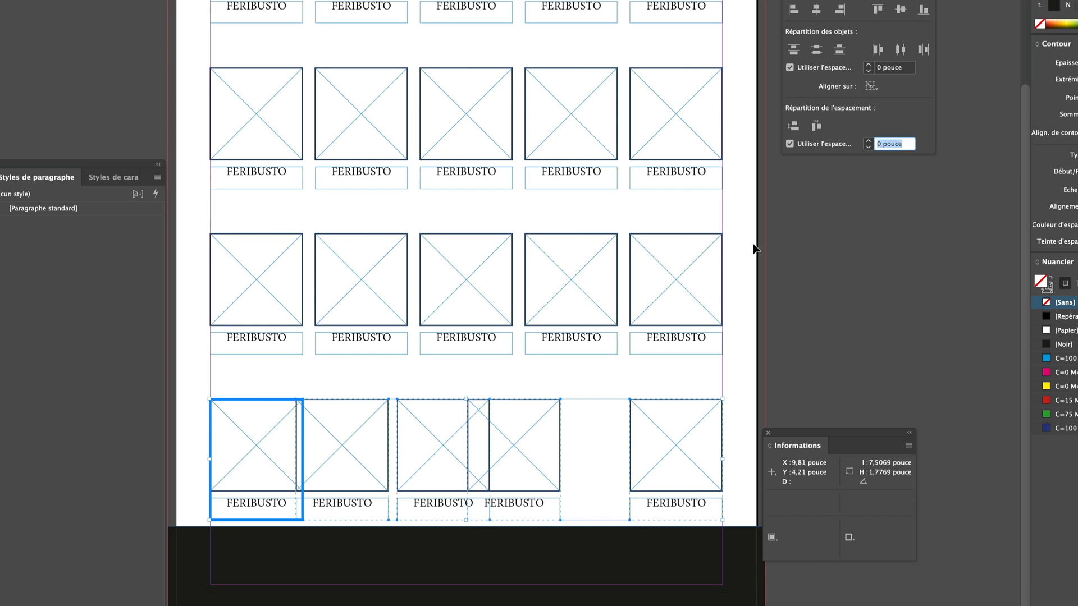
{"action": "left_click", "coordinate": [789, 144]}
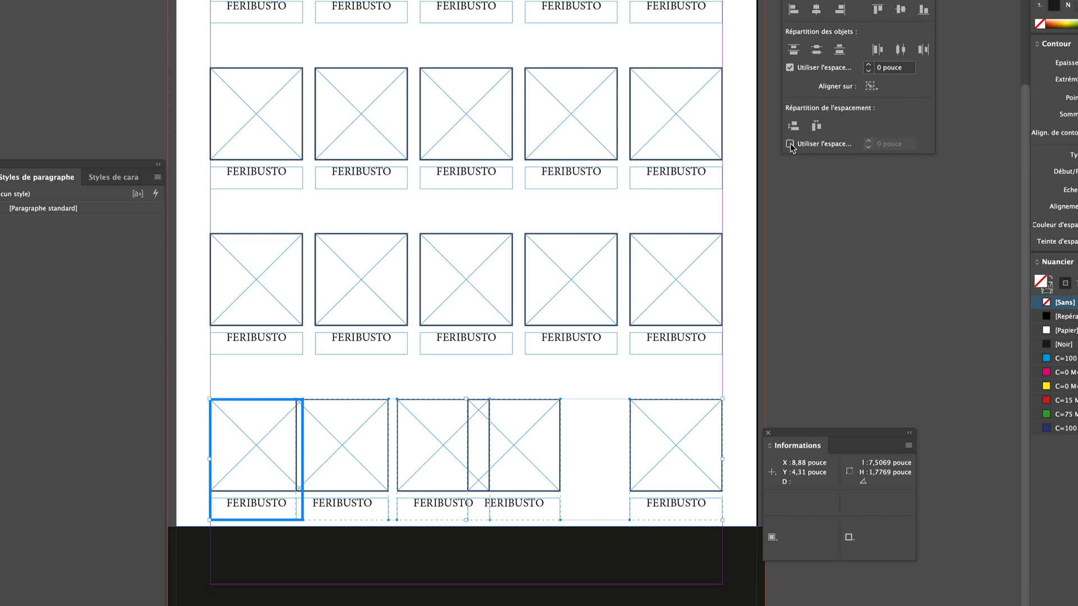
{"action": "left_click", "coordinate": [816, 125]}
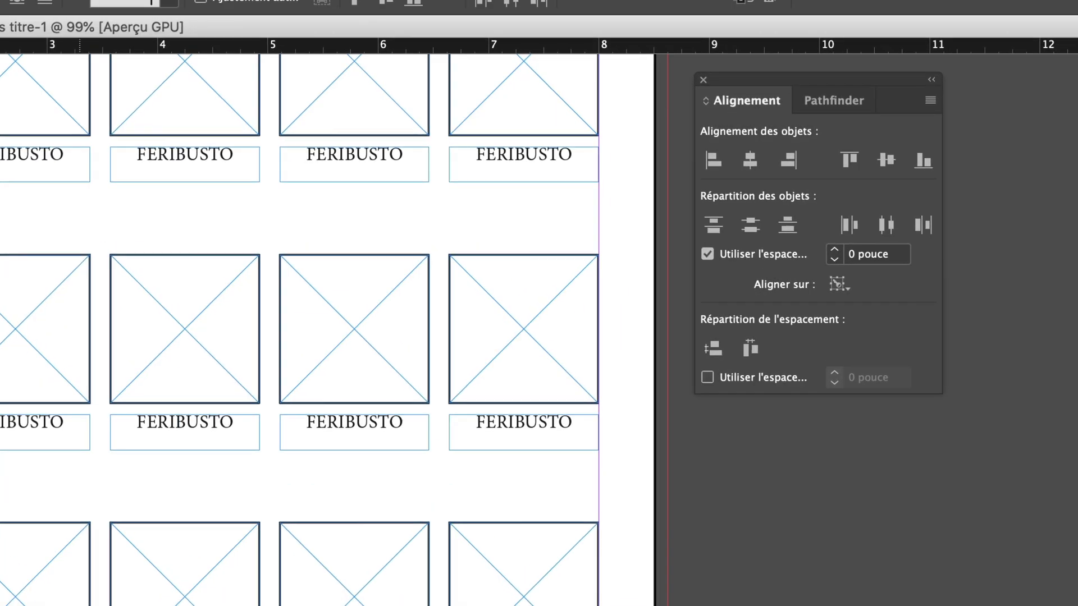
{"action": "left_click", "coordinate": [876, 89]}
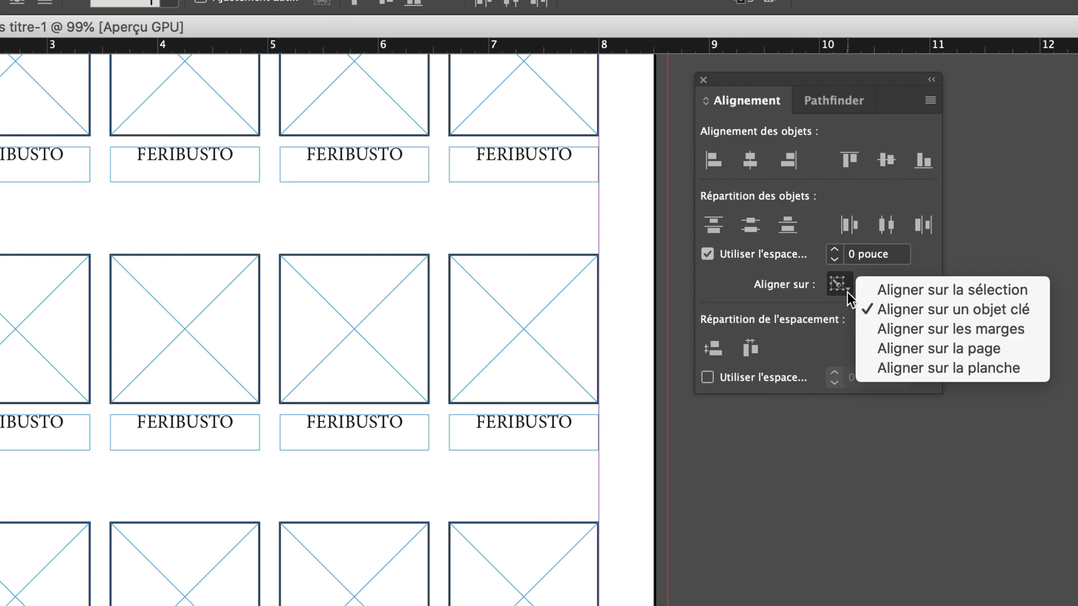
{"action": "left_click", "coordinate": [888, 289]}
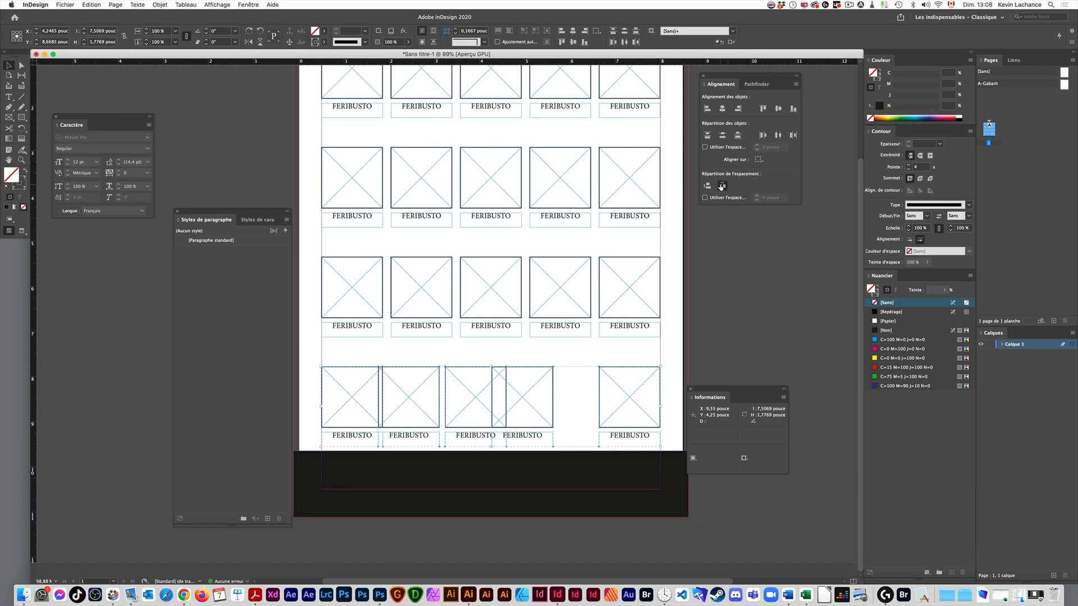
{"action": "left_click", "coordinate": [722, 186]}
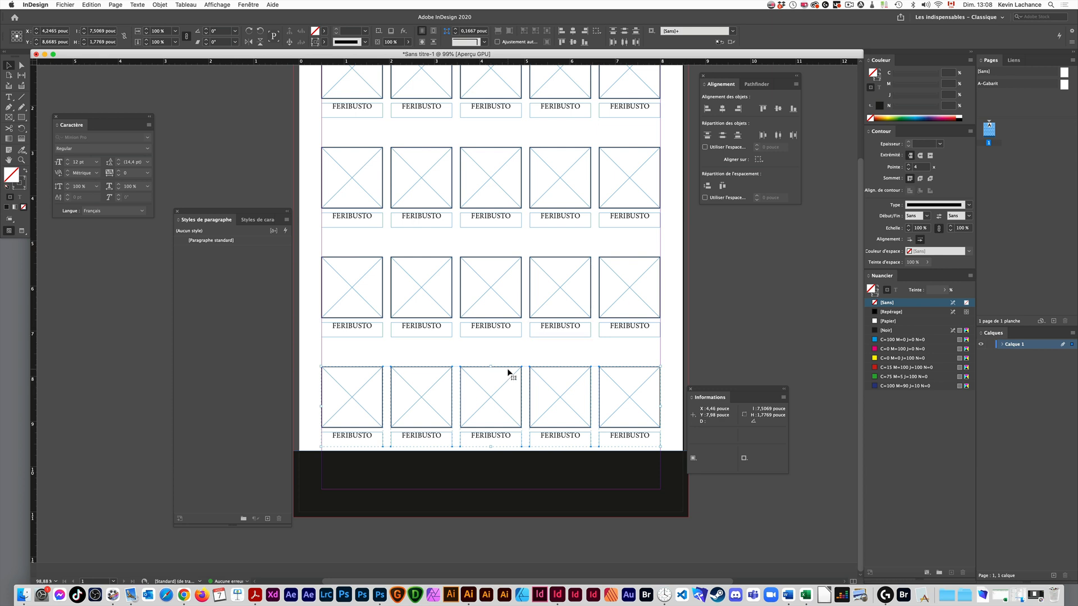
- Undo and redo the bottom row's horizontal distribution, ending with it undone
{"action": "key", "text": "super+z"}
{"action": "key", "text": "super+z"}
{"action": "left_click", "coordinate": [352, 375]}
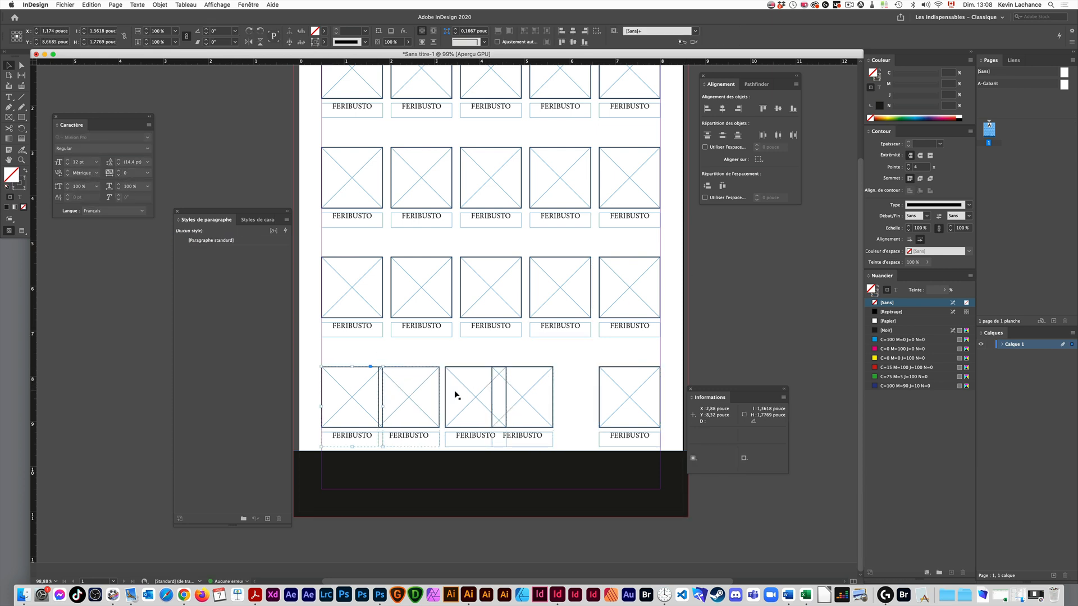
{"action": "key", "text": "shift+super+z"}
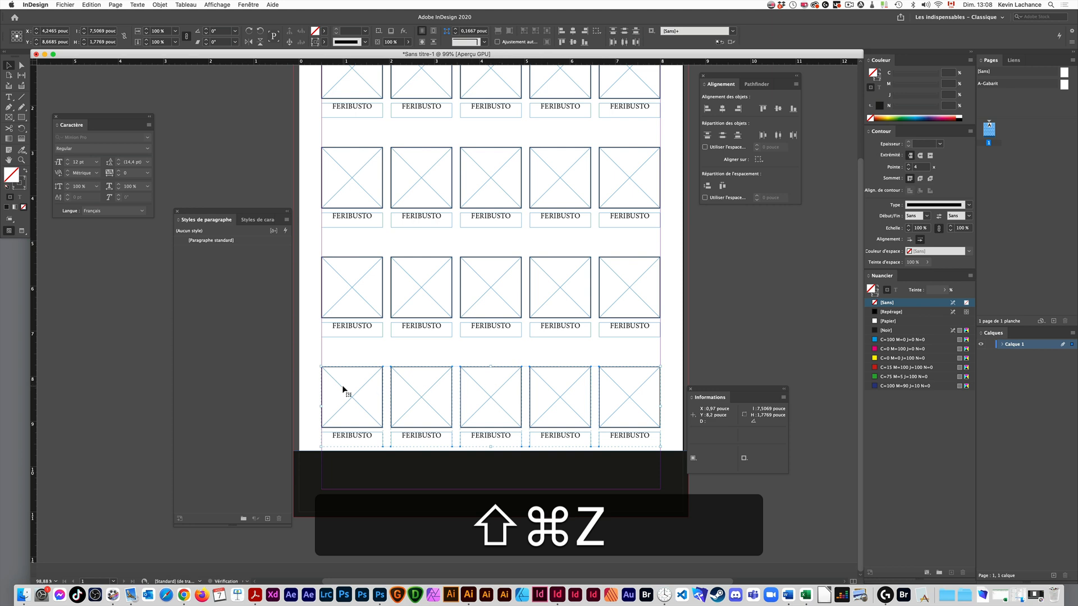
{"action": "key", "text": "shift+super+z"}
{"action": "key", "text": "super+z"}
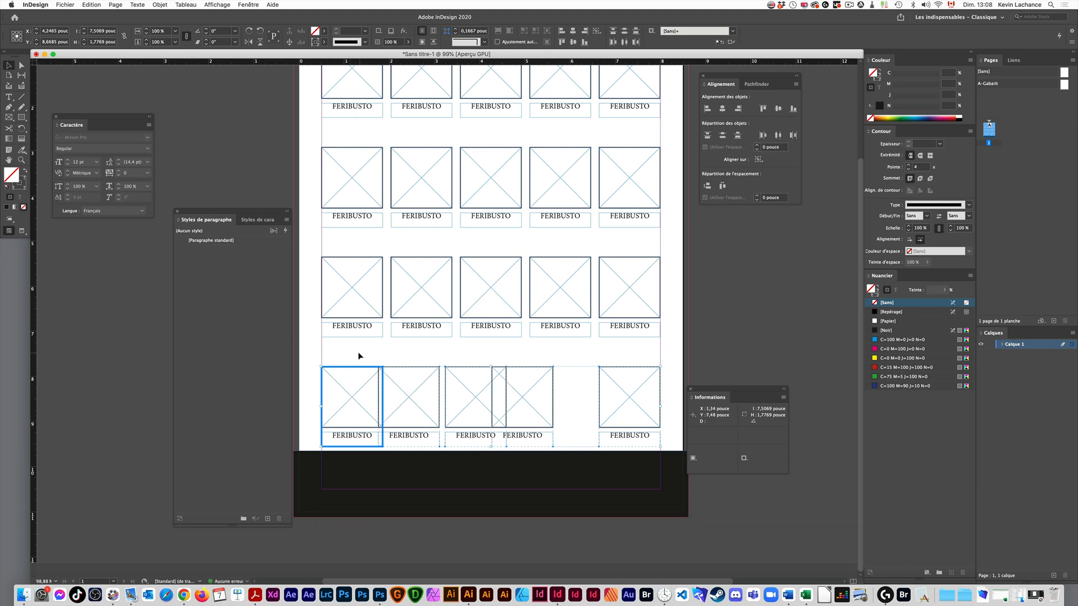
- Compress the top row's five groups into a row about 4.94 pouce wide by reducing the spacing between them proportionally
{"action": "left_click_drag", "start_coordinate": [360, 356], "coordinate": [587, 404]}
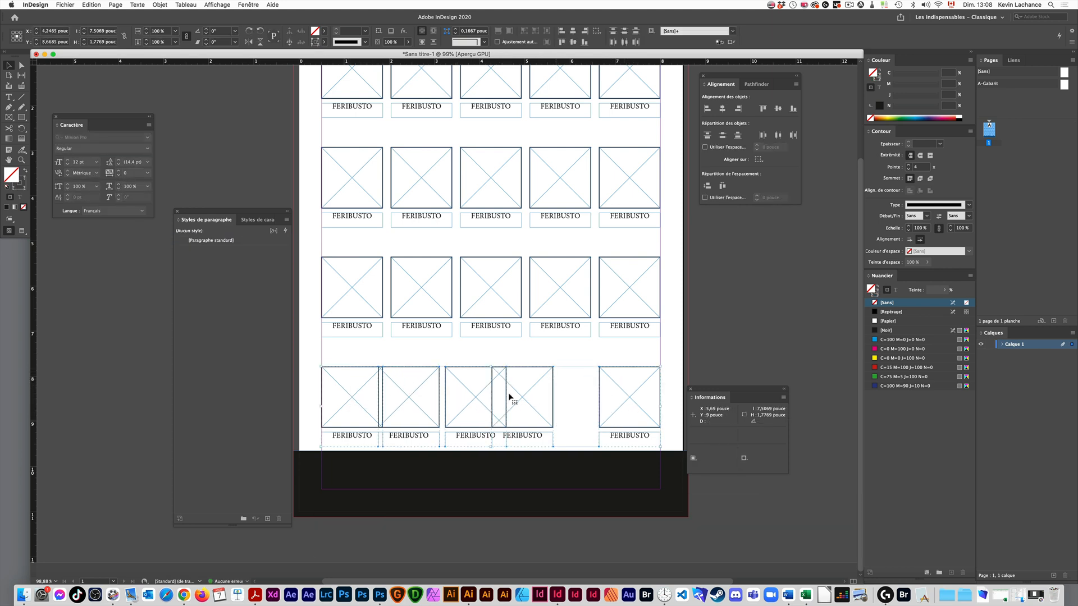
{"action": "left_click", "coordinate": [638, 389]}
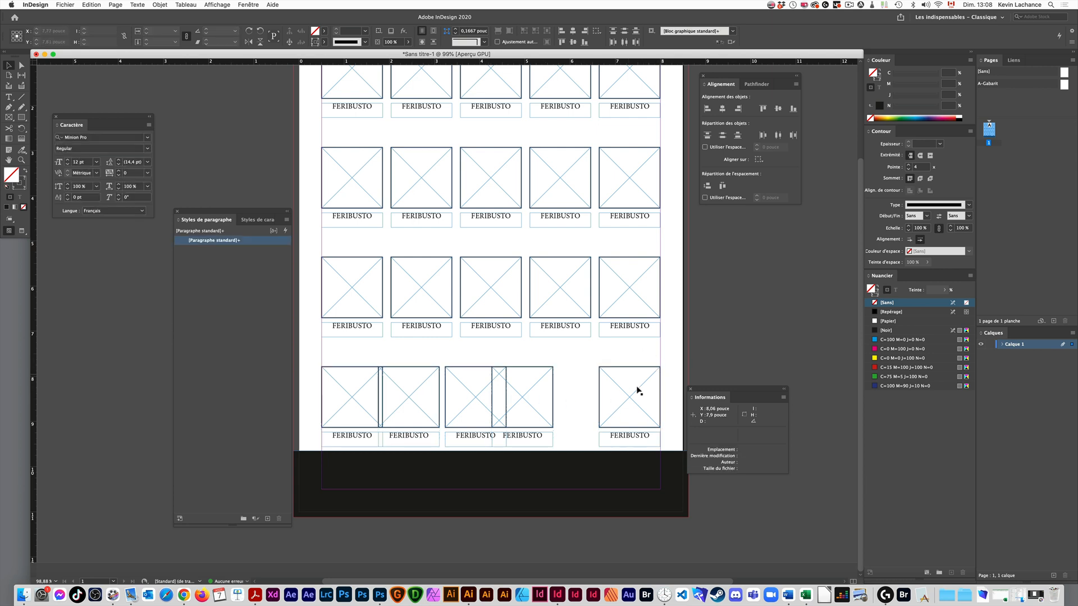
{"action": "key", "text": "space"}
{"action": "left_click_drag", "start_coordinate": [578, 354], "coordinate": [562, 461]}
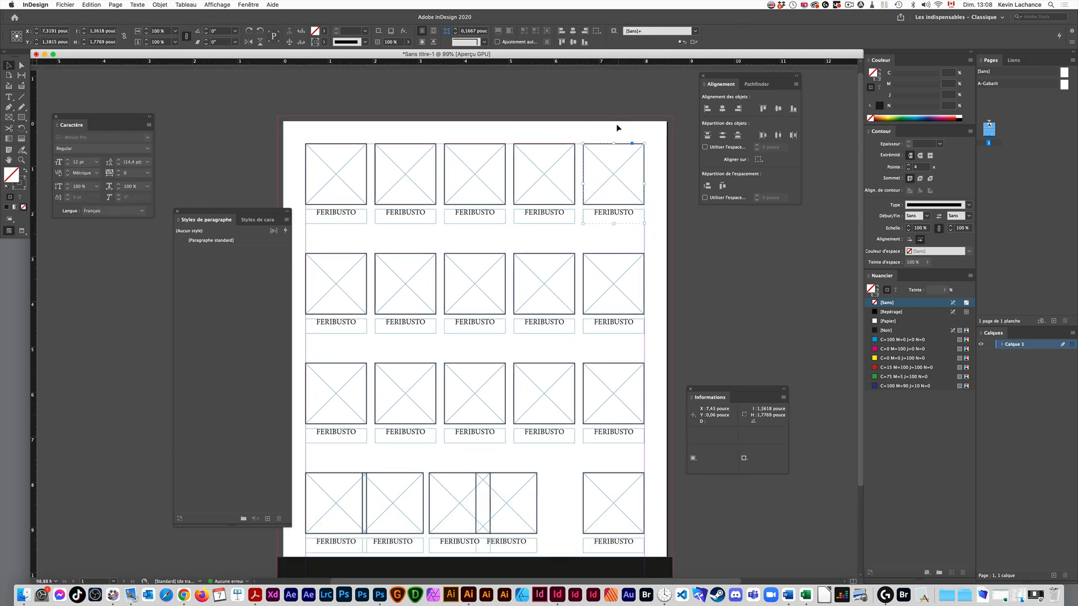
{"action": "left_click_drag", "start_coordinate": [619, 122], "coordinate": [301, 207]}
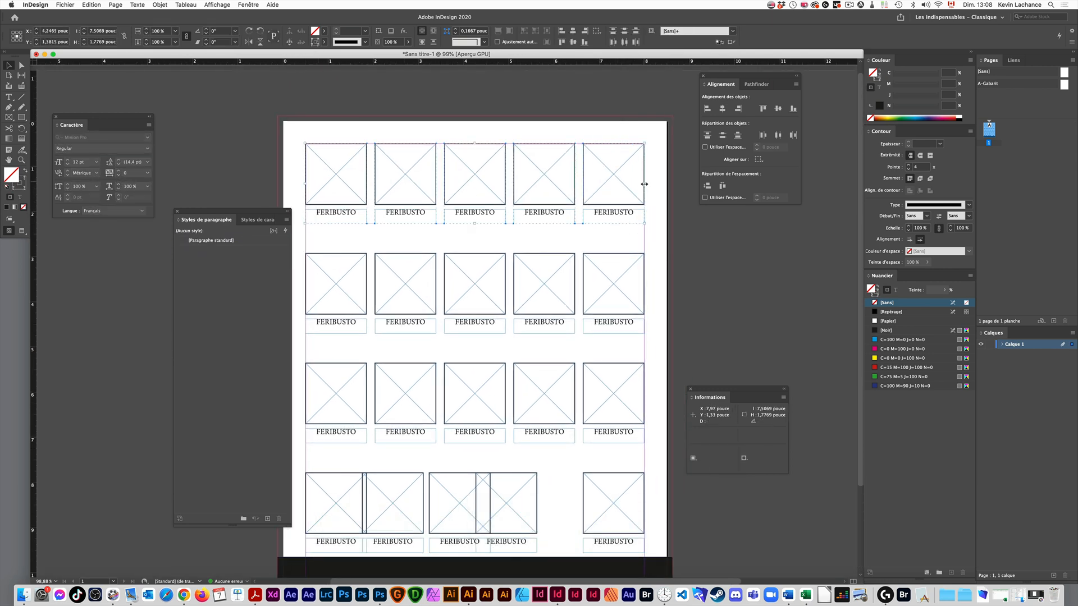
{"action": "key", "text": "space"}
{"action": "left_click_drag", "start_coordinate": [644, 184], "coordinate": [533, 220]}
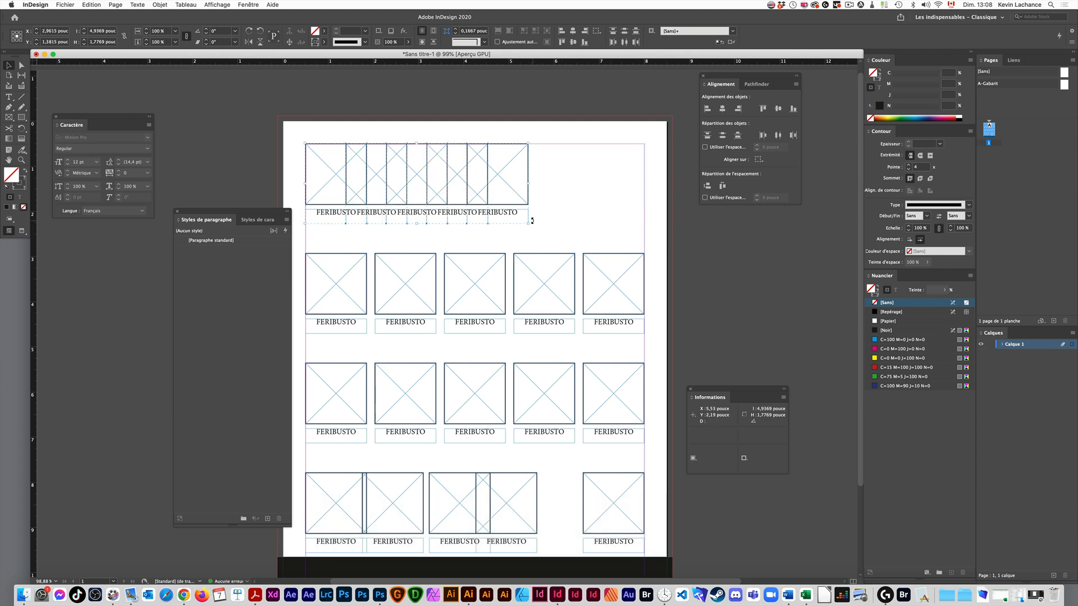
{"action": "left_click", "coordinate": [582, 208]}
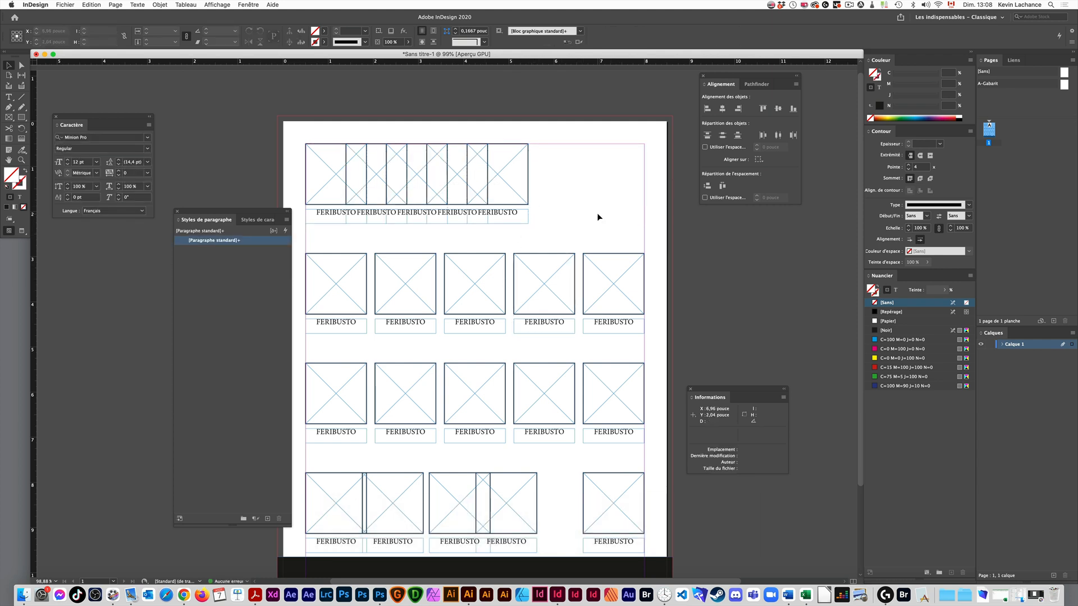
- Set [Aligner sur les marges] and distribute the top row's five groups with even horizontal spacing between the page margins
{"action": "left_click_drag", "start_coordinate": [568, 128], "coordinate": [328, 175]}
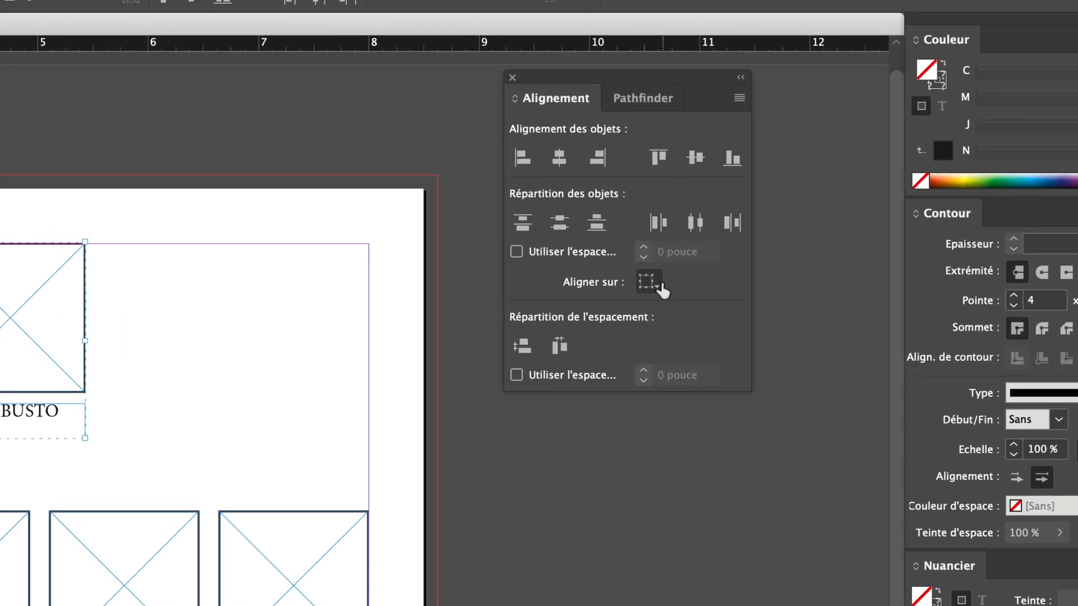
{"action": "left_click", "coordinate": [658, 285]}
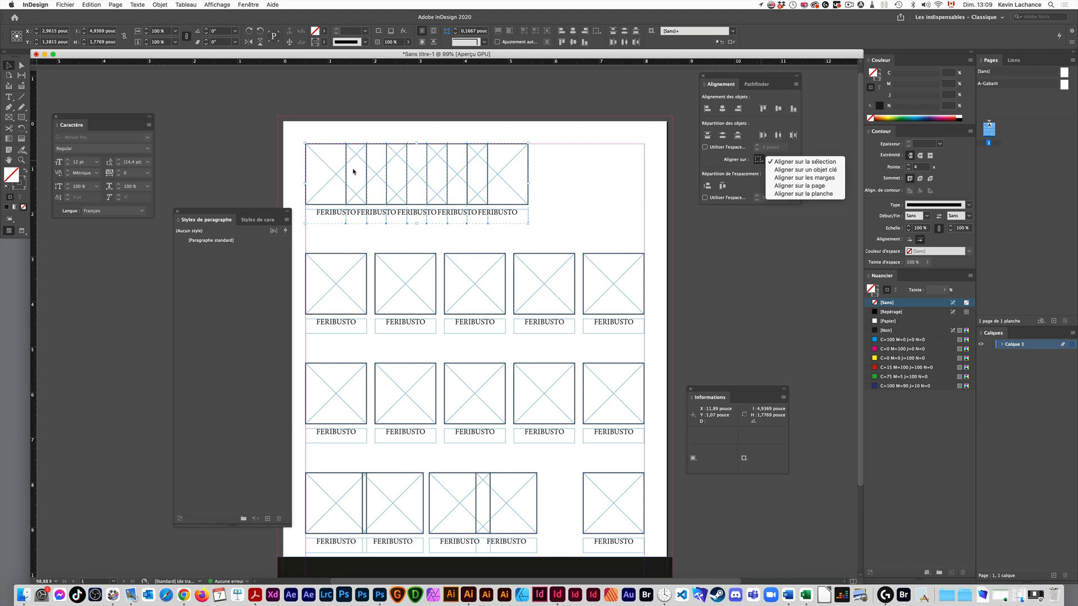
{"action": "left_click", "coordinate": [807, 179]}
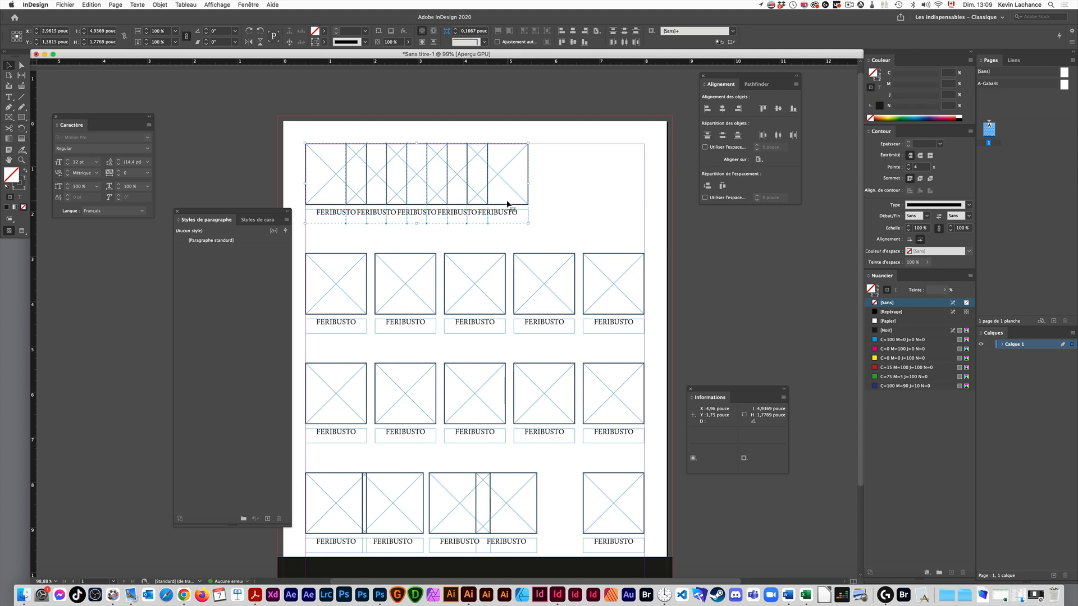
{"action": "left_click_drag", "start_coordinate": [615, 303], "coordinate": [617, 278]}
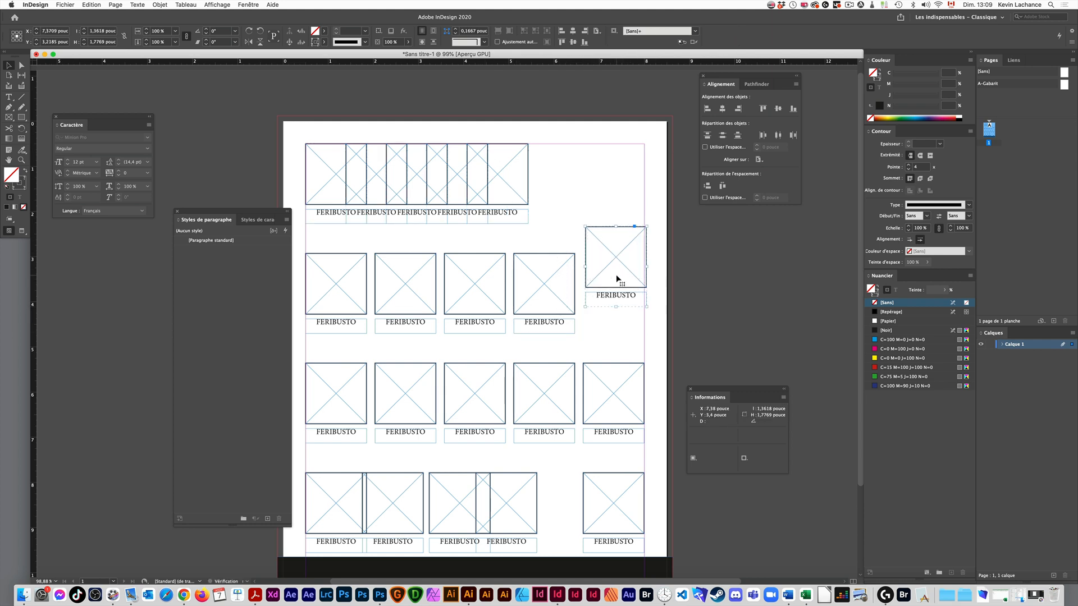
{"action": "key", "text": "super+z"}
{"action": "left_click", "coordinate": [369, 216]}
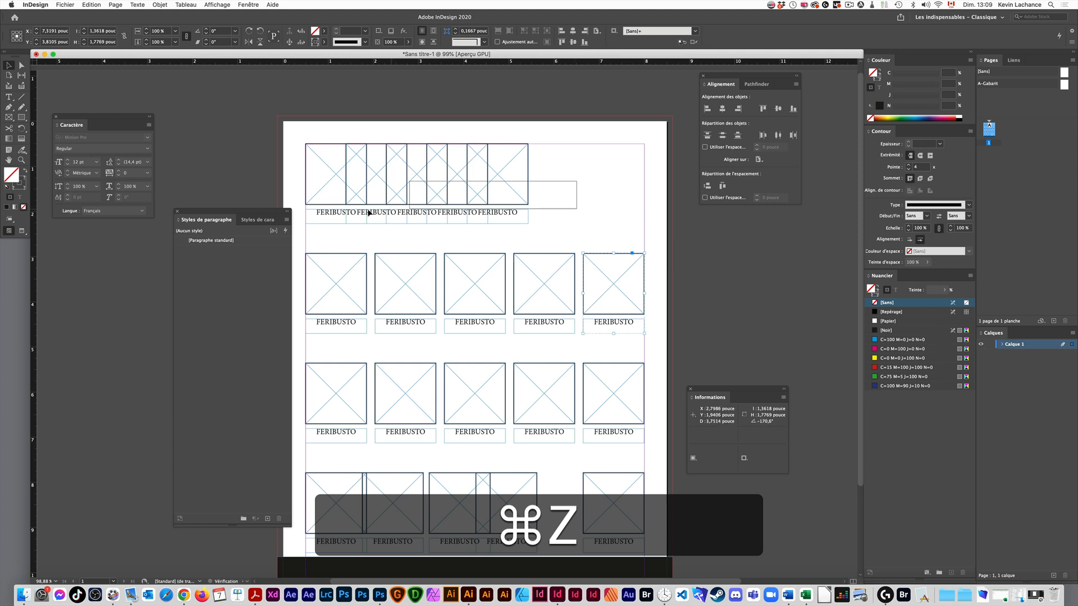
{"action": "left_click", "coordinate": [723, 185]}
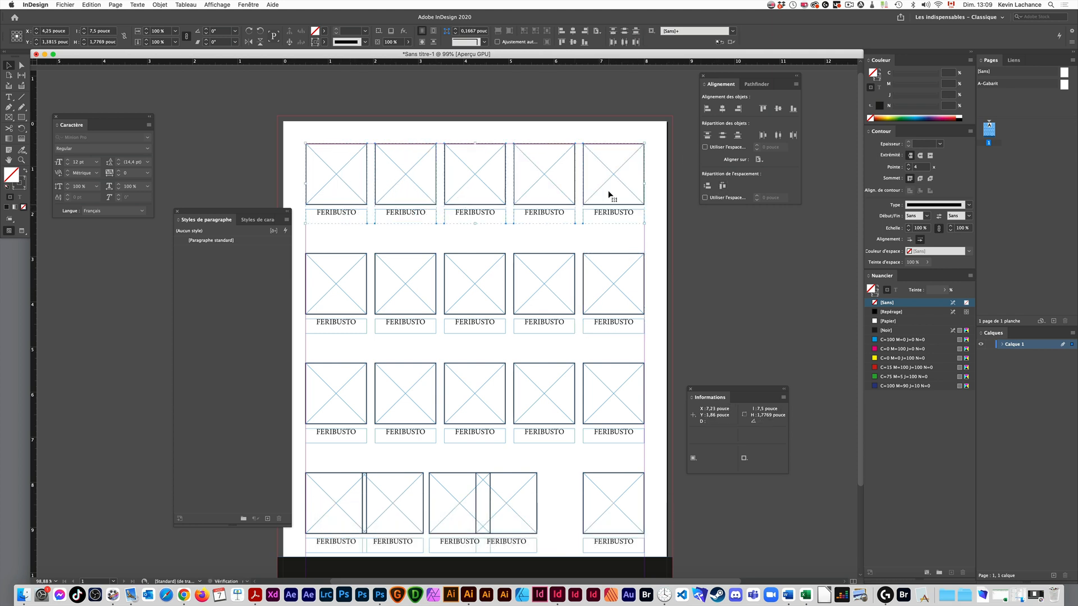
{"action": "left_click", "coordinate": [683, 285]}
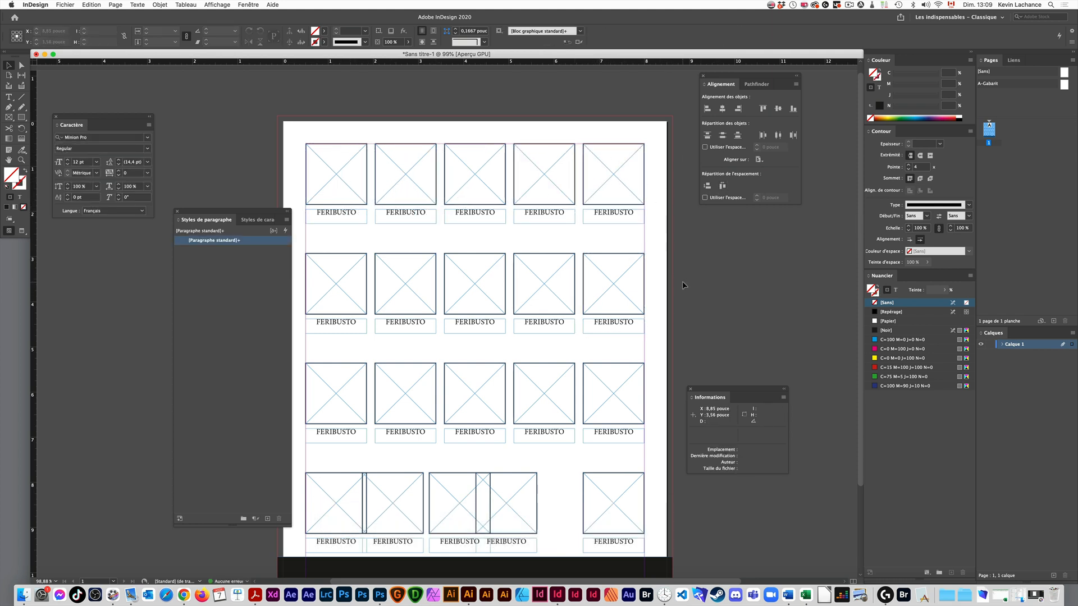
- Delete the top row's last group and distribute the remaining four groups evenly between the margins
{"action": "left_click", "coordinate": [624, 217]}
{"action": "key", "text": "BackSpace"}
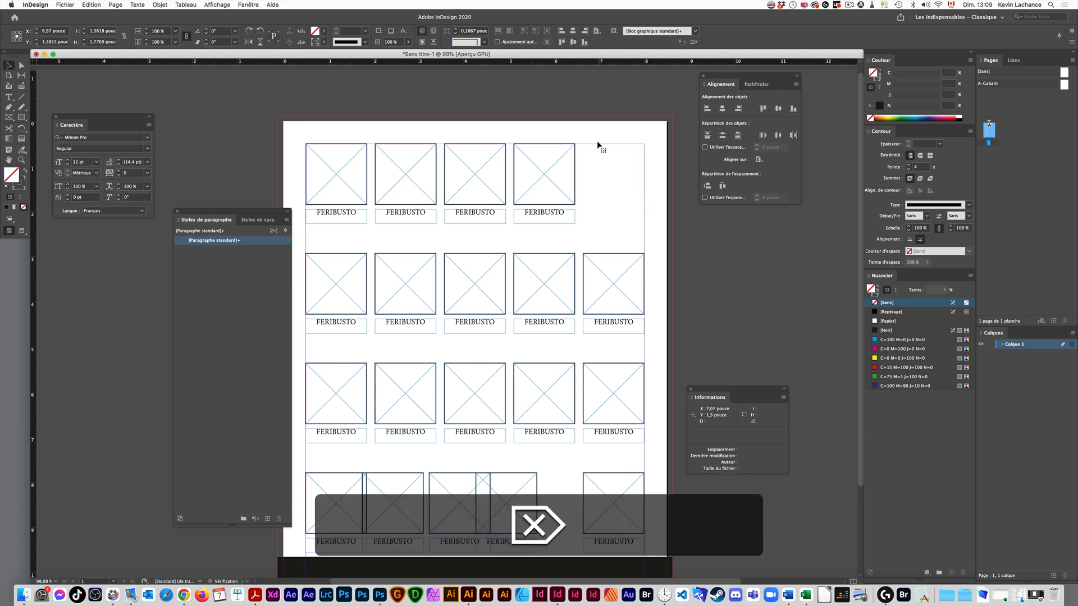
{"action": "left_click_drag", "start_coordinate": [597, 140], "coordinate": [359, 181]}
{"action": "left_click", "coordinate": [719, 187]}
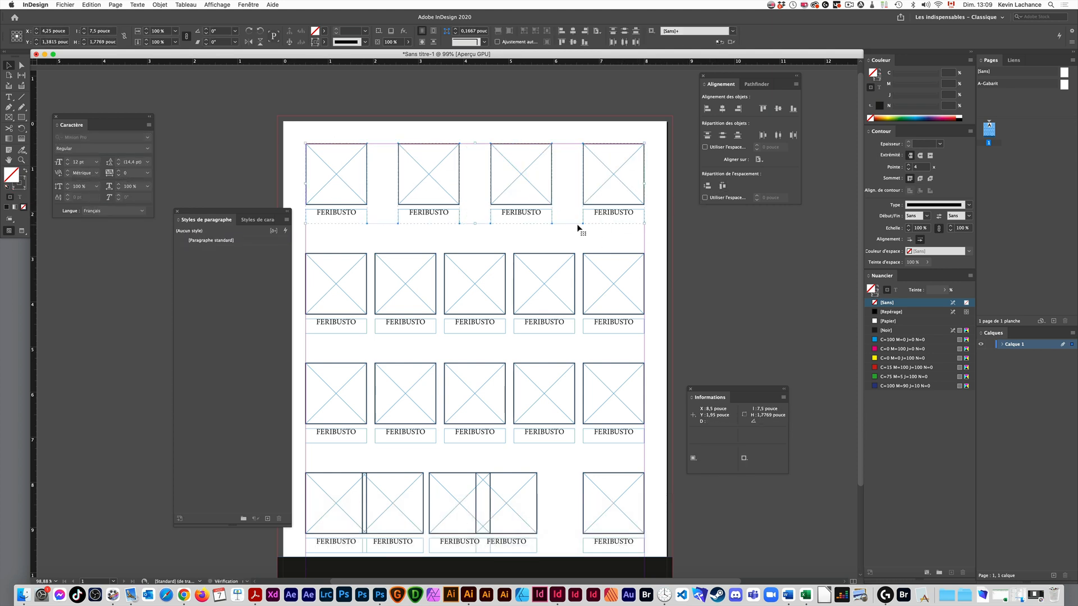
{"action": "left_click", "coordinate": [569, 240]}
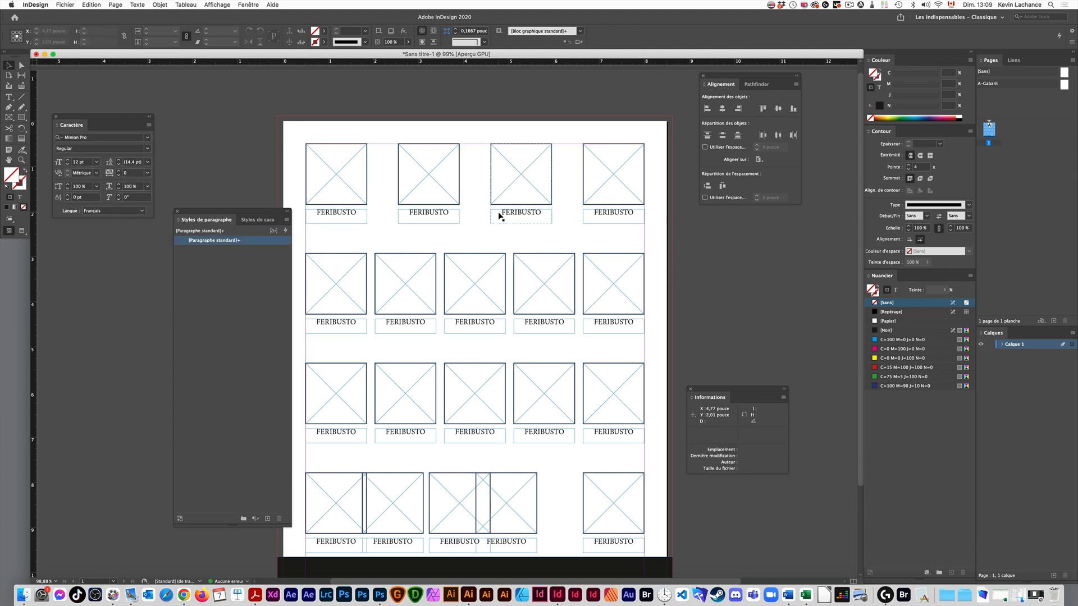
- Try distributing the top row's four groups horizontally with [Aligner sur la page], and undo it
{"action": "left_click_drag", "start_coordinate": [662, 123], "coordinate": [343, 236]}
{"action": "left_click", "coordinate": [758, 159]}
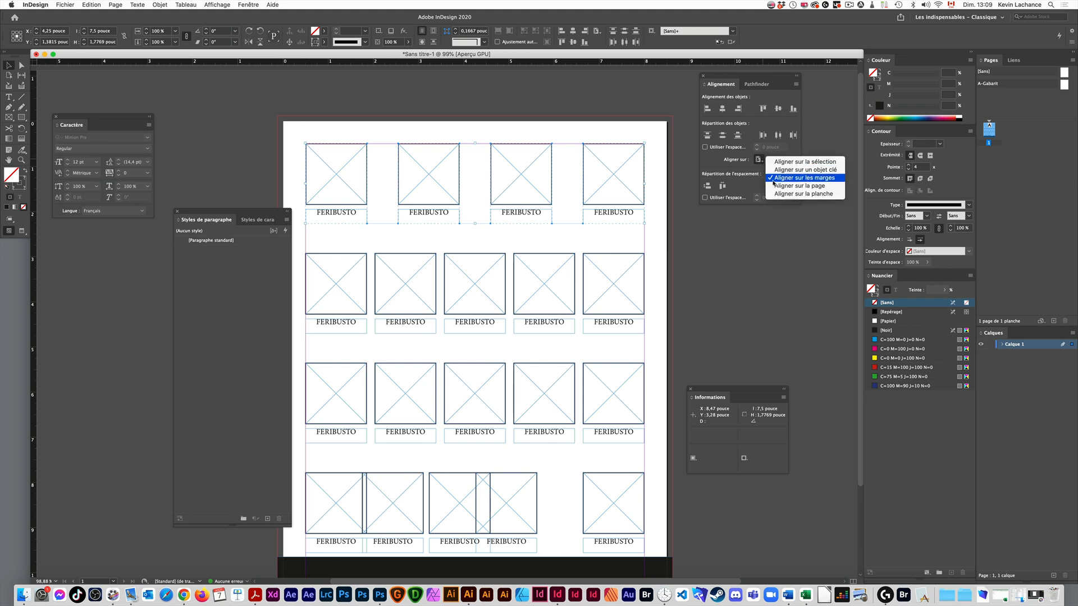
{"action": "left_click", "coordinate": [781, 180]}
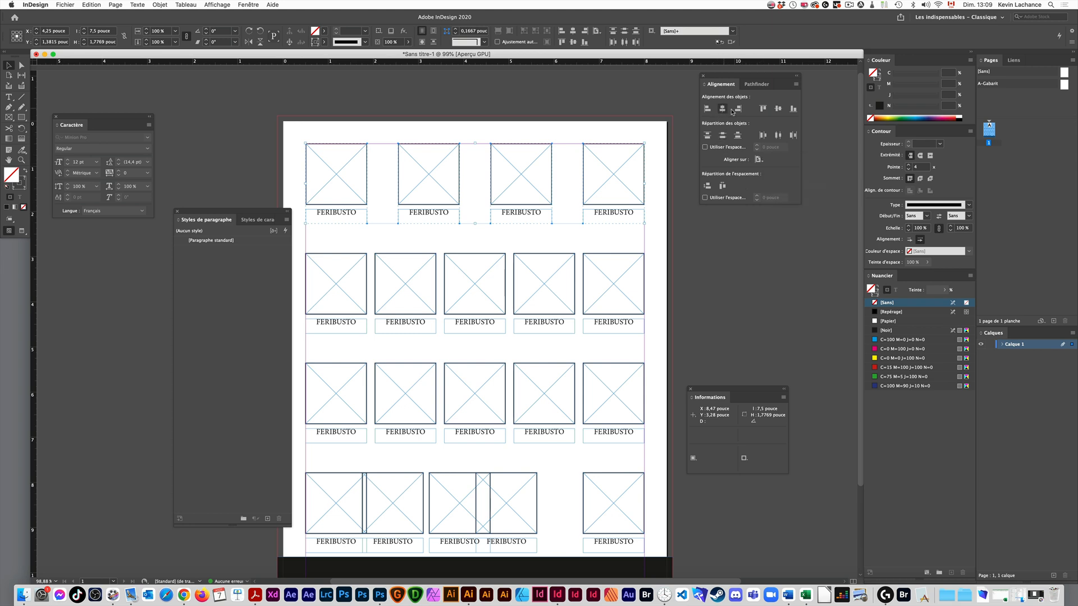
{"action": "left_click", "coordinate": [722, 186]}
{"action": "left_click", "coordinate": [714, 278]}
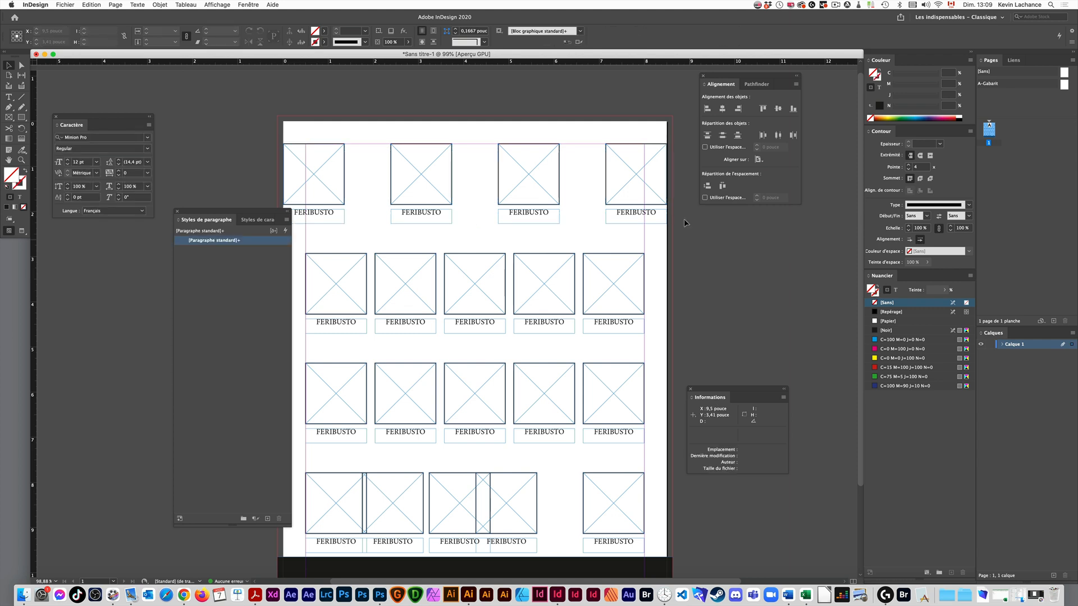
{"action": "left_click", "coordinate": [758, 160]}
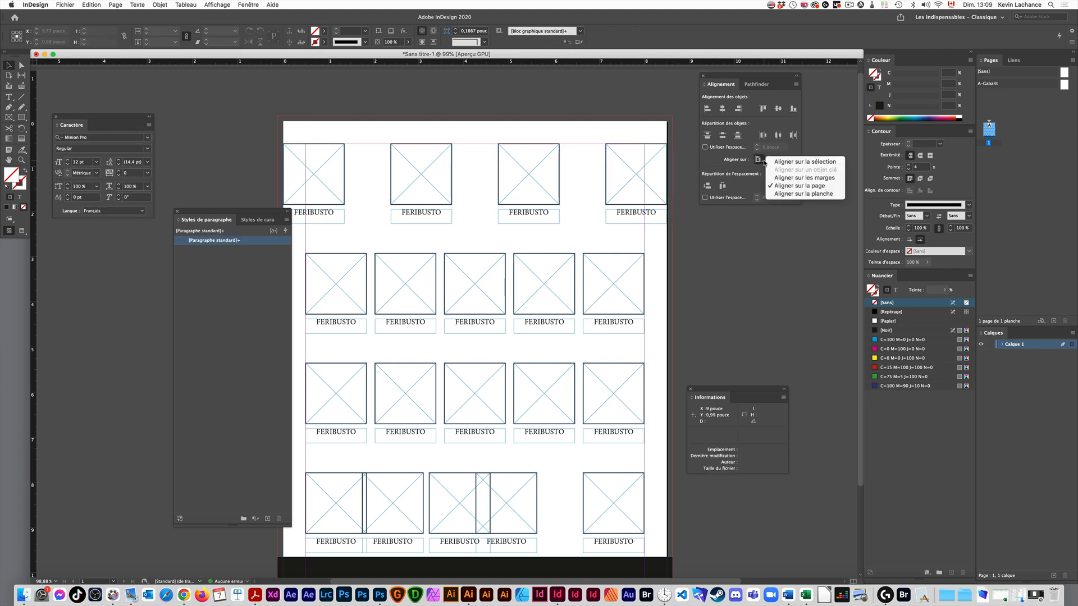
{"action": "left_click", "coordinate": [563, 240]}
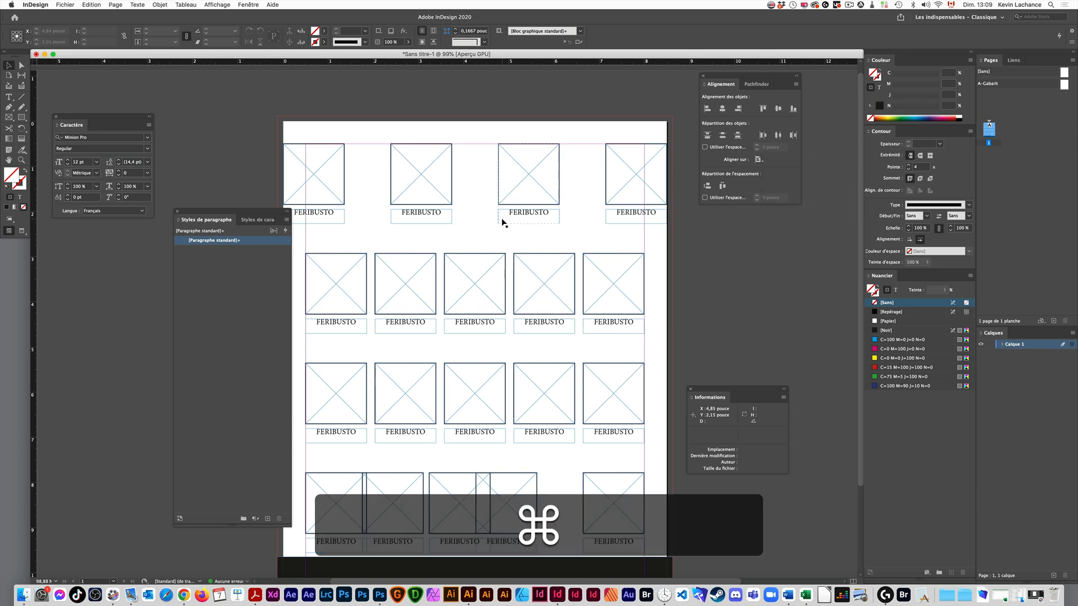
{"action": "key", "text": "super+z"}
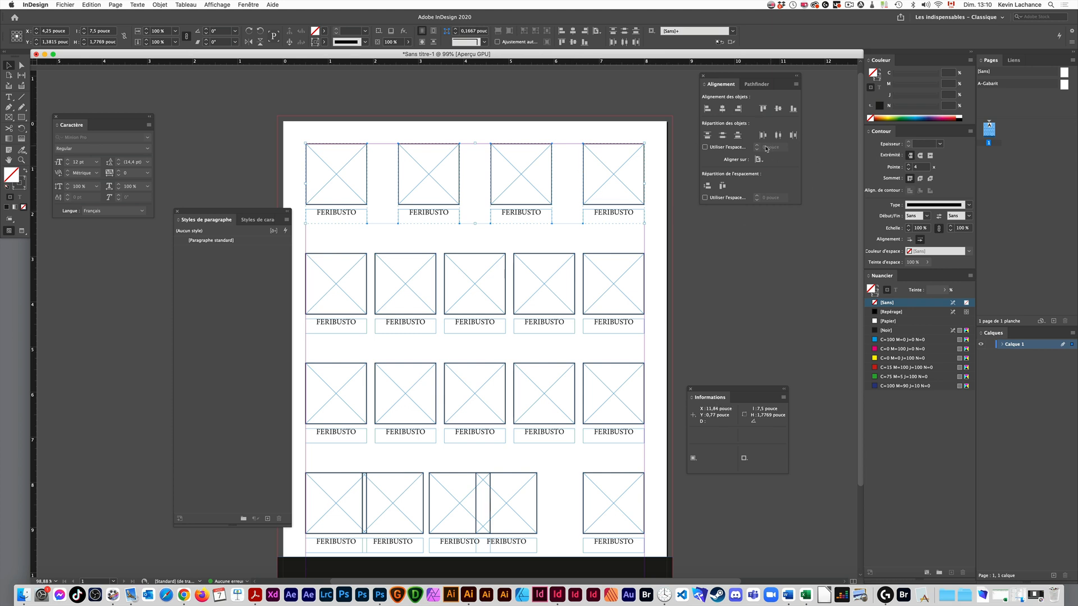
- Distribute the top row's four groups horizontally from the first group as key object, with a fixed spacing of 0,25 pouce
{"action": "left_click", "coordinate": [605, 114]}
{"action": "left_click_drag", "start_coordinate": [335, 122], "coordinate": [624, 224]}
{"action": "left_click", "coordinate": [337, 179]}
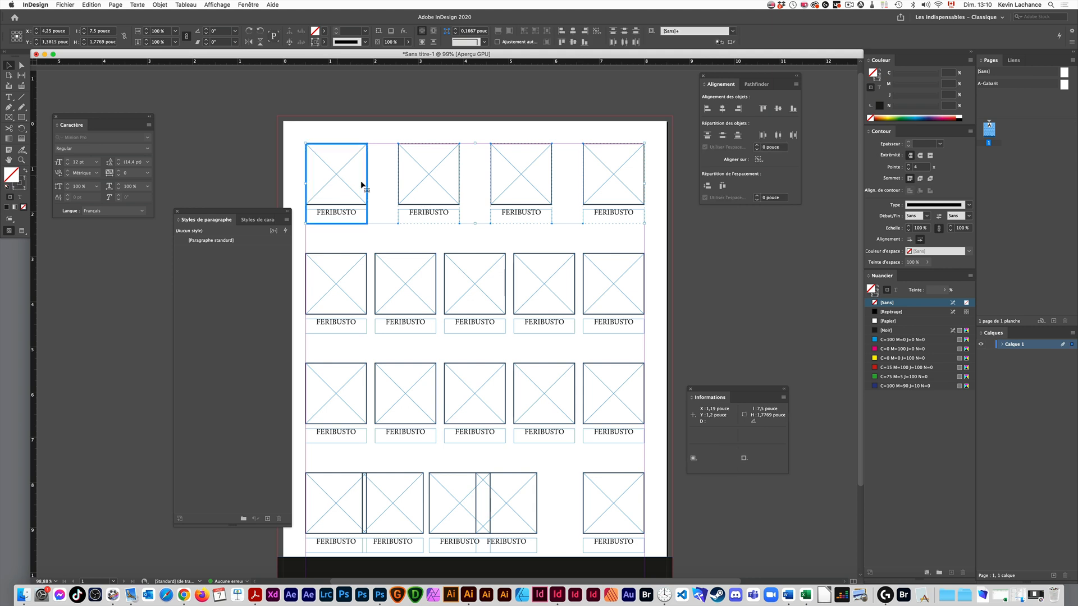
{"action": "left_click", "coordinate": [767, 198]}
{"action": "type", "text": ",25"}
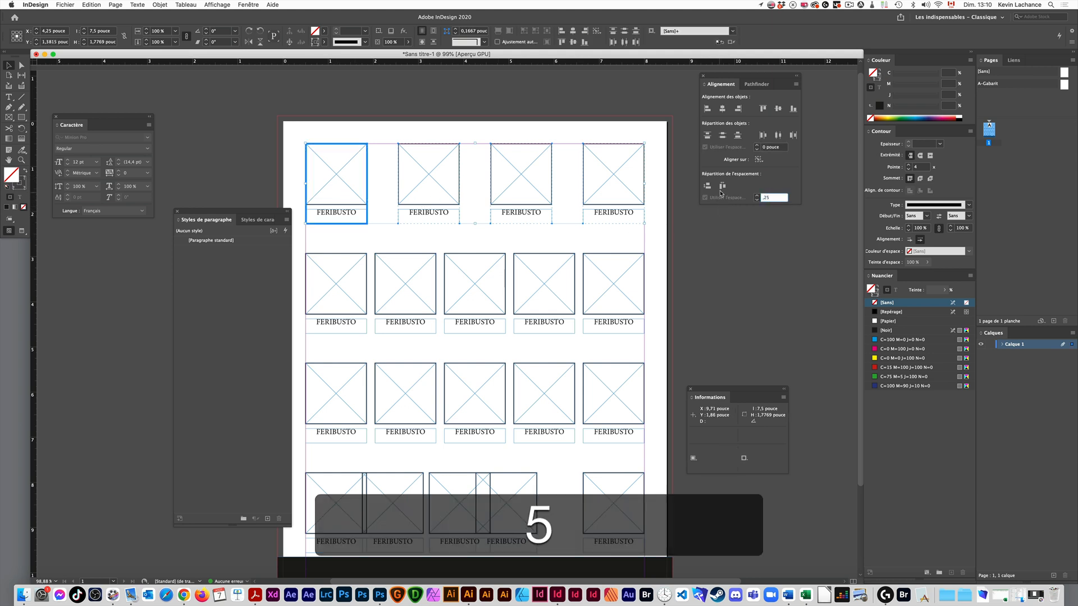
{"action": "left_click", "coordinate": [722, 186]}
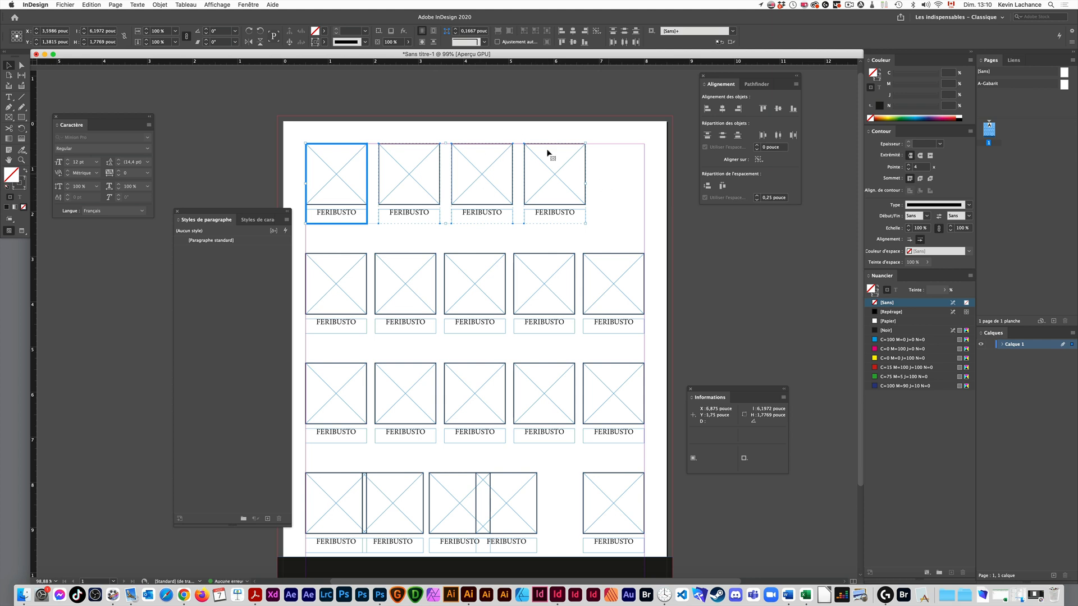
{"action": "left_click", "coordinate": [634, 234]}
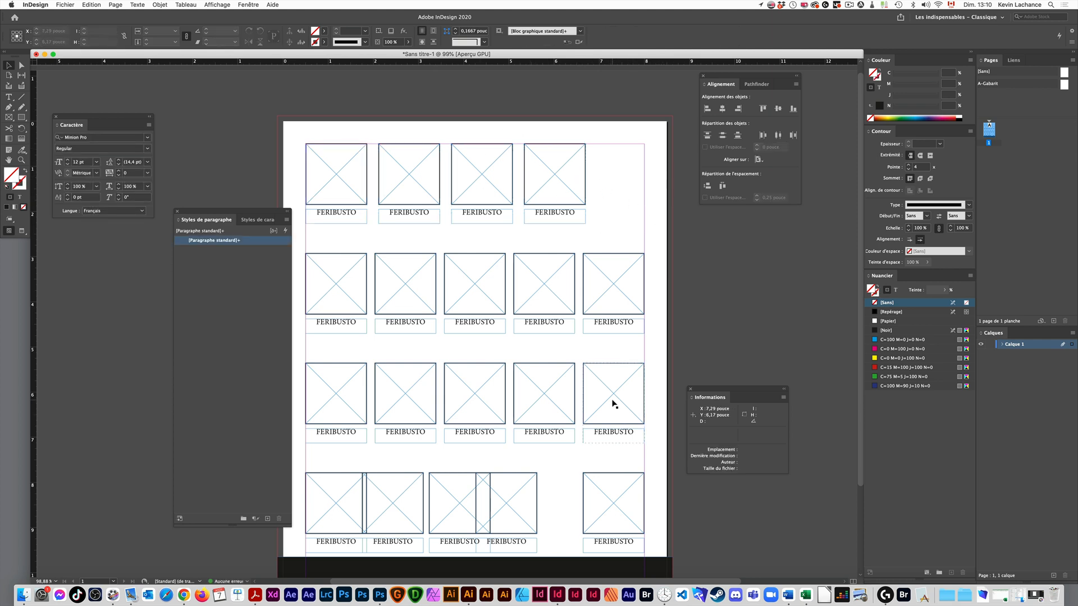
- Delete the three lower rows and the top row's last three groups, keeping the first captioned frame and the black footer
{"action": "key", "text": "space"}
{"action": "left_click_drag", "start_coordinate": [591, 455], "coordinate": [605, 368]}
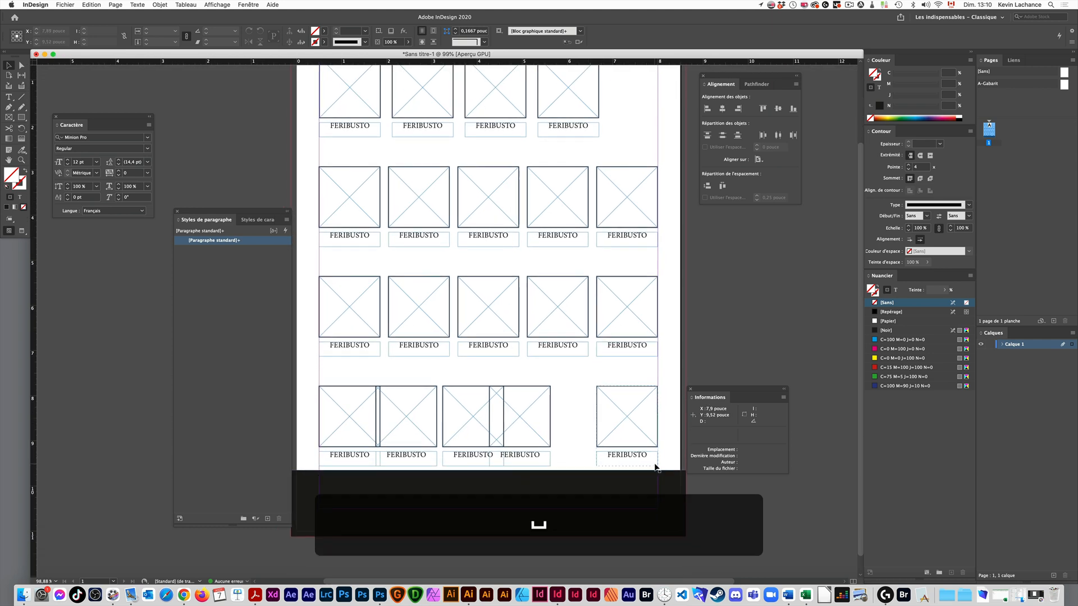
{"action": "left_click_drag", "start_coordinate": [667, 466], "coordinate": [316, 153]}
{"action": "key", "text": "Delete"}
{"action": "key", "text": "space"}
{"action": "left_click_drag", "start_coordinate": [438, 190], "coordinate": [642, 170]}
{"action": "key", "text": "Delete"}
{"action": "left_click_drag", "start_coordinate": [488, 215], "coordinate": [346, 264]}
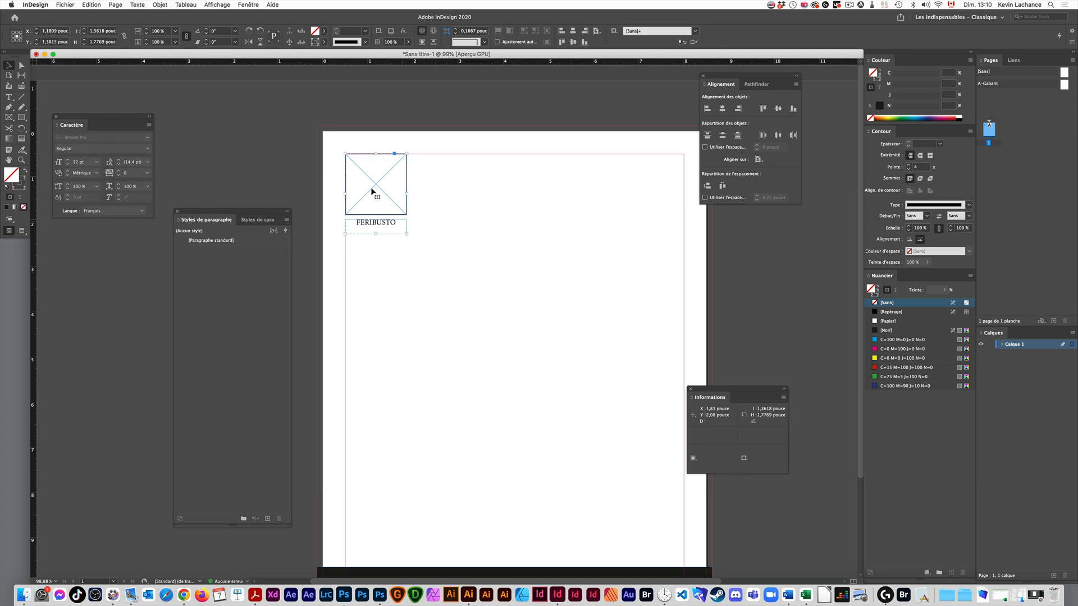
{"action": "left_click", "coordinate": [91, 5]}
{"action": "mouse_move", "coordinate": [115, 4]}
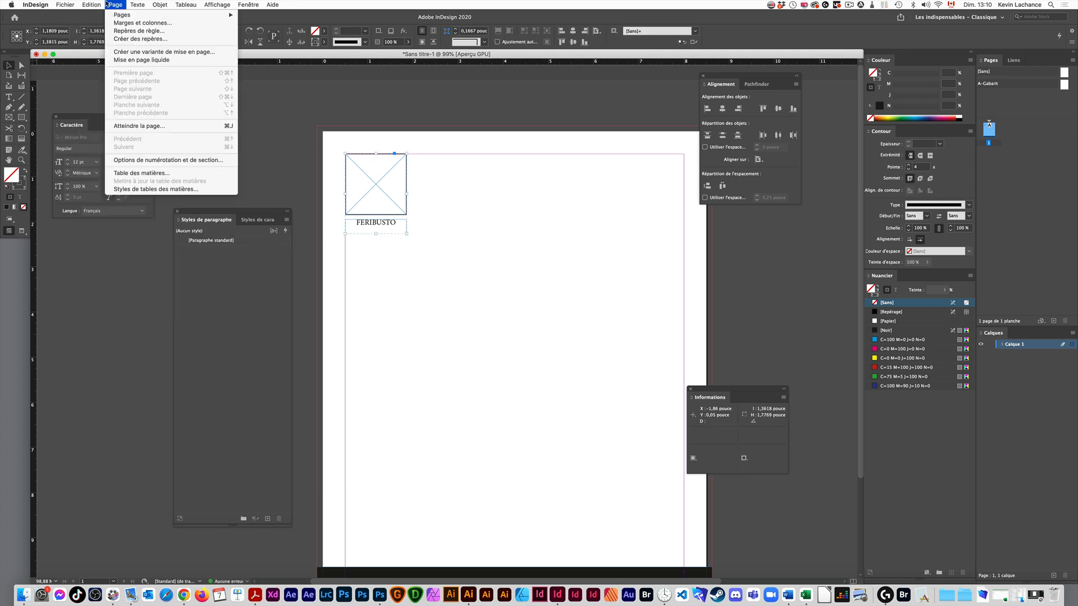
{"action": "left_click", "coordinate": [459, 231]}
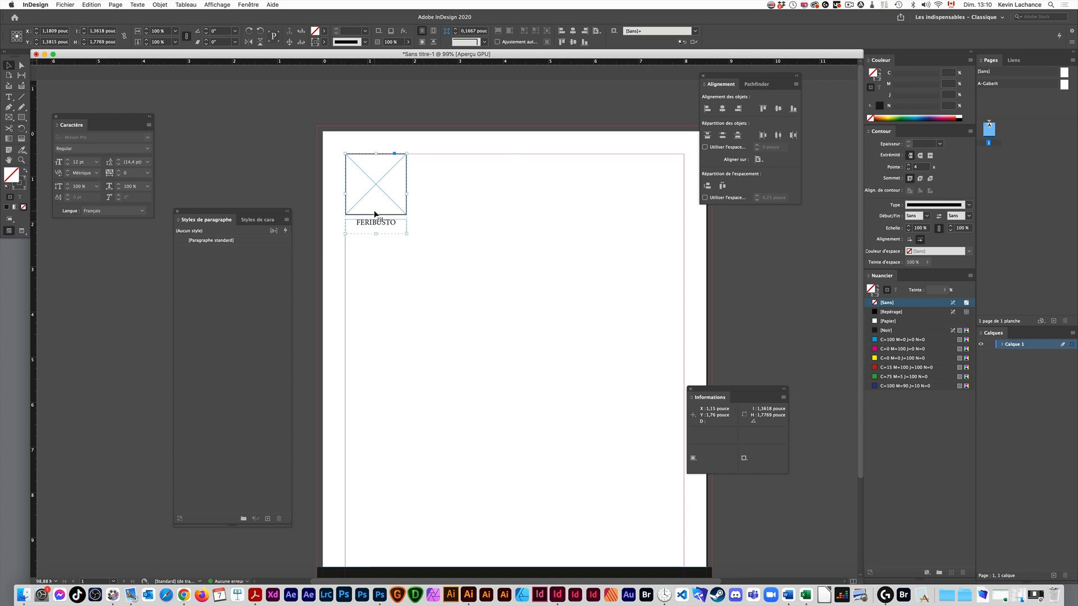
- Try duplicating the remaining captioned frame group into a grid of copies across the page, and undo it
{"action": "key", "text": "alt"}
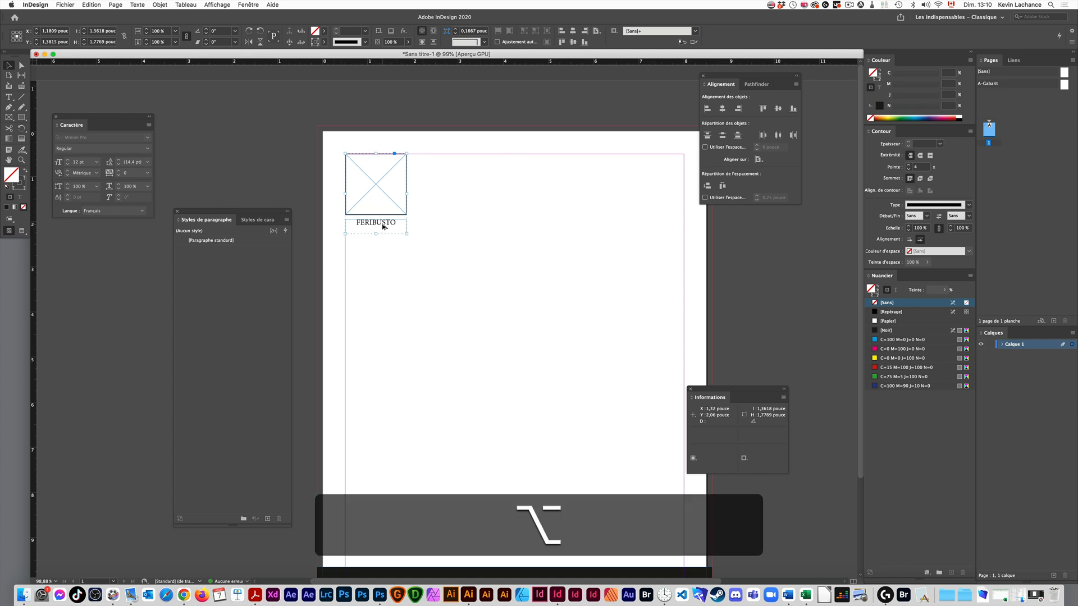
{"action": "left_click_drag", "start_coordinate": [450, 243], "coordinate": [607, 388]}
{"action": "key", "text": "Right"}
{"action": "key", "text": "super+z"}
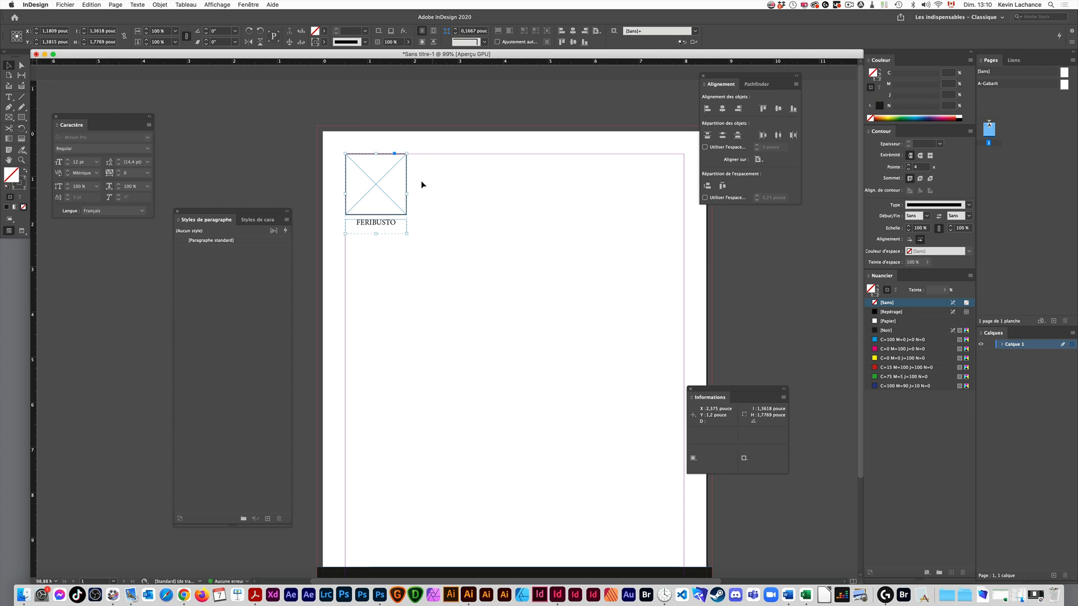
{"action": "left_click", "coordinate": [95, 5]}
{"action": "left_click", "coordinate": [115, 104]}
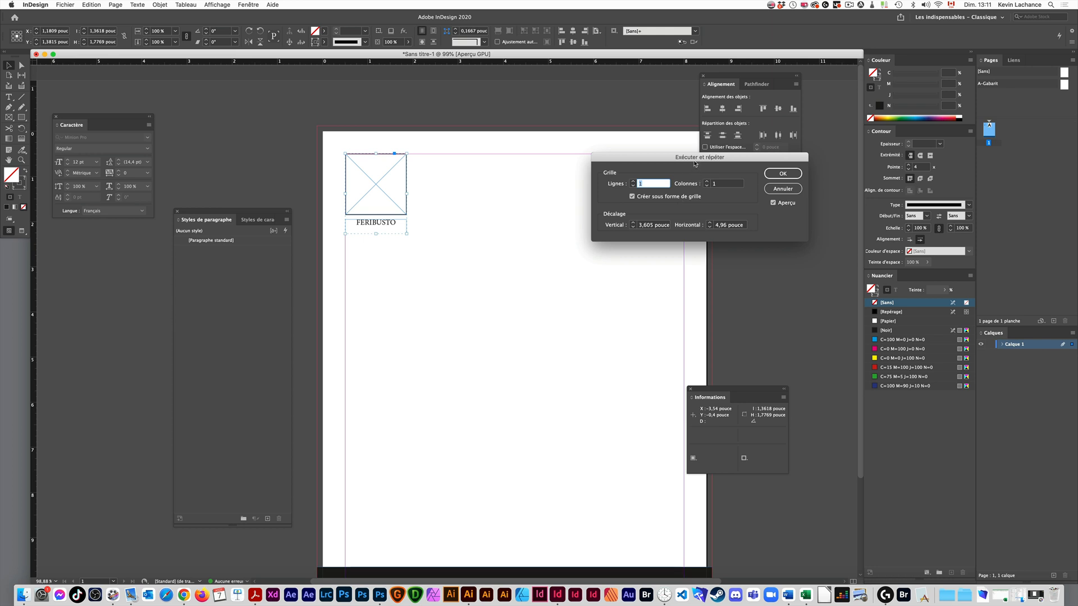
{"action": "left_click_drag", "start_coordinate": [693, 162], "coordinate": [576, 170]}
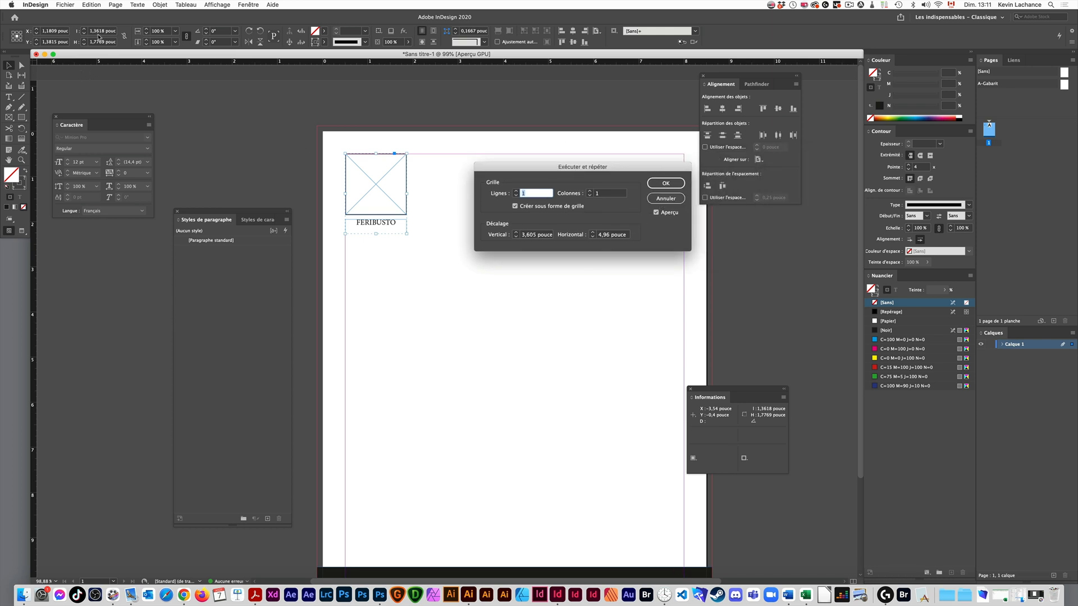
{"action": "key", "text": "Escape"}
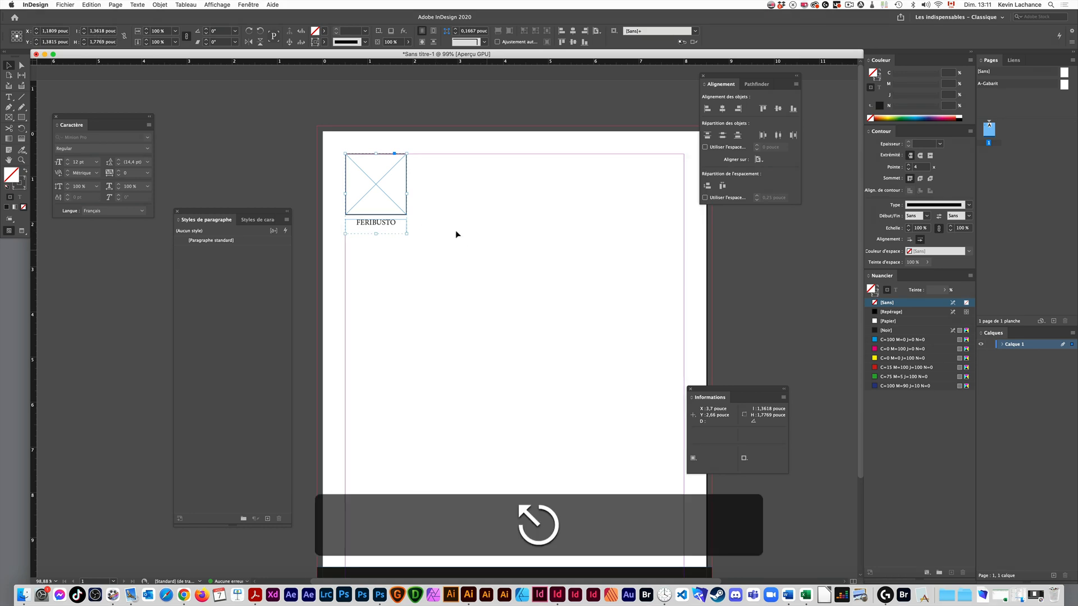